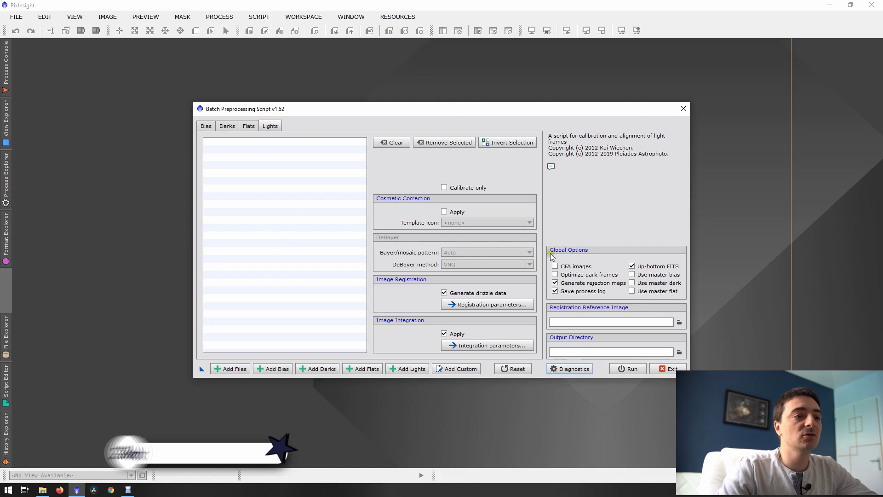
Enable CFA images to review the Bayer/mosaic pattern choices, keep Auto, and disable CFA images again.
click(555, 267)
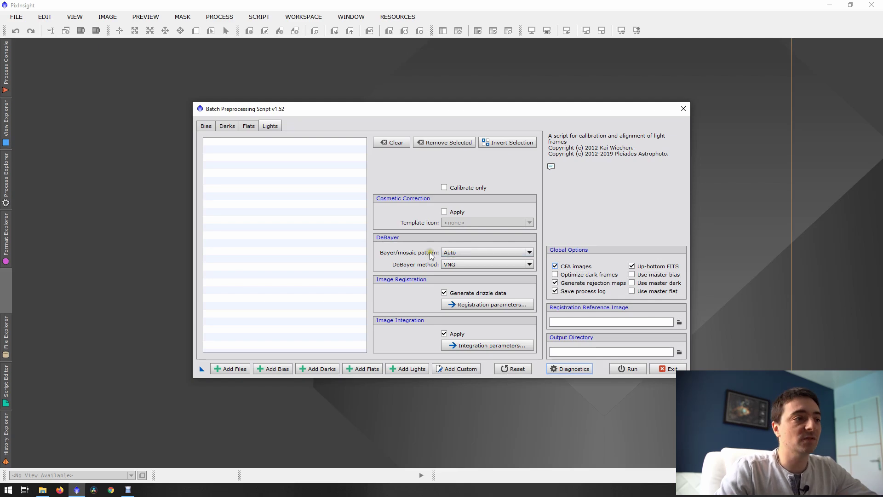
click(468, 252)
click(464, 252)
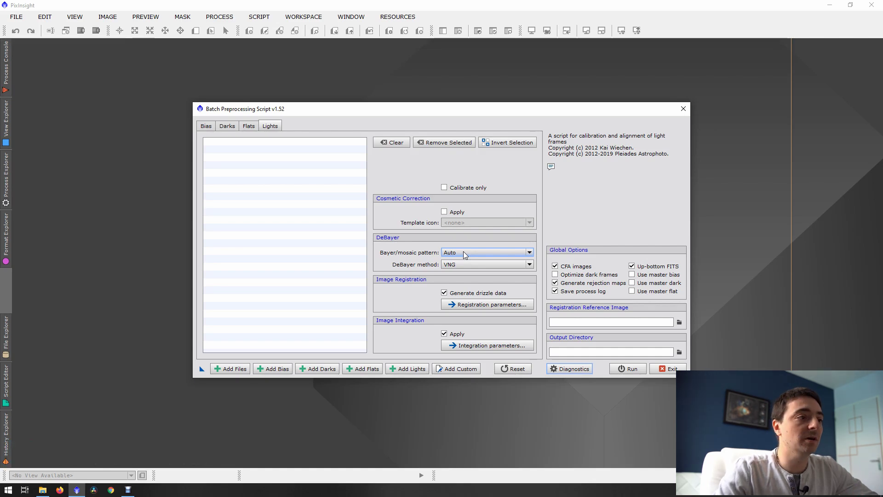
click(462, 251)
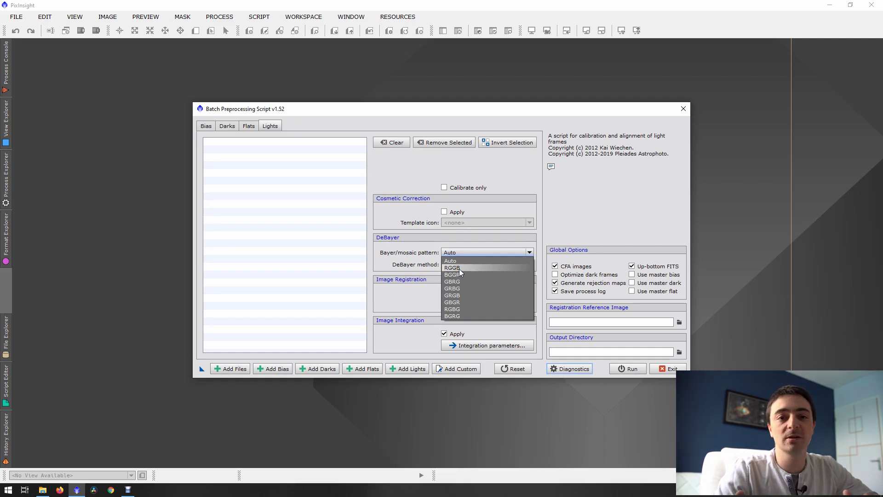
click(446, 252)
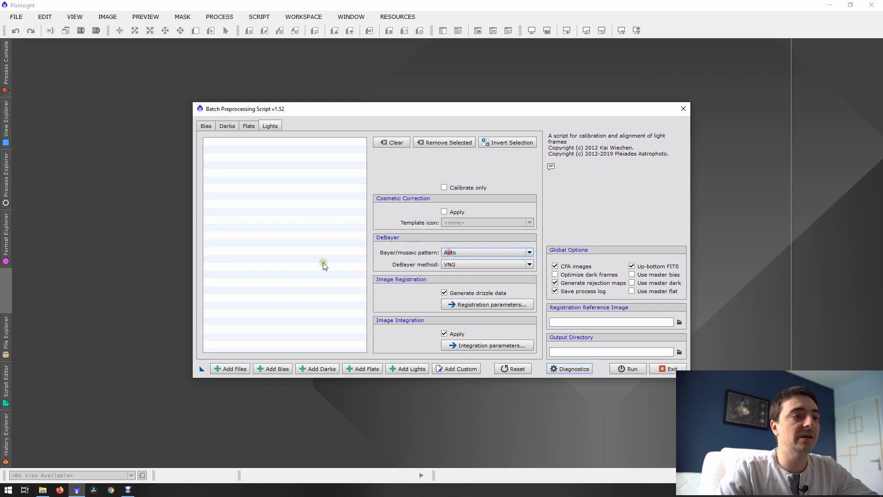
click(555, 267)
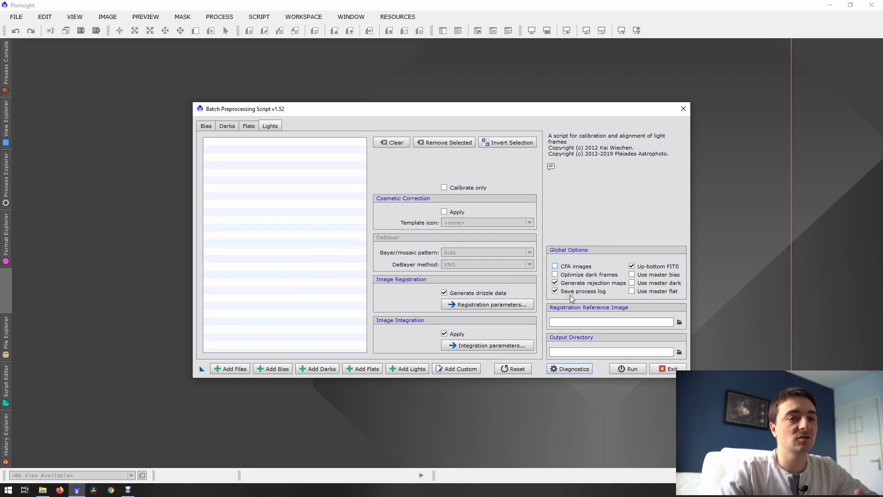
Add all bias frames from the OFFSET folder, BIAS_-15_BIN1-1 through BIAS_-15_BIN1-10.
click(208, 125)
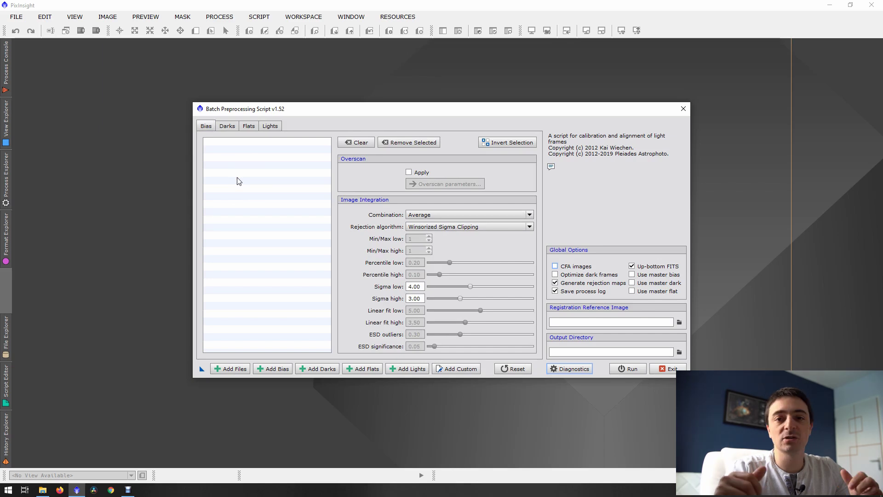
click(206, 126)
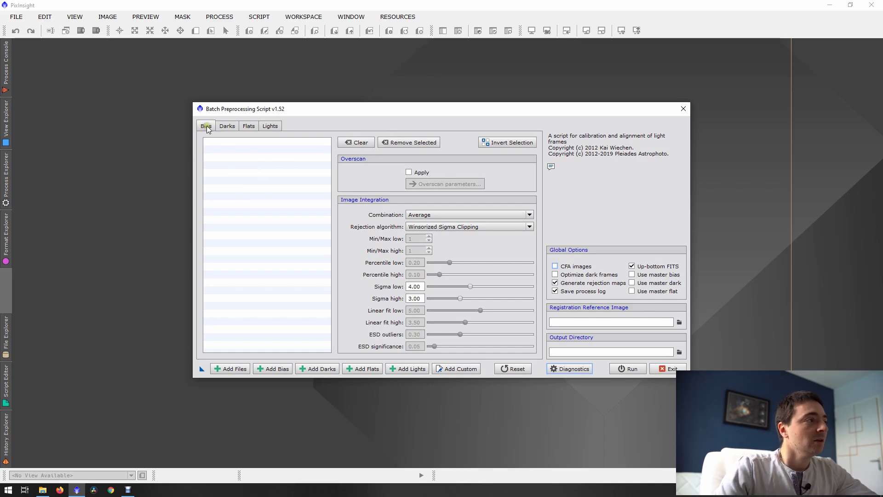
click(206, 126)
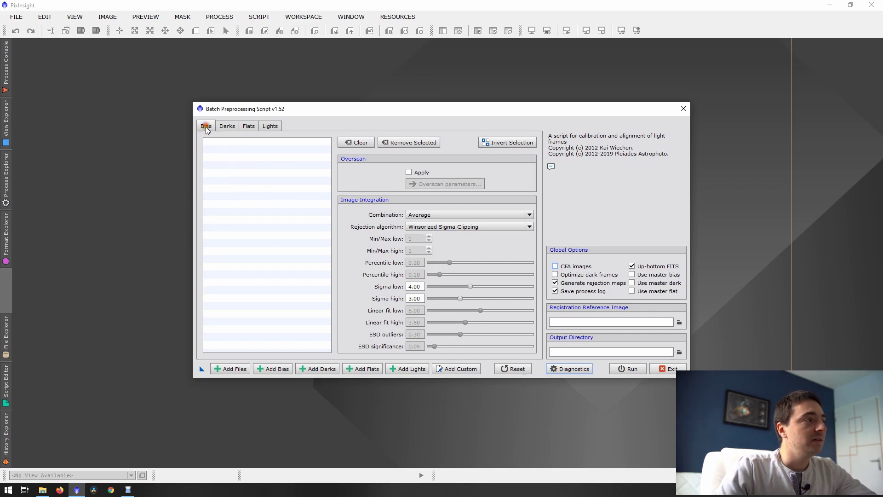
click(264, 369)
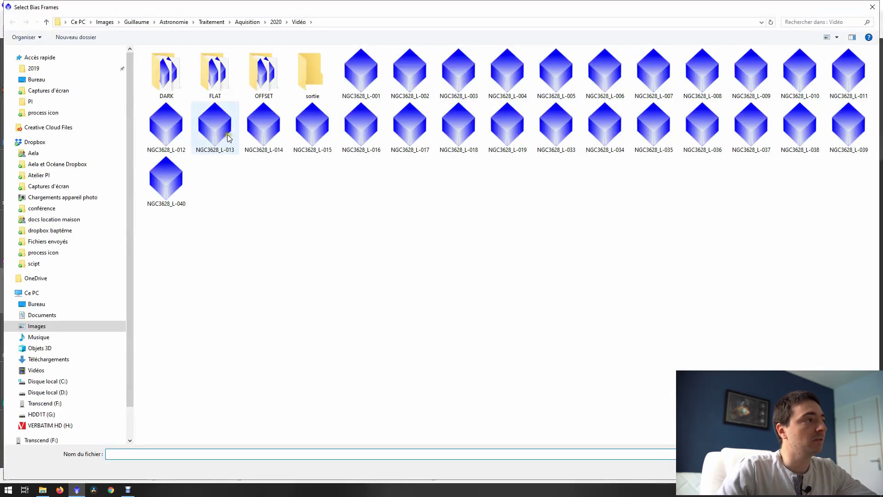
double_click(263, 74)
drag(169, 132, 616, 62)
key(Return)
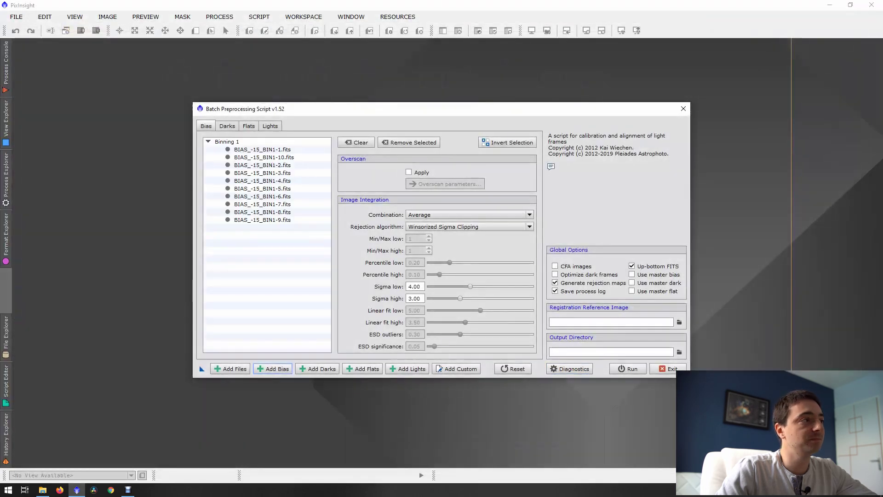
Add all dark frames from the DARK folder, DARK_-15_300s_BIN1-4 through DARK_-15_300s_BIN1-15.
click(319, 370)
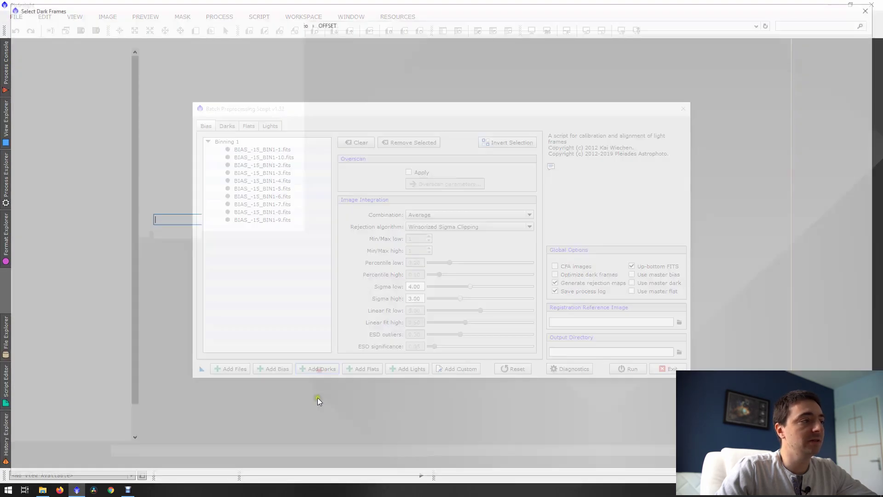
click(299, 22)
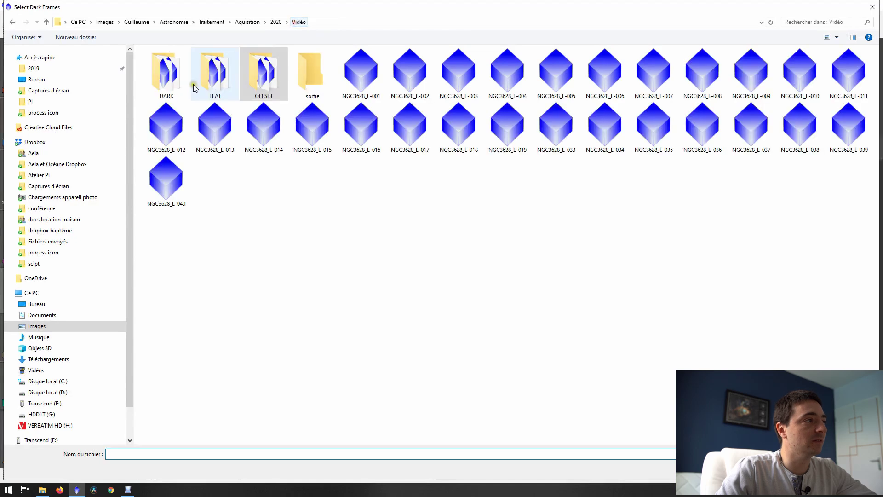
double_click(170, 83)
drag(170, 171, 708, 110)
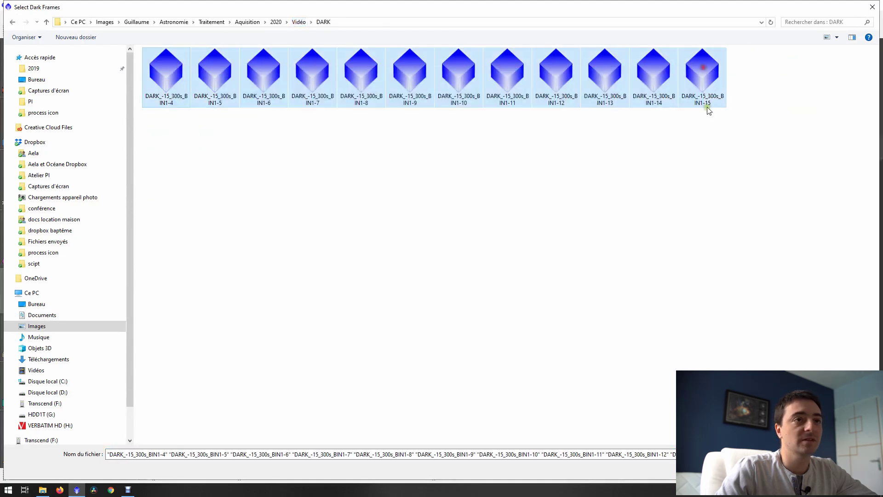
key(Return)
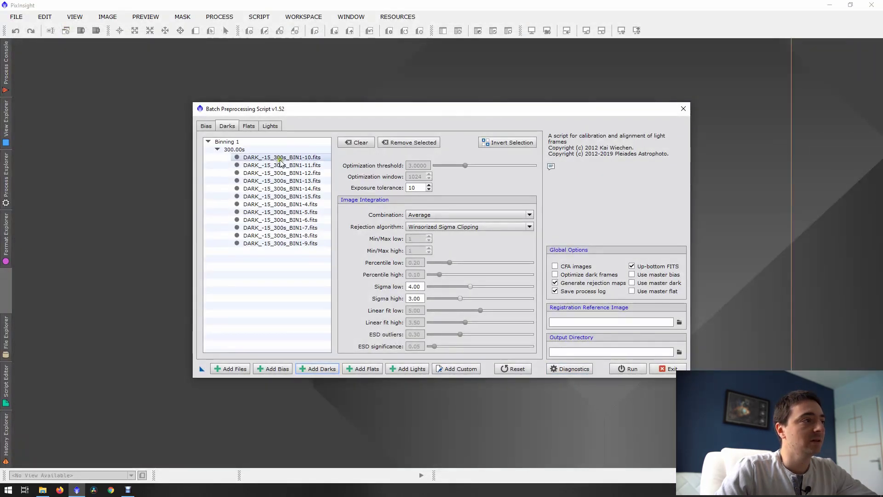
Add all flat frames from the FLAT folder, flatL_L-1 through flatL_L-10.
click(254, 128)
click(362, 369)
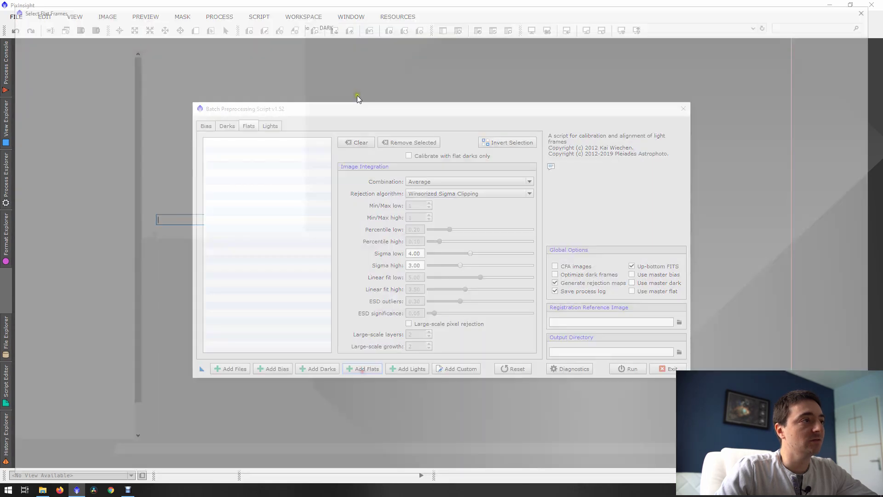
click(298, 22)
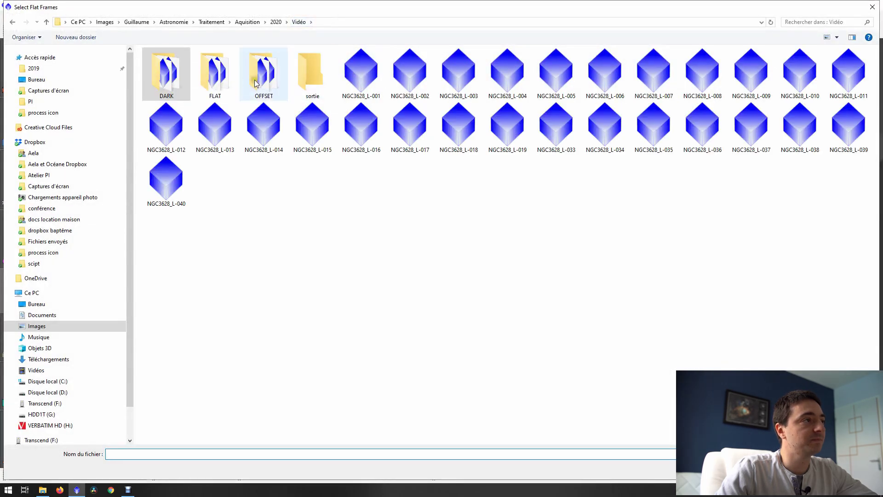
double_click(215, 76)
drag(186, 179, 683, 44)
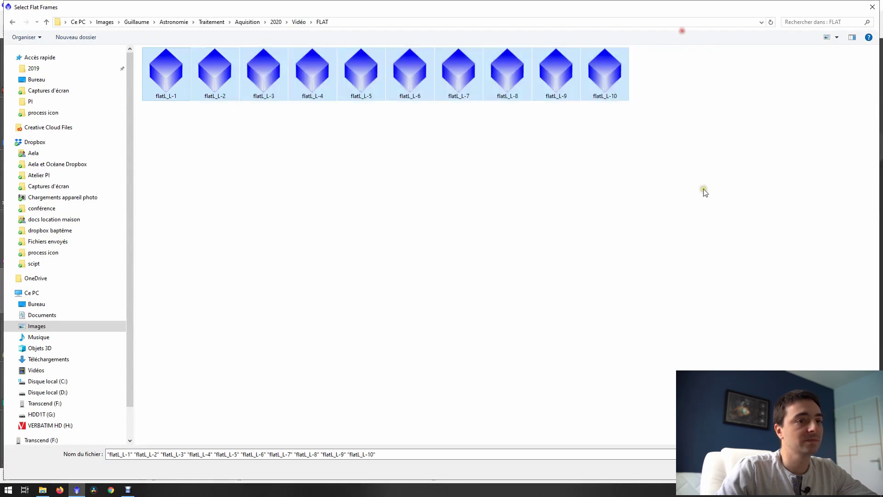
key(Return)
Add all the NGC3628 light frames in the Vidéo folder, from NGC3628_L-001 through NGC3628_L-040.
click(271, 126)
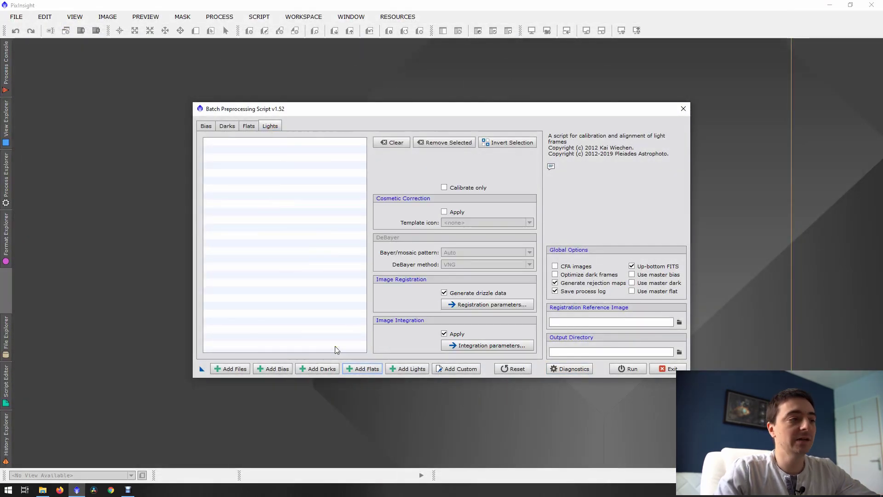
click(407, 370)
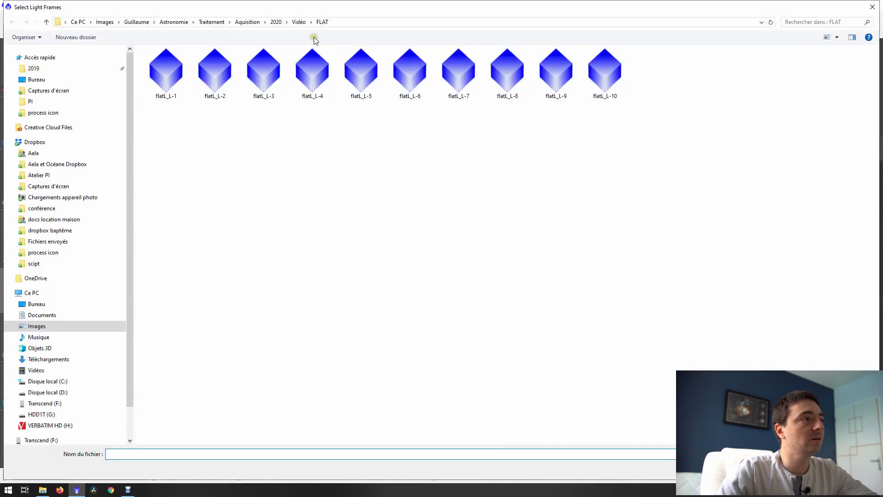
click(298, 22)
click(350, 69)
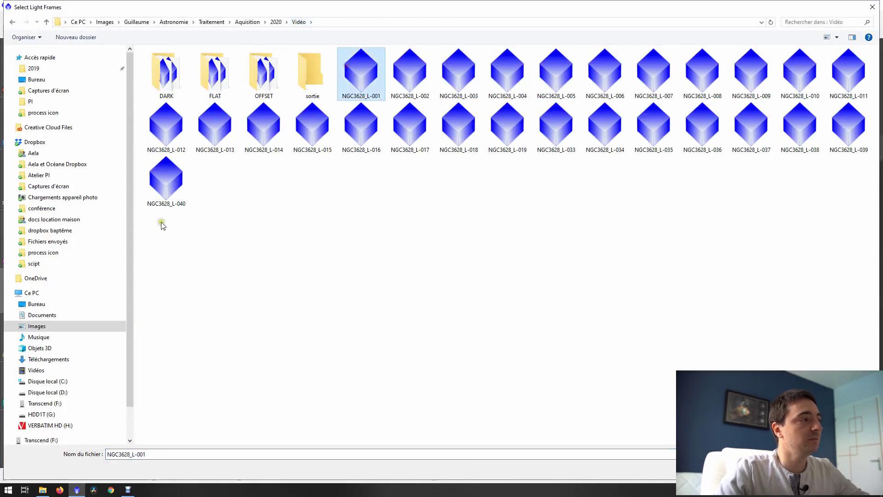
shift+click(163, 208)
key(Return)
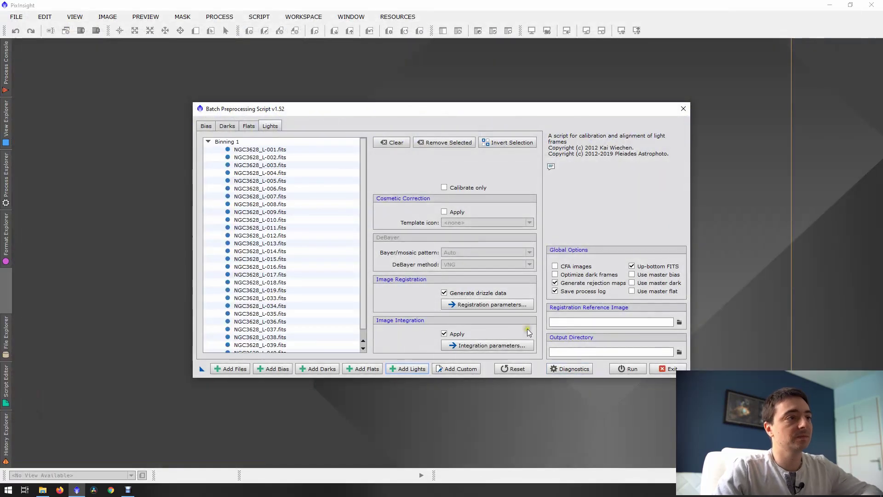
Set the rejection algorithm for integrating the bias frames to Sigma Clipping.
click(211, 126)
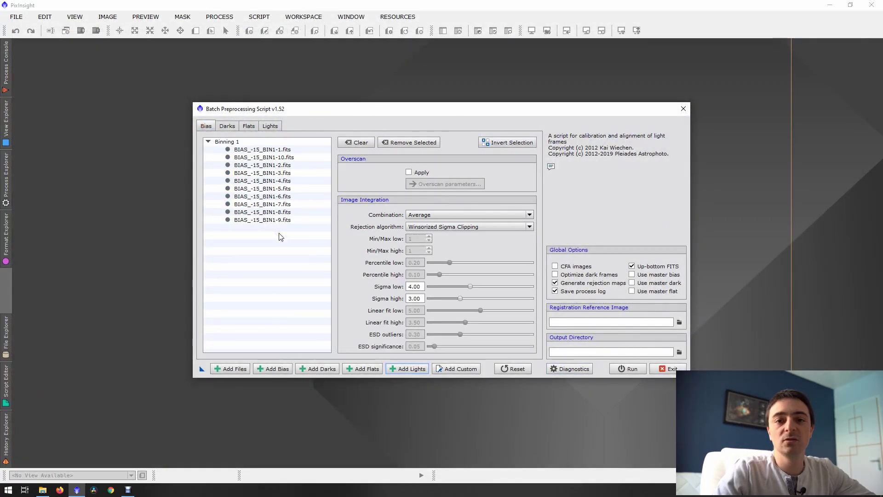
click(470, 229)
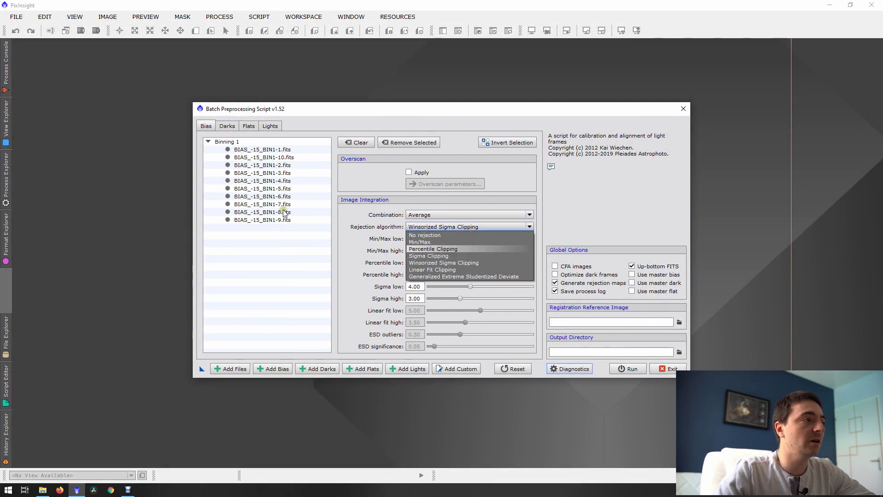
click(439, 256)
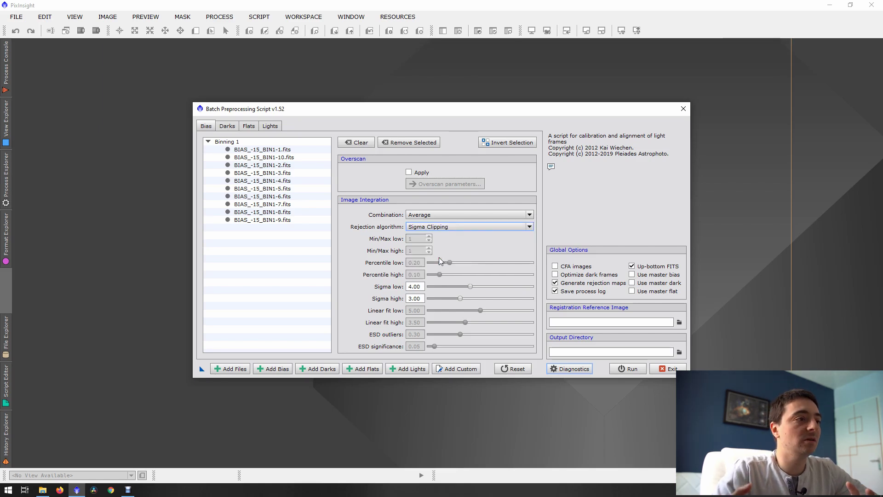
click(461, 226)
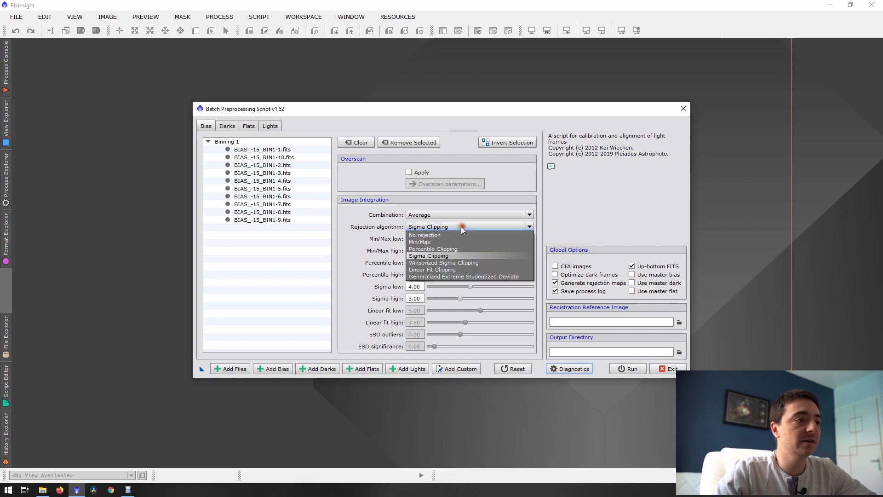
click(462, 226)
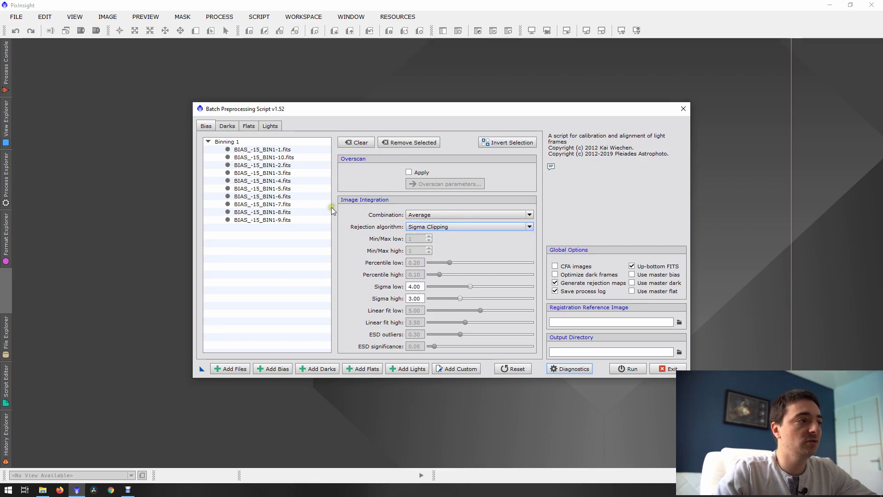
Set the rejection algorithm to Sigma Clipping for both the dark frames and the flat frames.
click(227, 126)
click(432, 226)
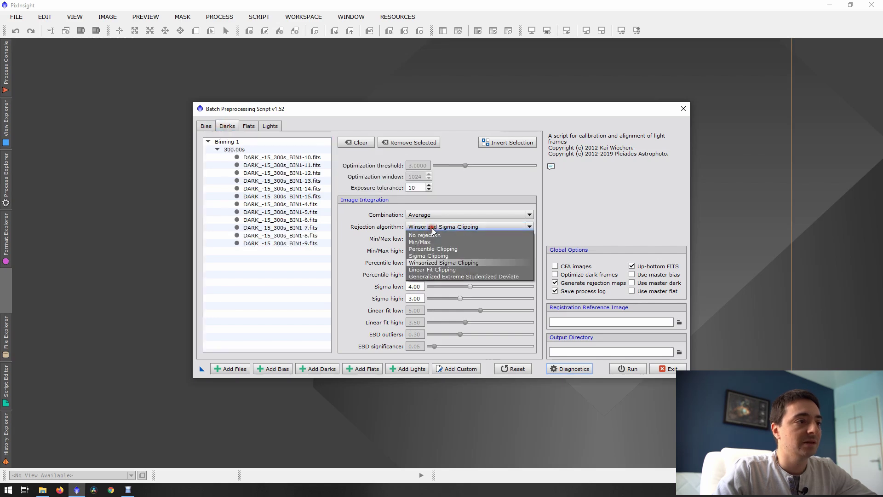
click(427, 258)
click(249, 126)
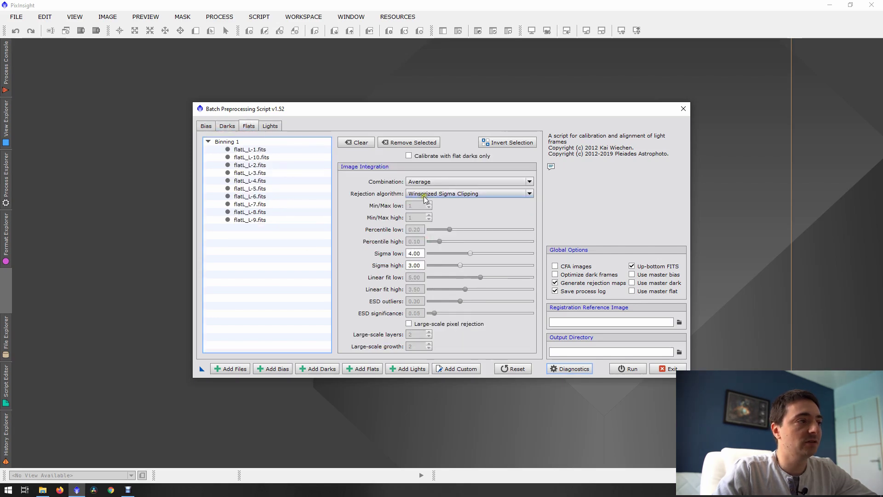
click(423, 193)
click(428, 224)
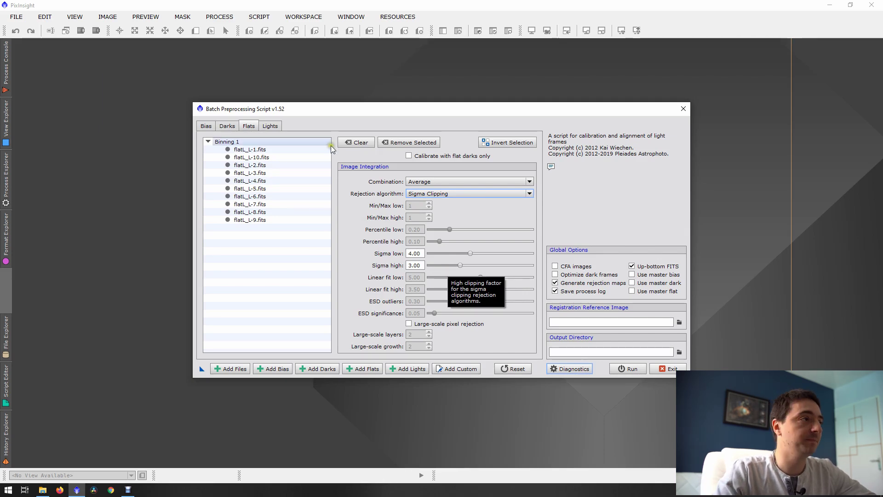
Review the image integration parameters and the image registration parameters for the light frames.
click(273, 126)
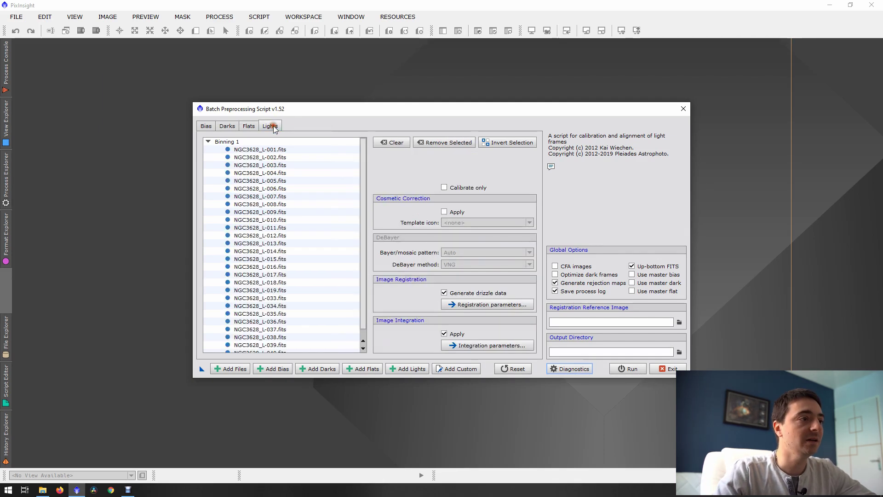
click(458, 346)
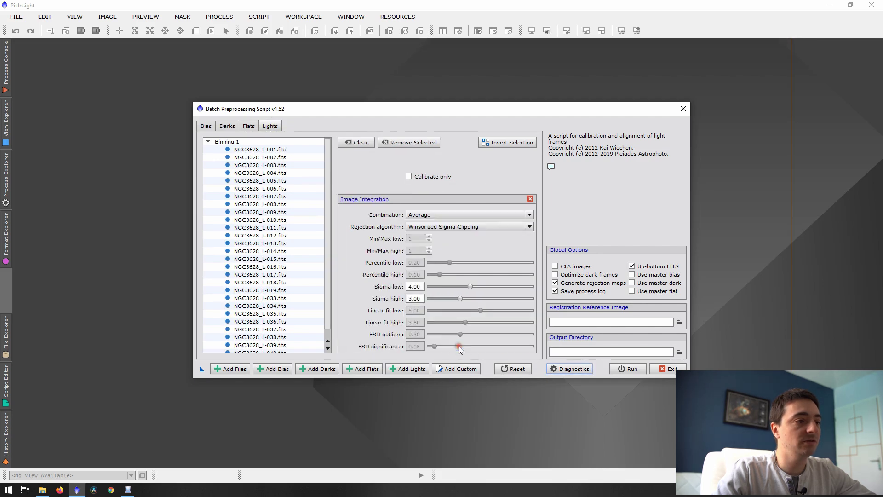
scroll(282, 256, down, 1)
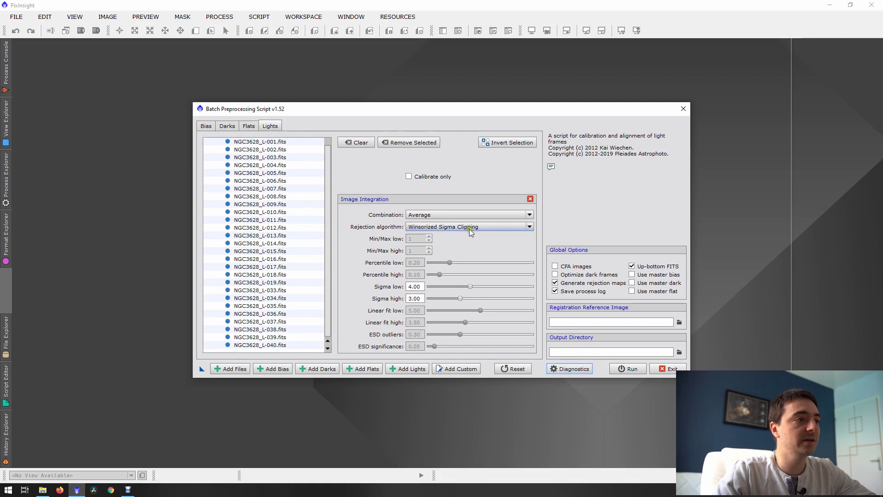
click(530, 198)
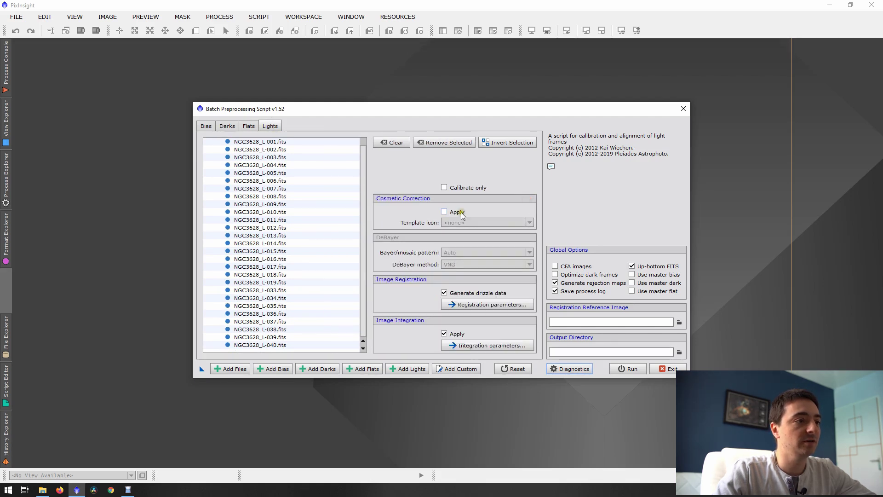
click(459, 305)
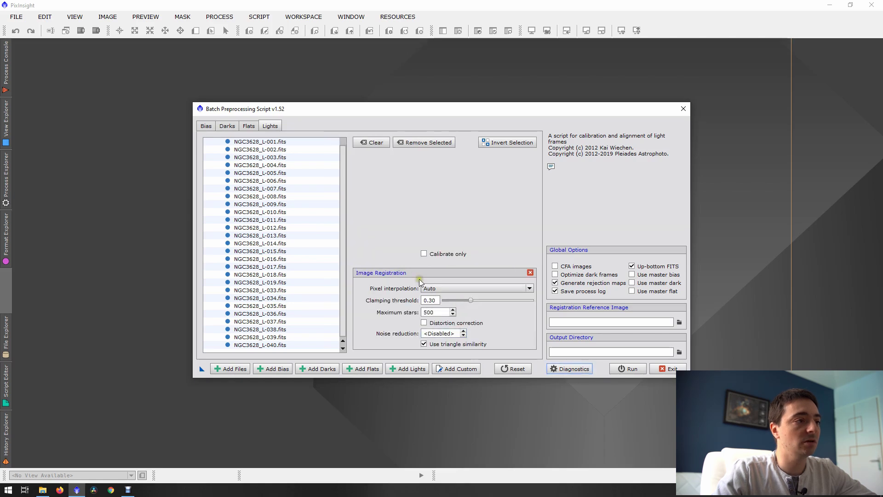
click(530, 272)
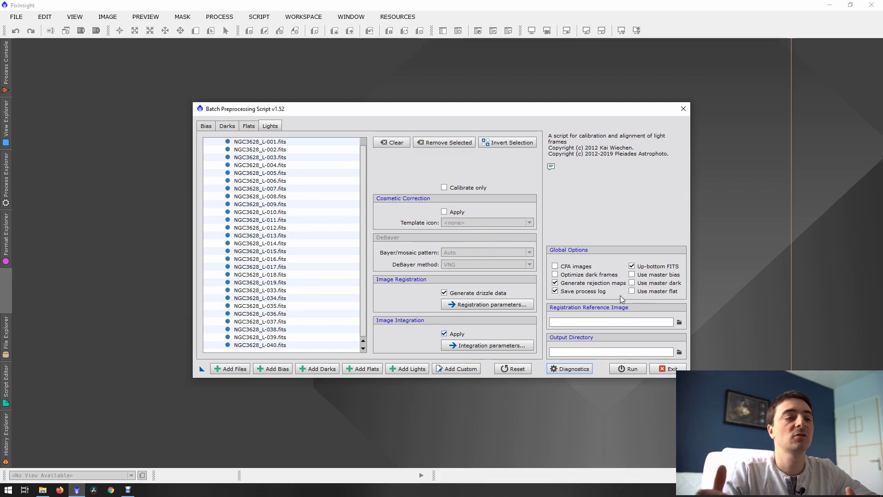
Review the loaded dark, bias, flat and light frame lists and their settings.
click(230, 128)
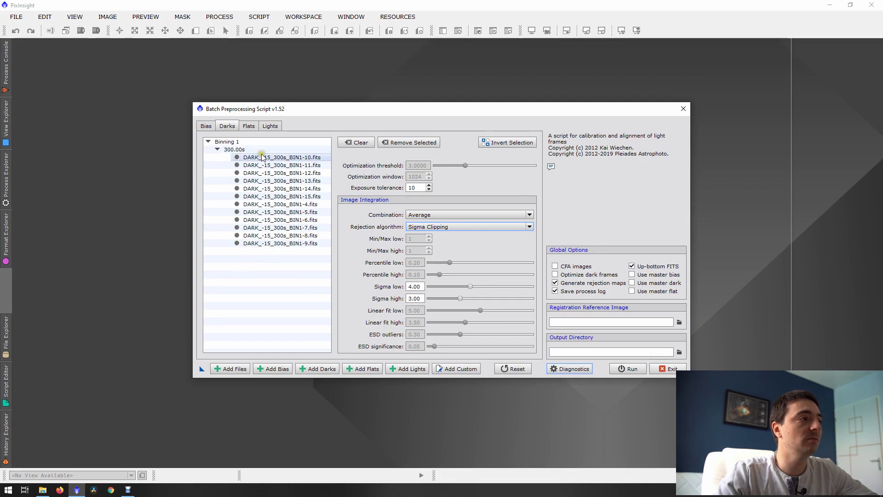
click(206, 126)
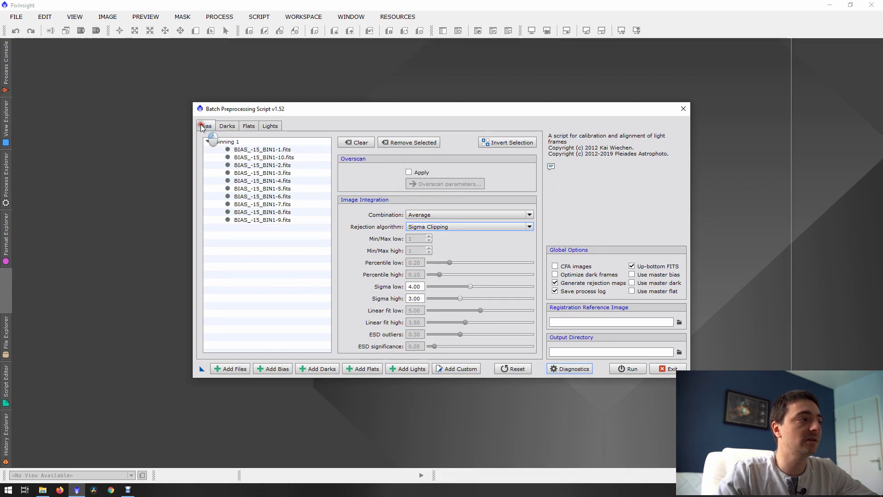
click(250, 127)
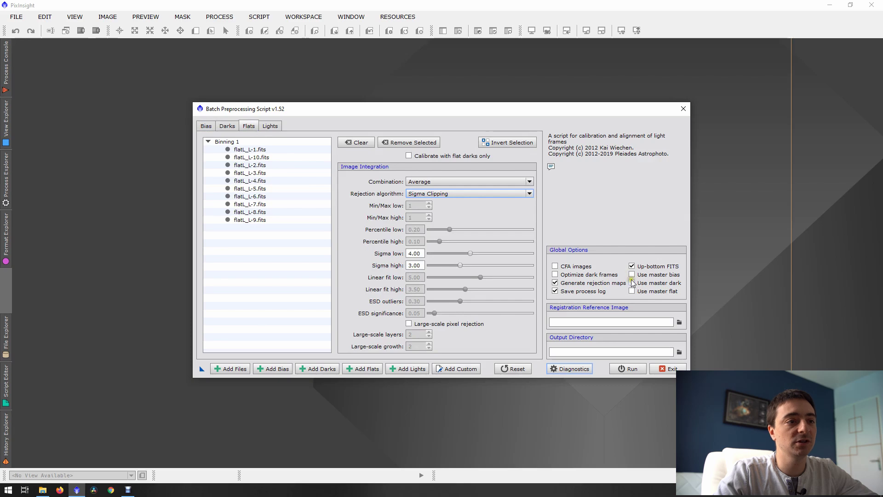
click(276, 126)
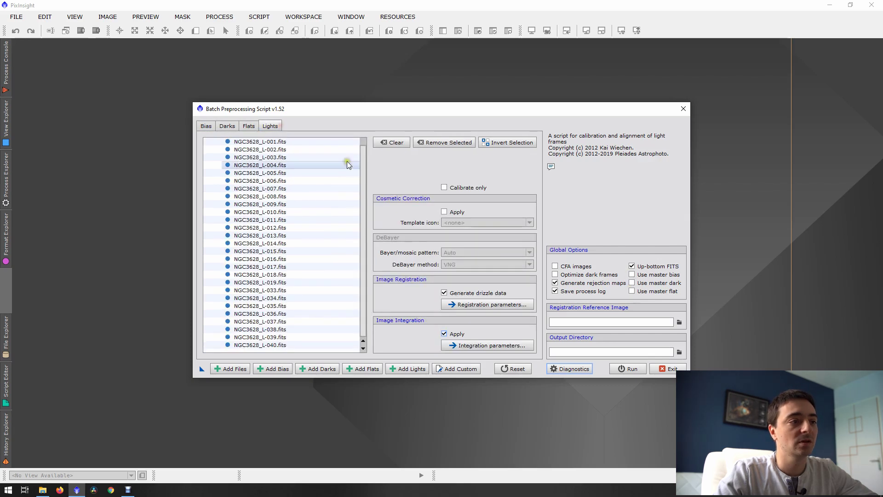
mouse_move(354, 163)
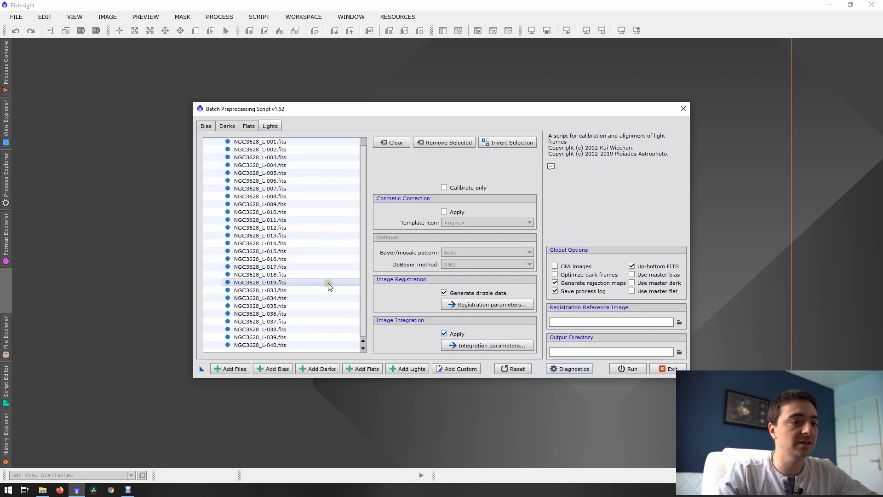
Set NGC3628_L-033 as the registration reference image and the sortie folder inside Vidéo as the output directory.
click(679, 322)
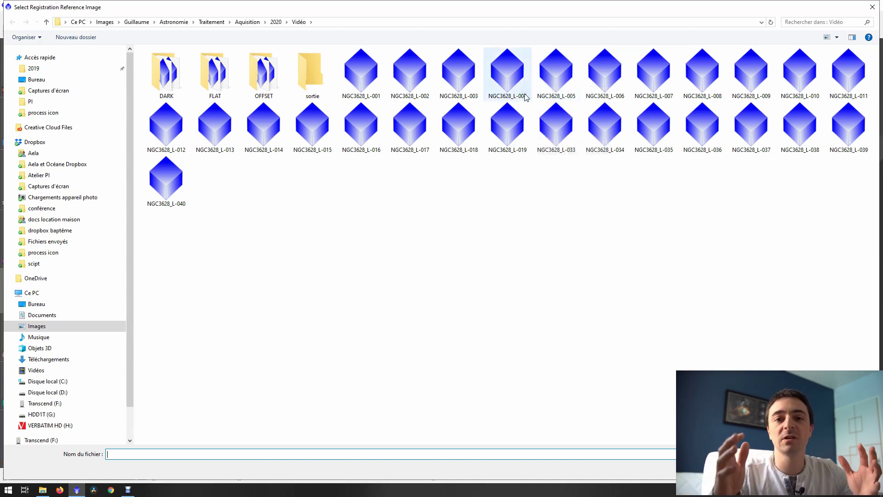
double_click(567, 123)
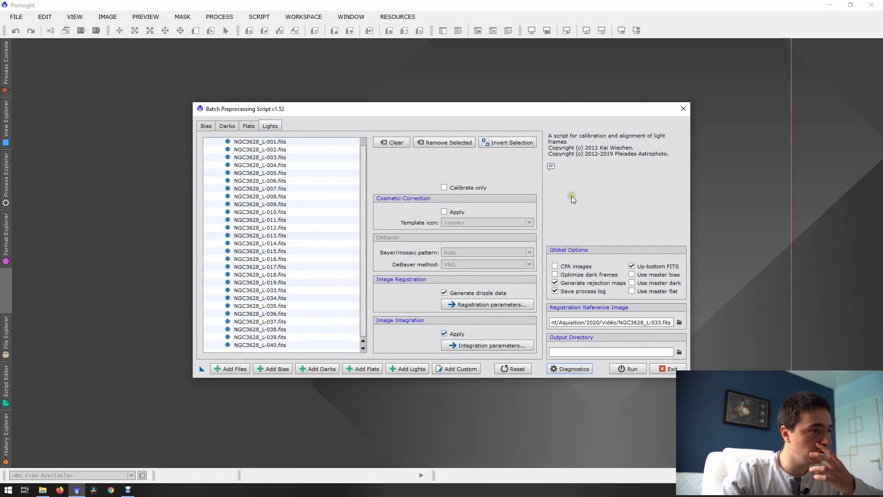
click(679, 352)
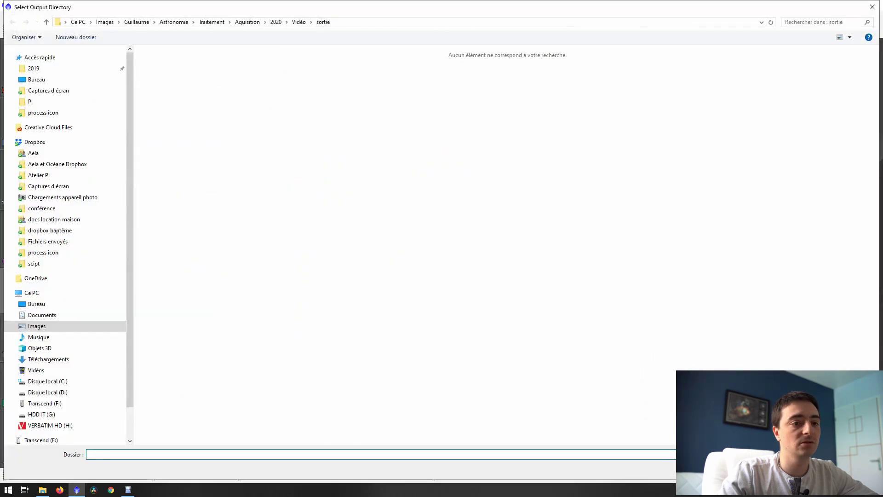
key(Return)
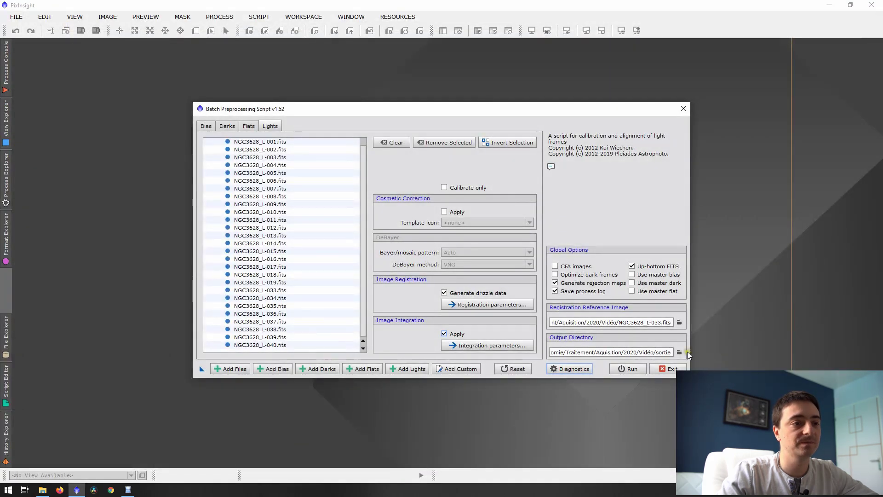
Run the script diagnostics, dismiss the report, and start the batch preprocessing.
click(572, 372)
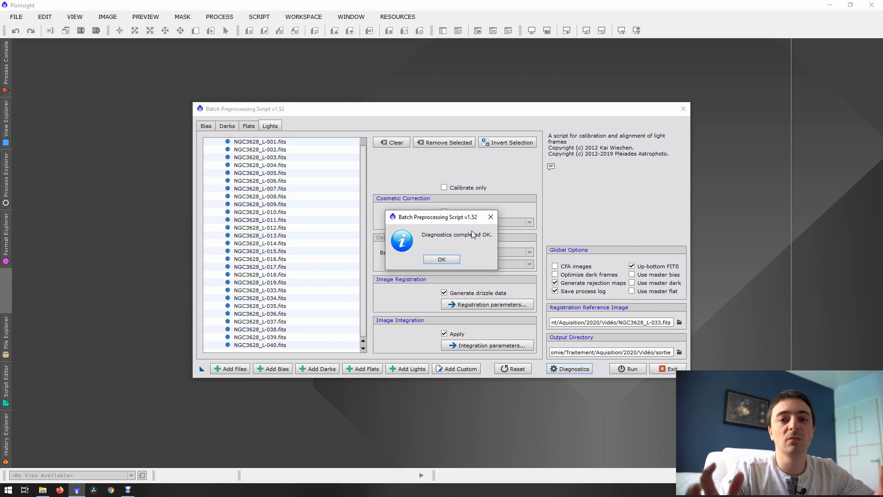
click(442, 259)
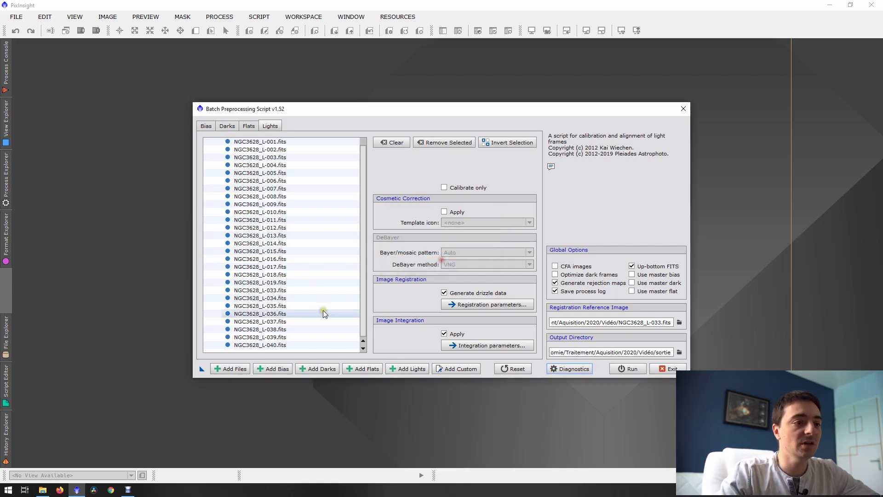
click(625, 371)
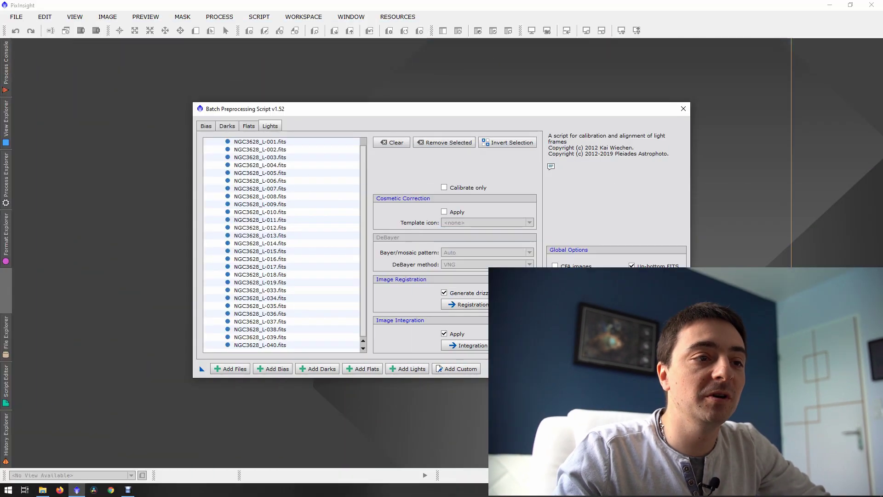
Check the output directory path, then switch to File Explorer and examine the calibrated flat frames in the sortie folder.
triple_click(570, 352)
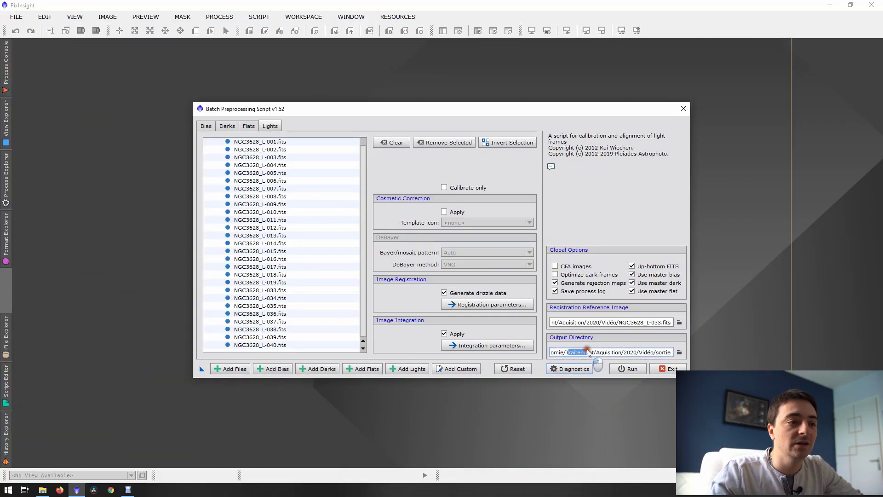
shift+click(624, 351)
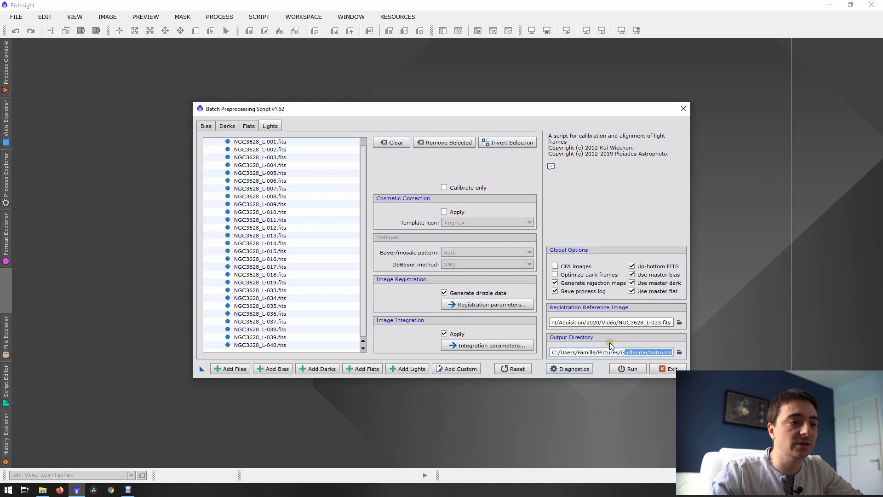
click(42, 490)
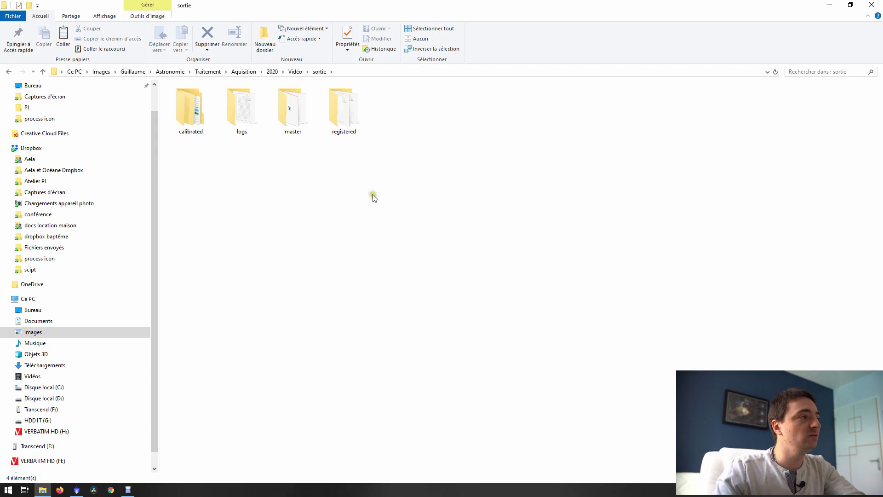
double_click(182, 106)
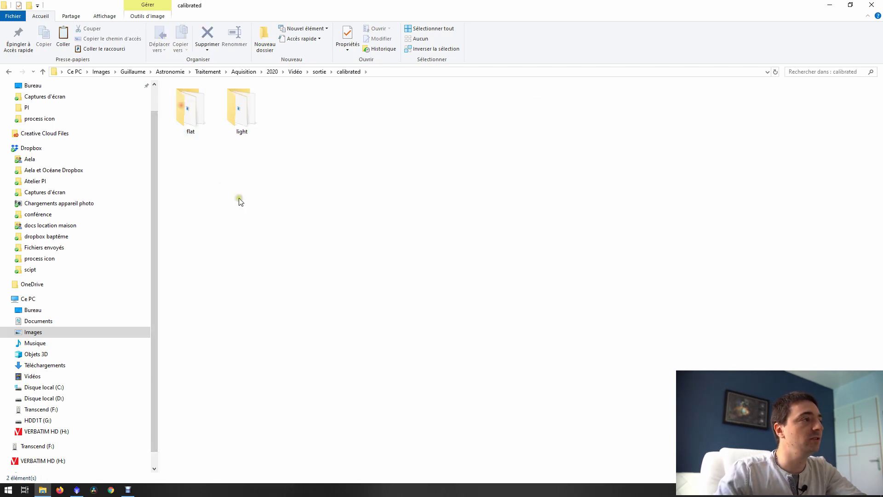
double_click(189, 93)
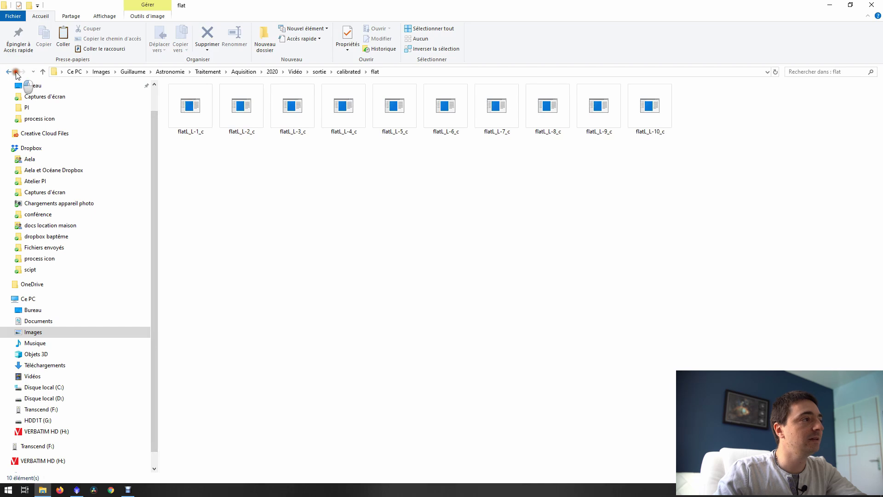
click(9, 72)
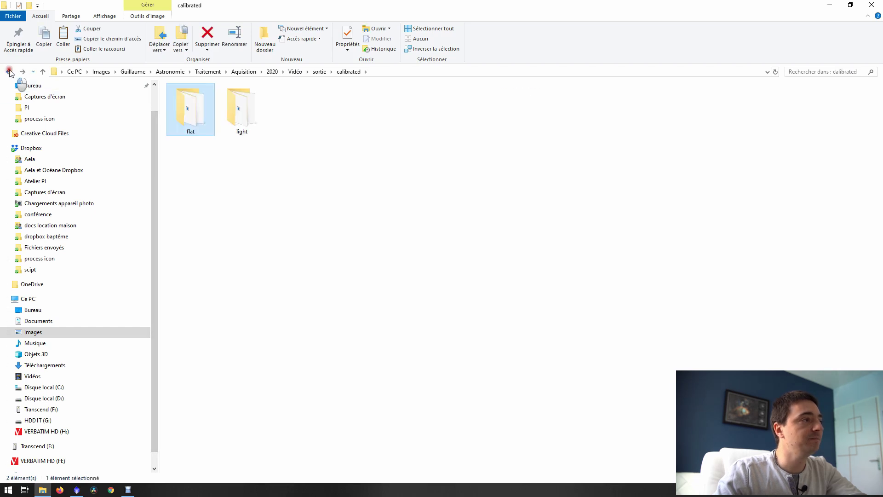
click(8, 72)
Examine the bias, dark, flat and light master files in the master subfolder of sortie.
double_click(295, 116)
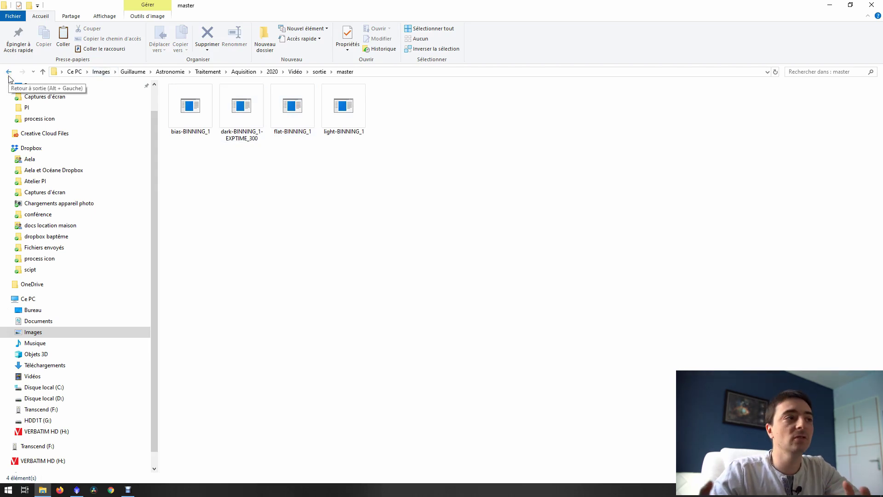
click(189, 122)
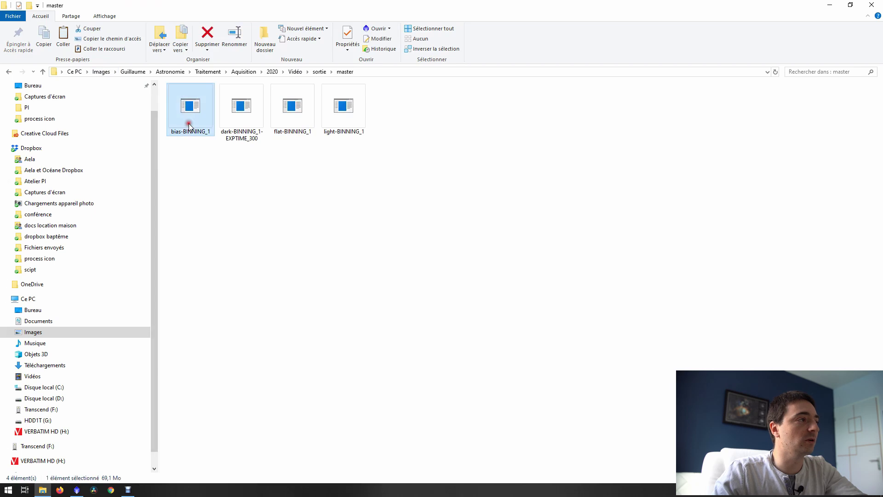
key(Right)
key(Right)
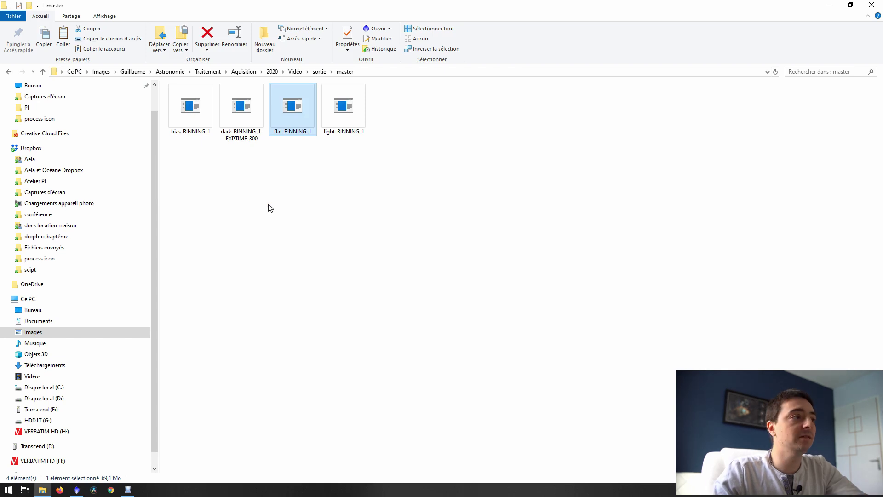
click(355, 96)
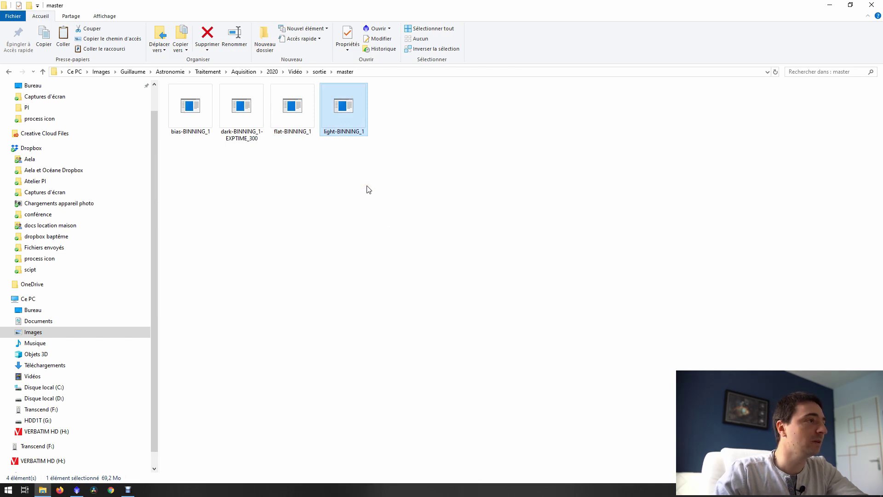
Open the light-BINNING_1 master in PixInsight and reposition its image window, zoomed out to 1:5.
double_click(339, 113)
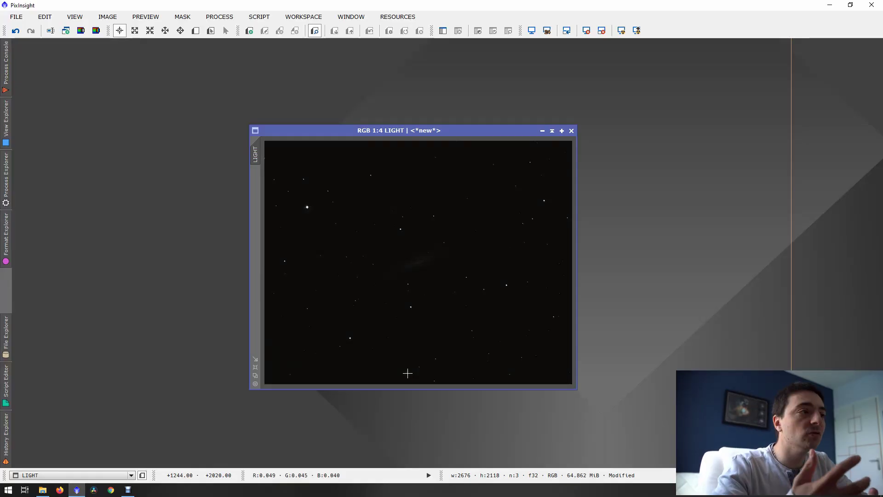
drag(449, 131, 382, 102)
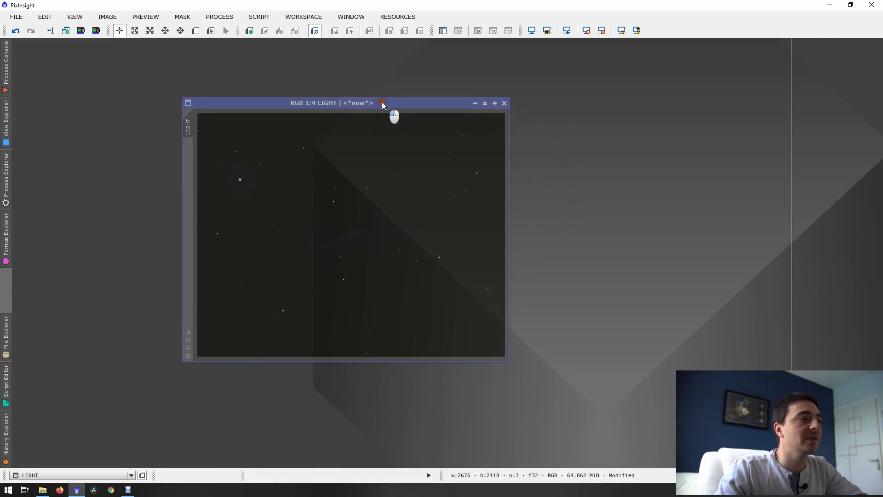
scroll(389, 145, down, 1)
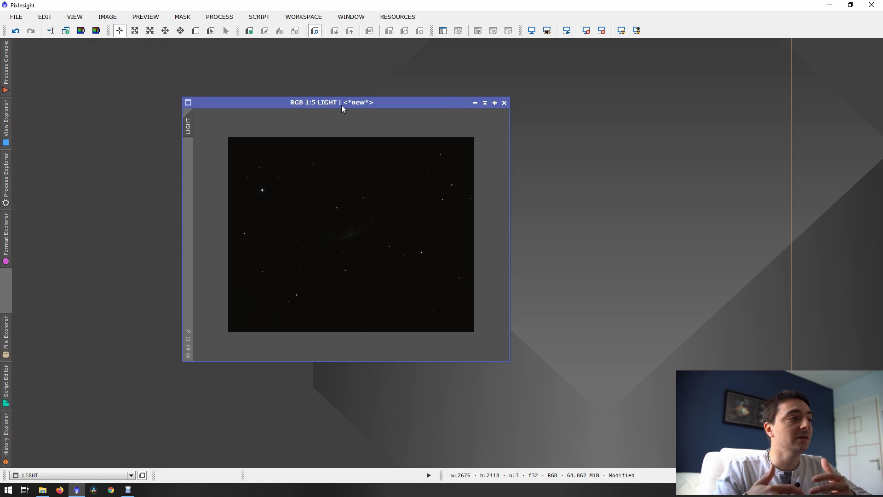
Place the ScreenTransferFunction process beside the LIGHT image and apply an auto stretch with linked RGB channels.
click(219, 16)
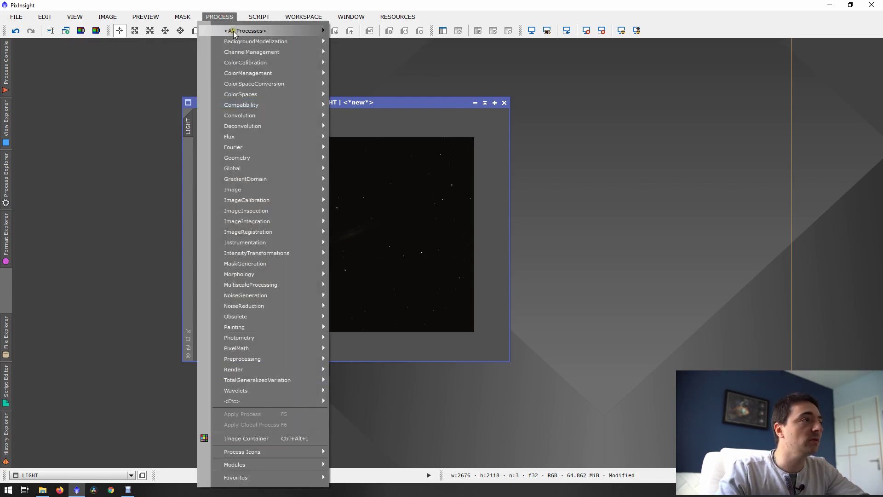
mouse_move(234, 35)
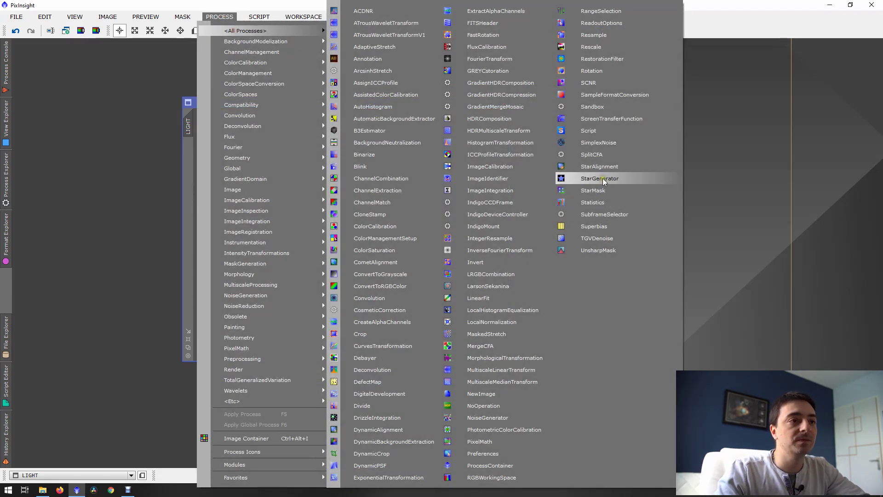
click(618, 120)
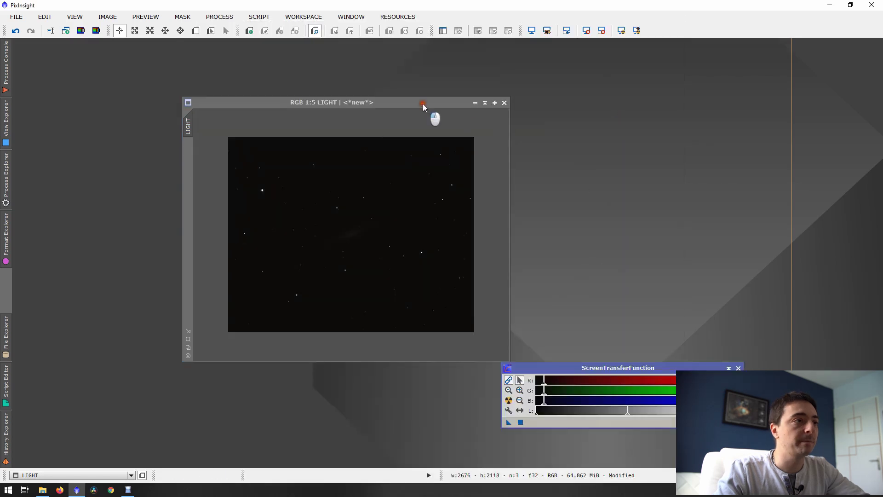
drag(423, 102, 374, 83)
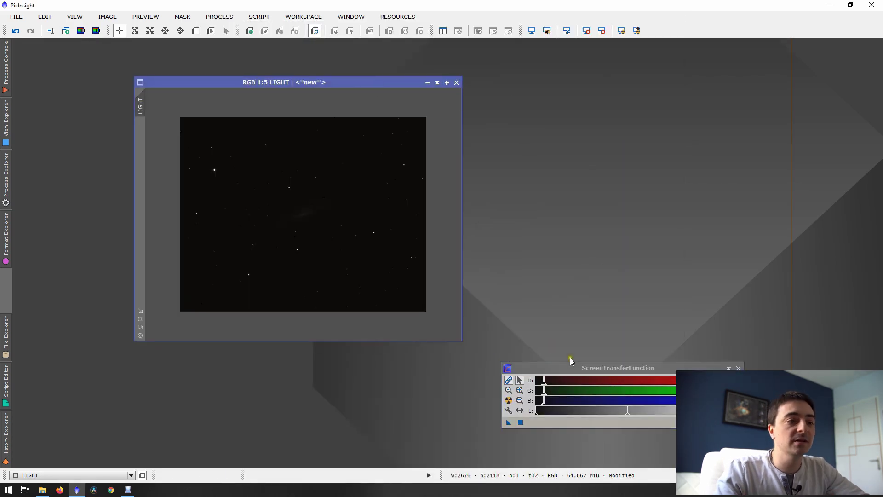
drag(580, 369, 581, 93)
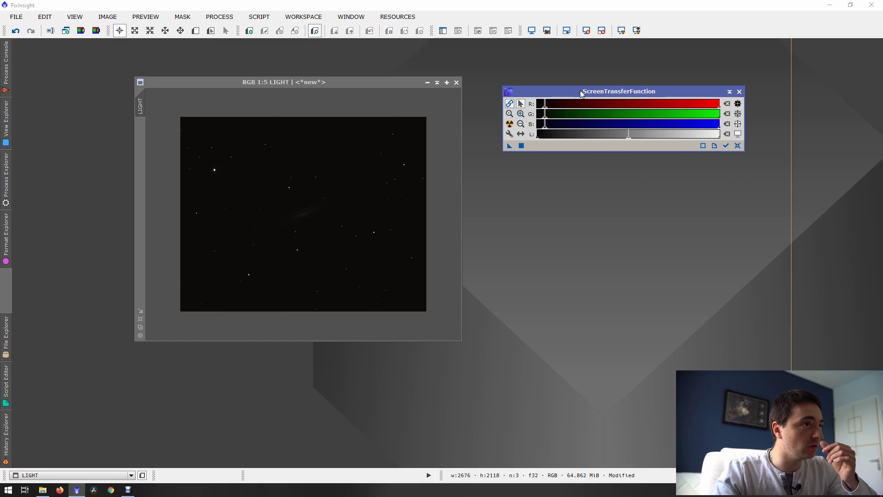
drag(573, 94, 583, 97)
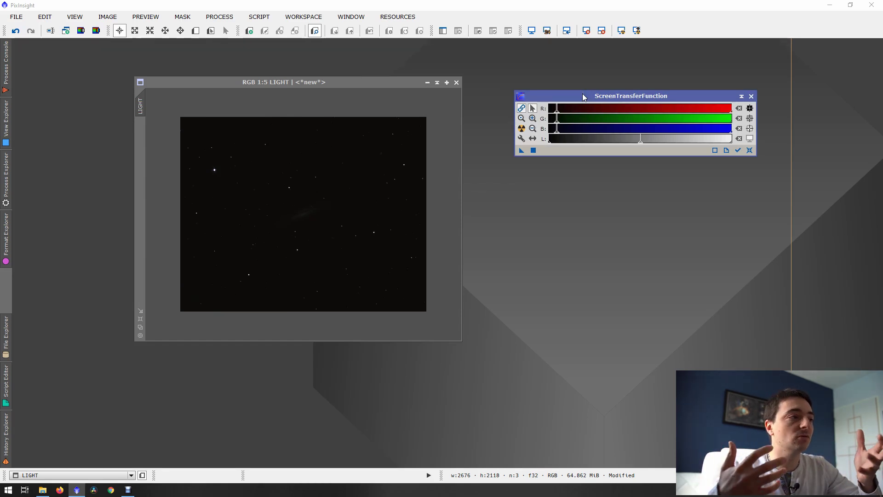
click(522, 129)
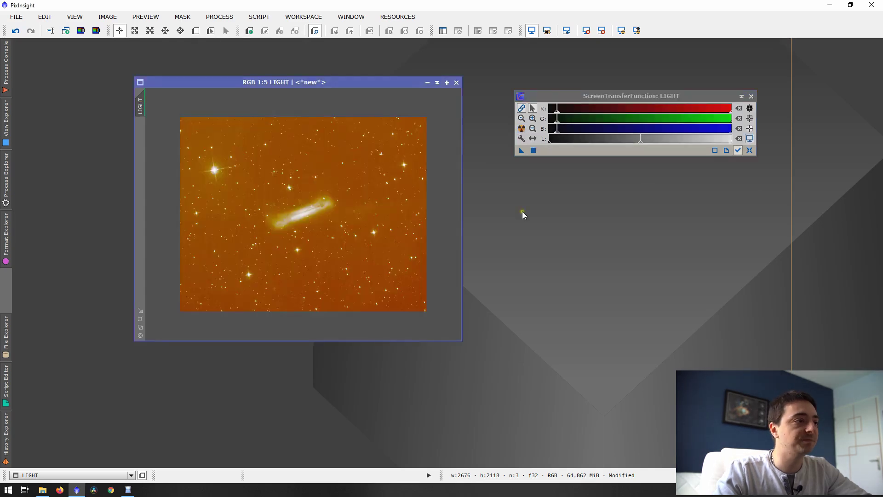
Maximize the LIGHT image, unlink the RGB channels in ScreenTransferFunction, and reapply the auto stretch.
double_click(349, 83)
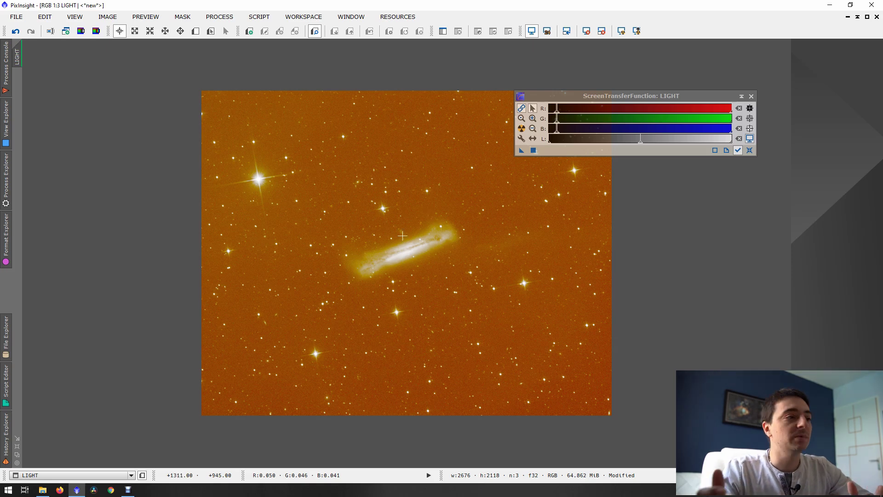
click(522, 110)
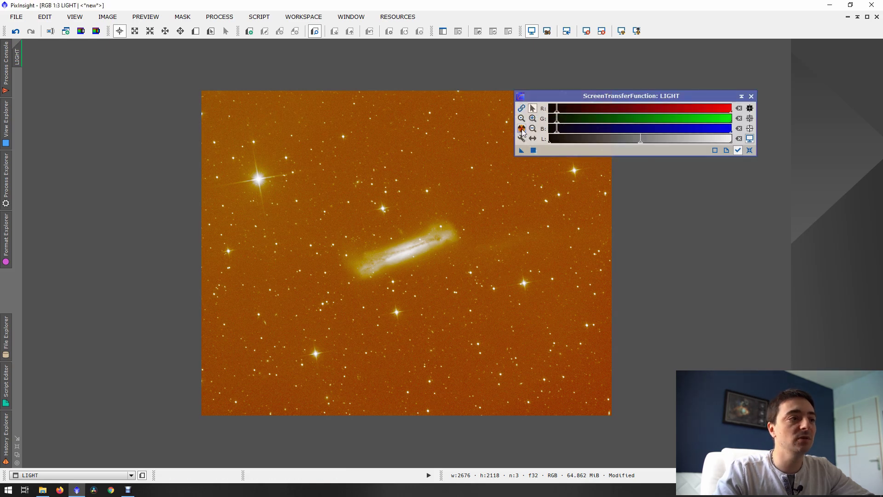
click(522, 129)
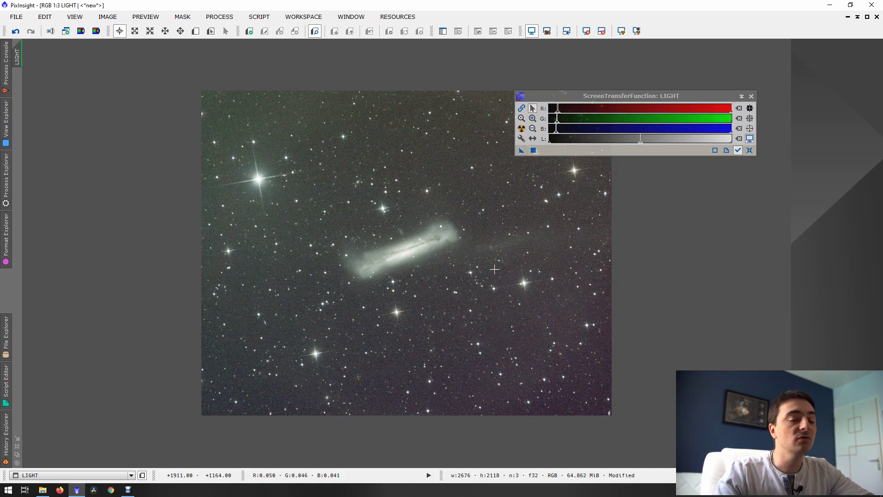
Extract the lightness channel from the LIGHT image and apply an auto stretch to the resulting grayscale image.
drag(631, 96, 701, 72)
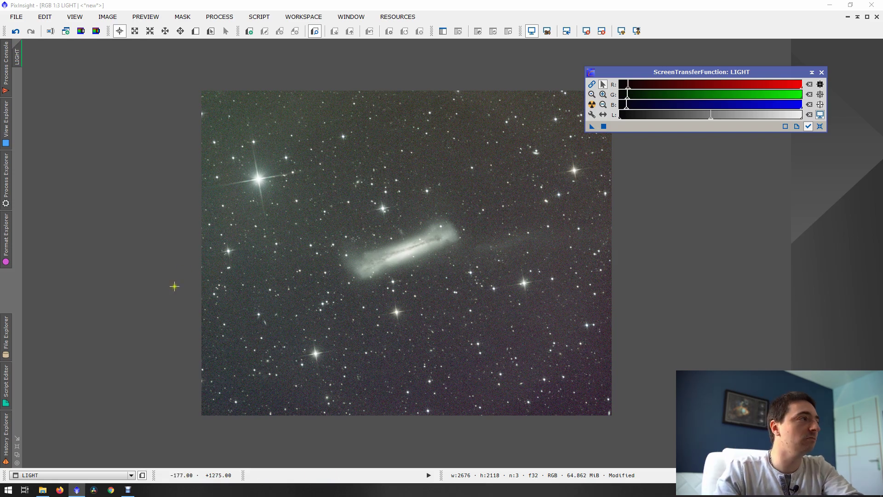
click(80, 31)
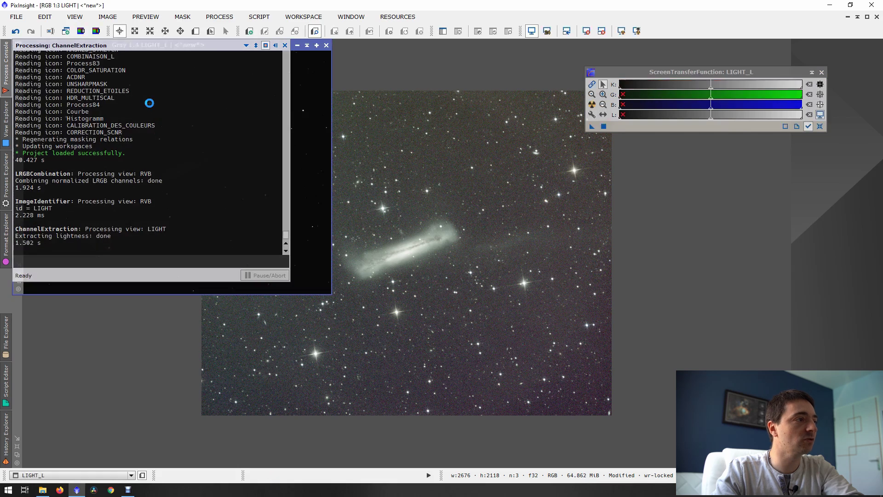
drag(229, 46, 309, 91)
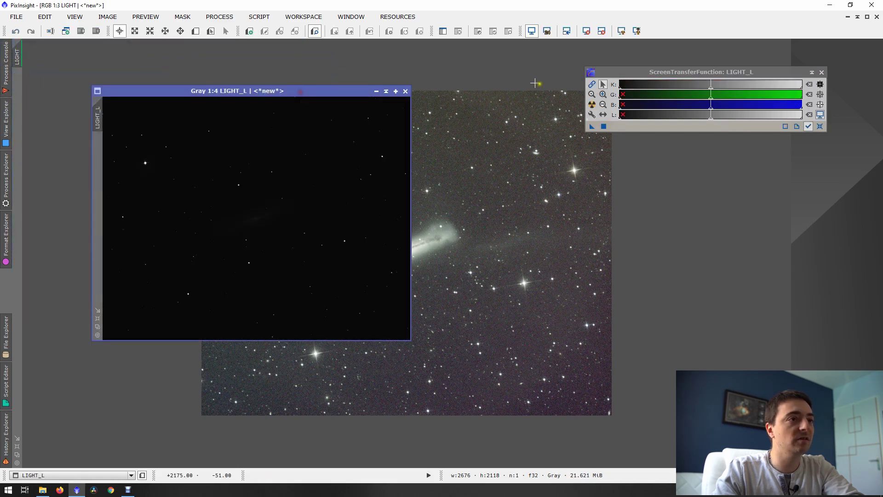
click(592, 105)
Examine the galaxy in the stretched lightness image at several zoom levels, and close the lightness image.
scroll(265, 230, up, 2)
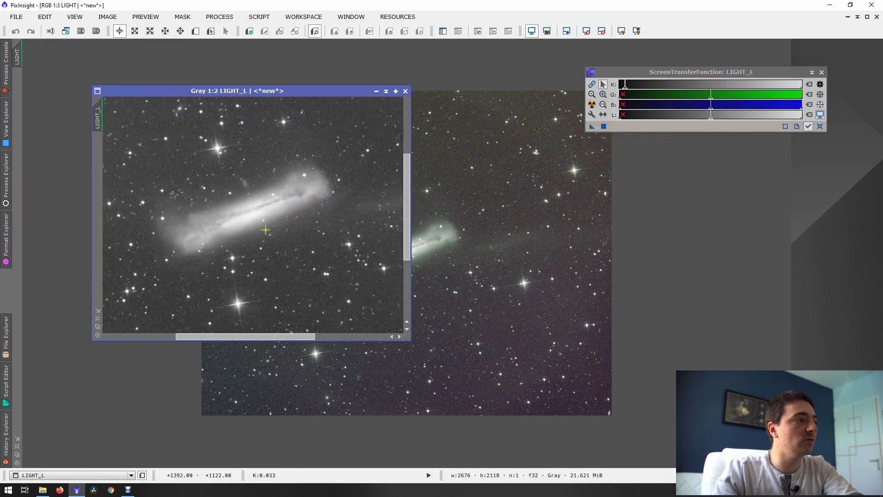
scroll(265, 230, down, 2)
scroll(265, 229, up, 1)
scroll(266, 228, up, 1)
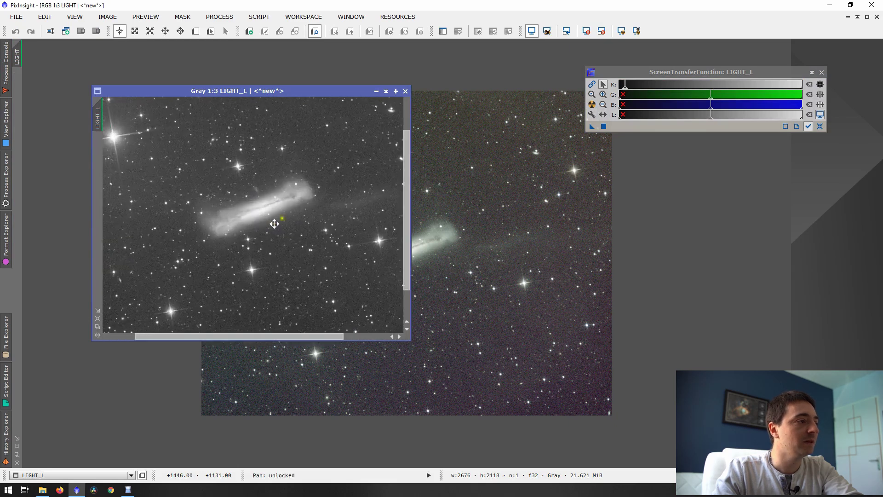
scroll(258, 228, down, 1)
drag(258, 227, 247, 240)
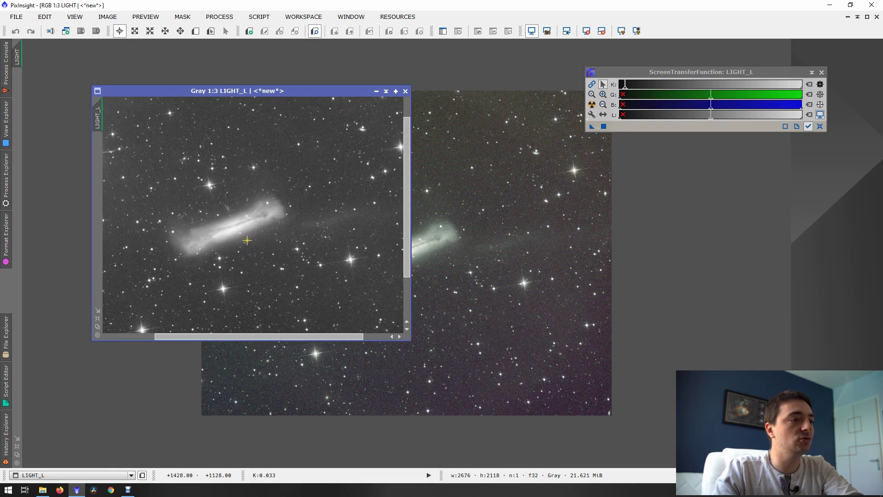
scroll(248, 240, down, 2)
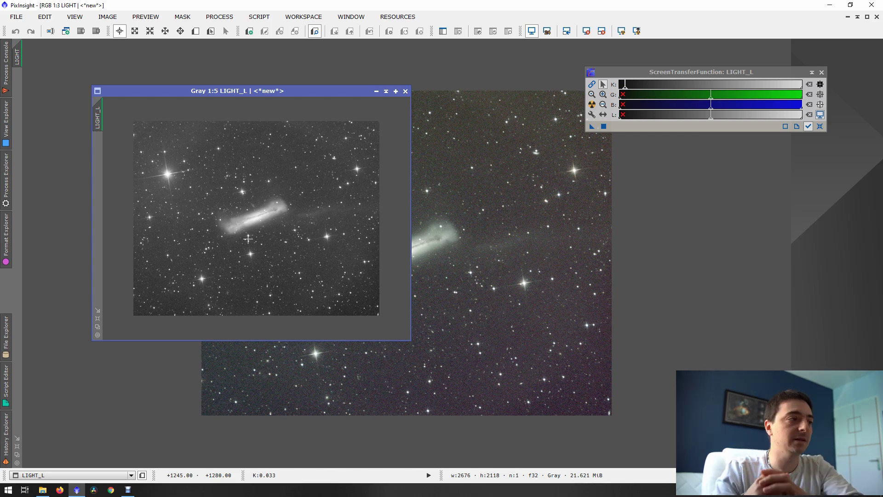
click(405, 92)
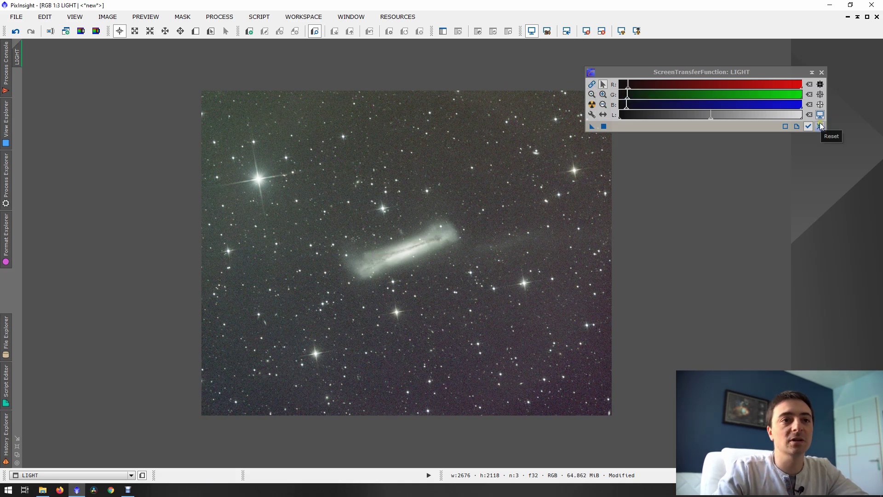
Reset the screen stretch of the LIGHT image to its linear display and reapply the auto stretch.
drag(764, 74, 681, 73)
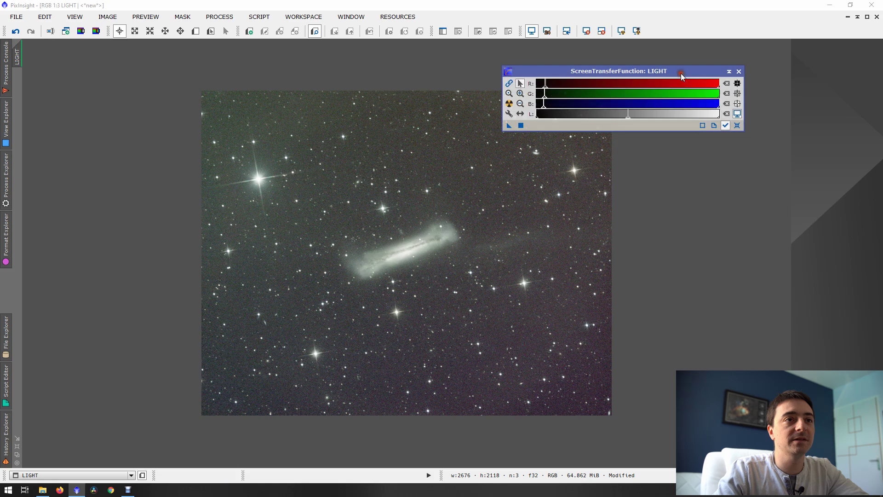
click(737, 129)
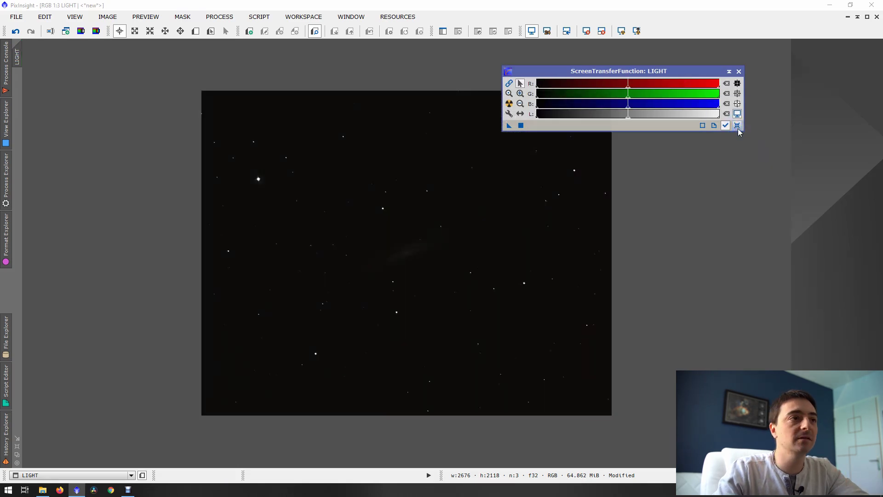
click(510, 103)
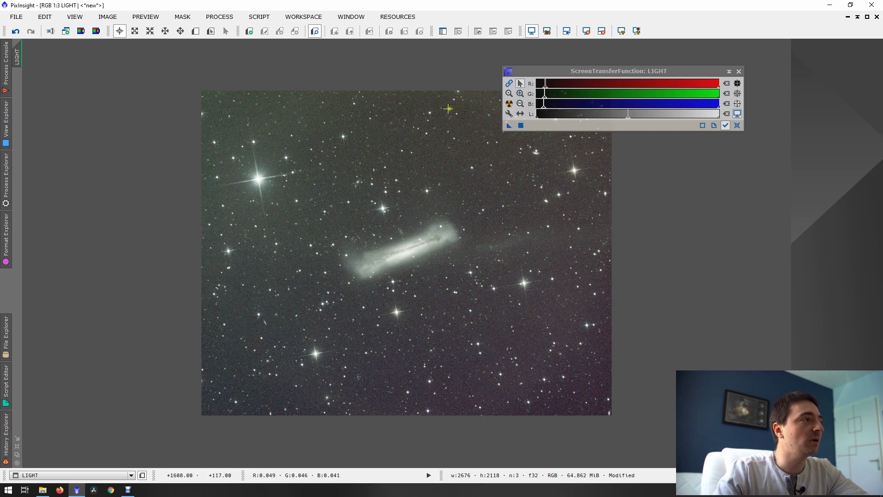
Open AutomaticBackgroundExtractor and set the target image correction to Subtraction, with Normalize and Replace target image enabled.
click(205, 18)
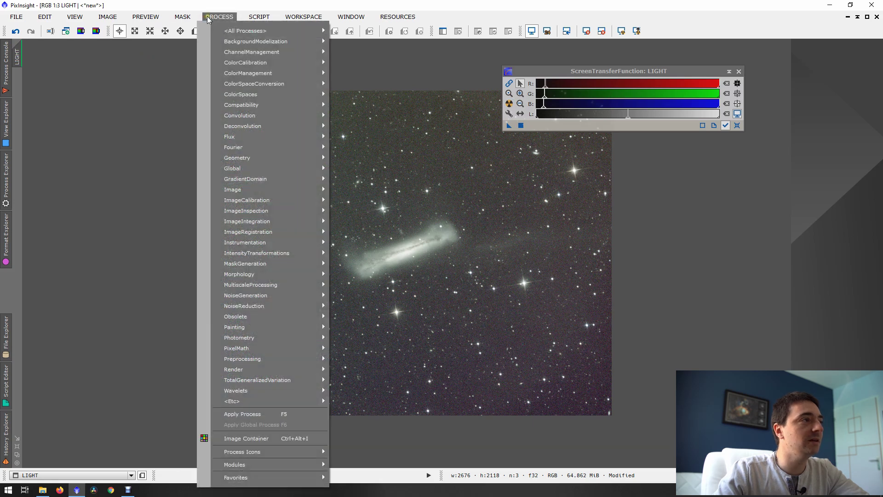
mouse_move(244, 42)
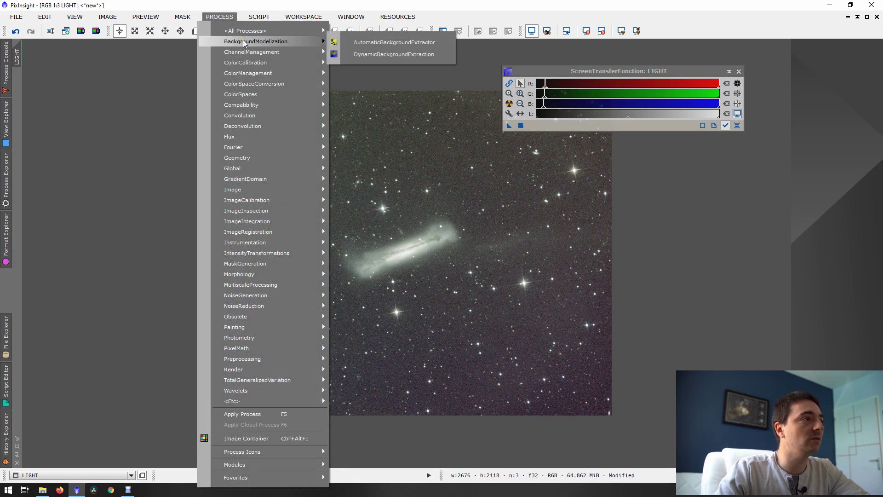
click(391, 42)
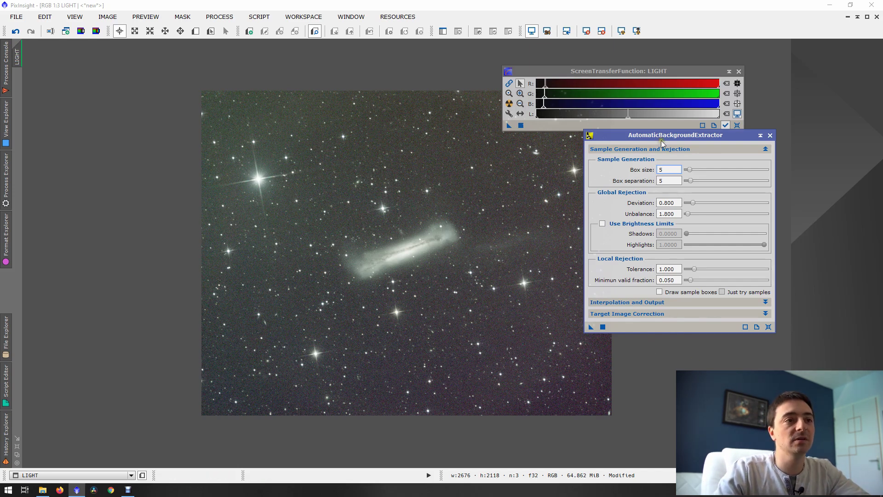
drag(661, 138, 186, 98)
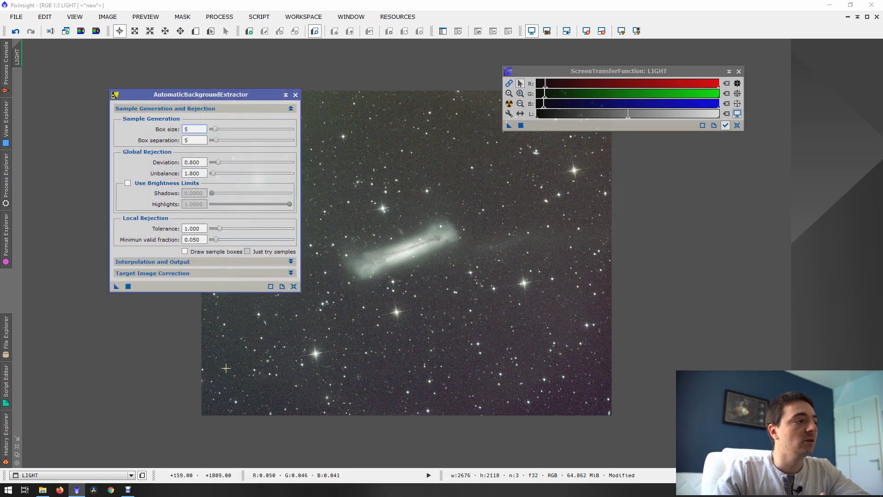
click(176, 273)
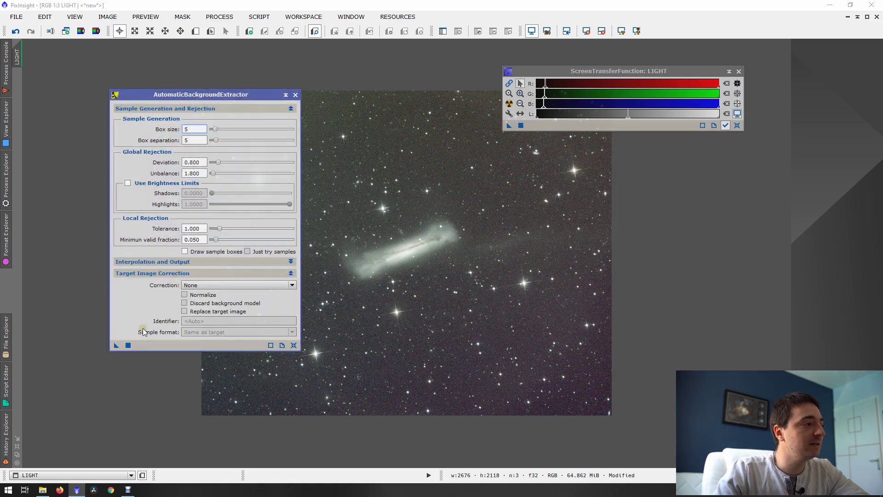
click(187, 286)
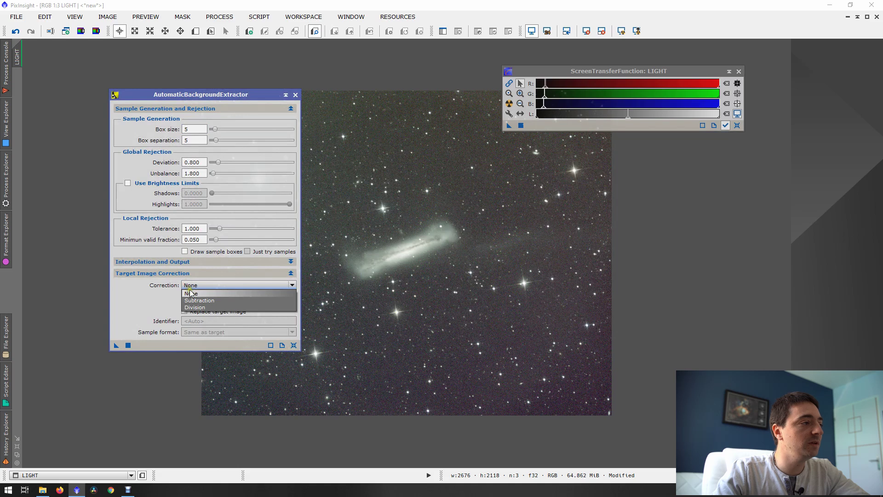
click(193, 300)
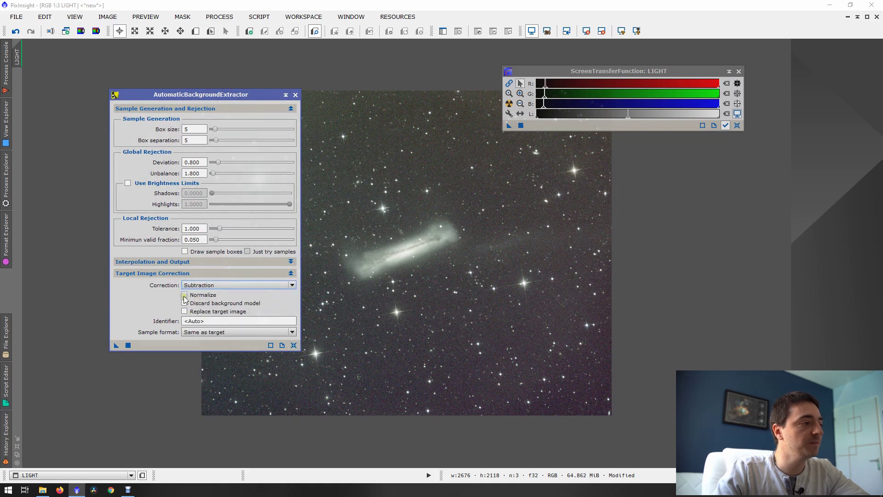
click(185, 294)
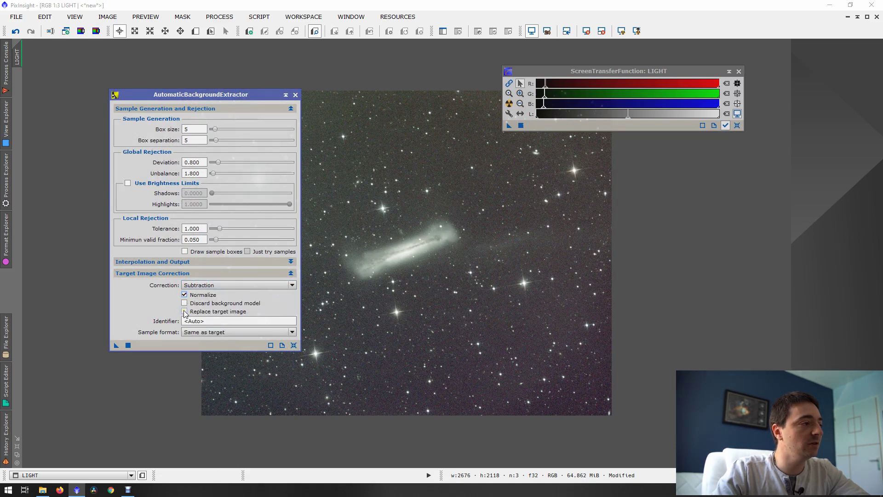
click(185, 312)
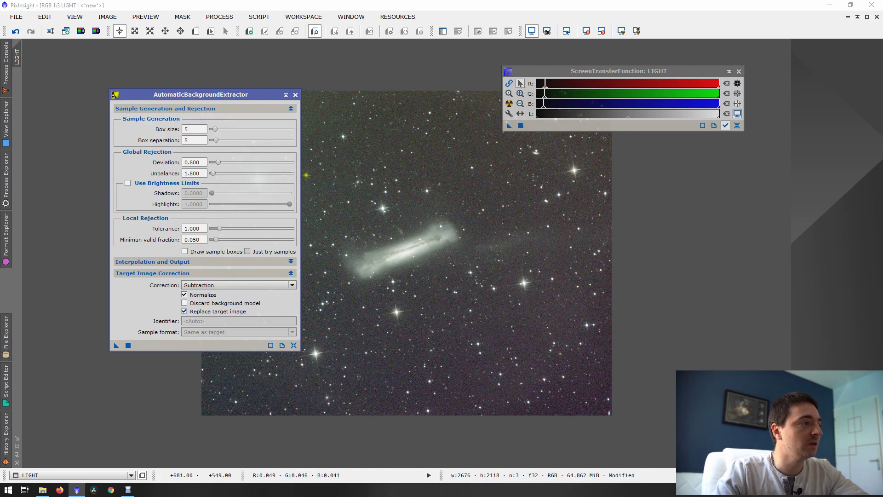
Review the function degree in AutomaticBackgroundExtractor's interpolation settings and apply the background extraction to the LIGHT image.
click(163, 273)
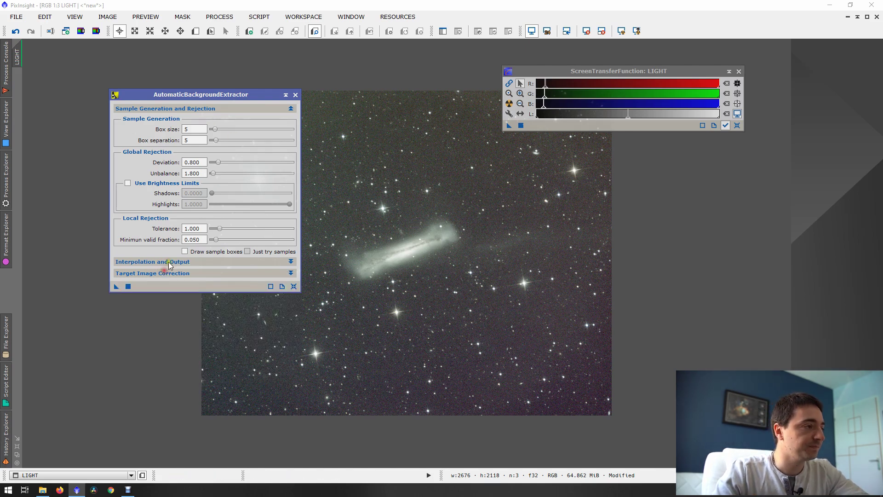
click(168, 262)
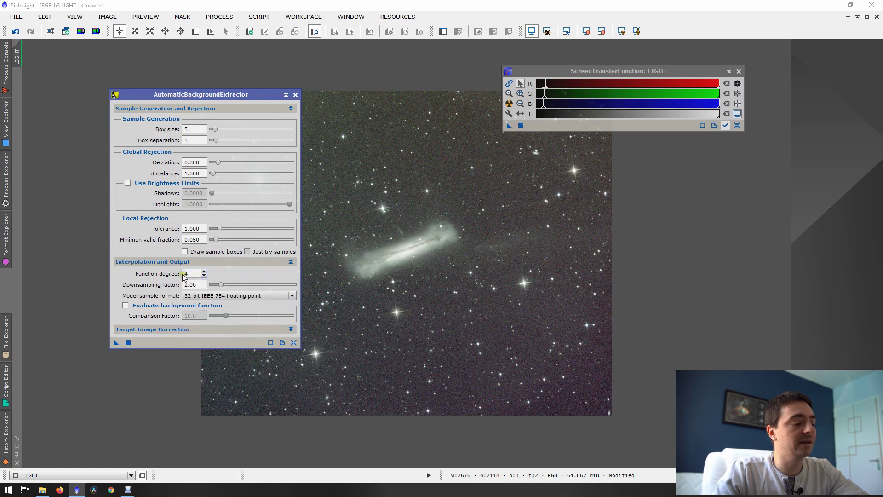
mouse_move(184, 276)
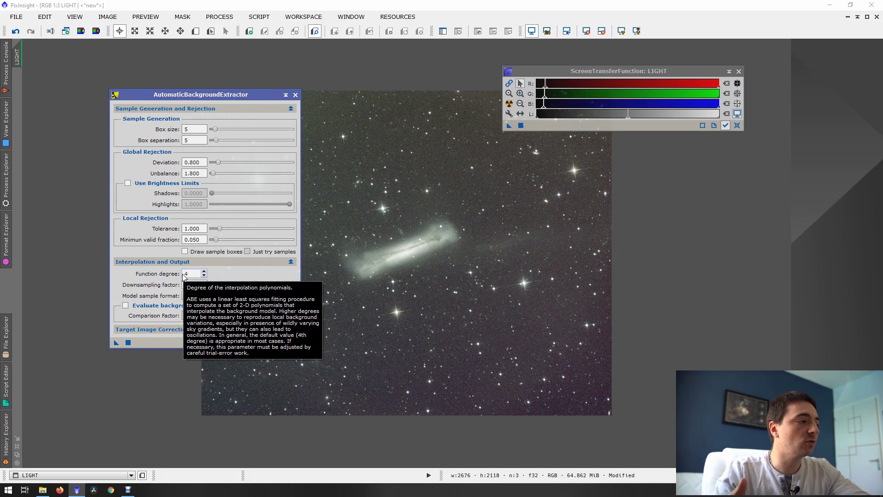
drag(187, 95, 709, 149)
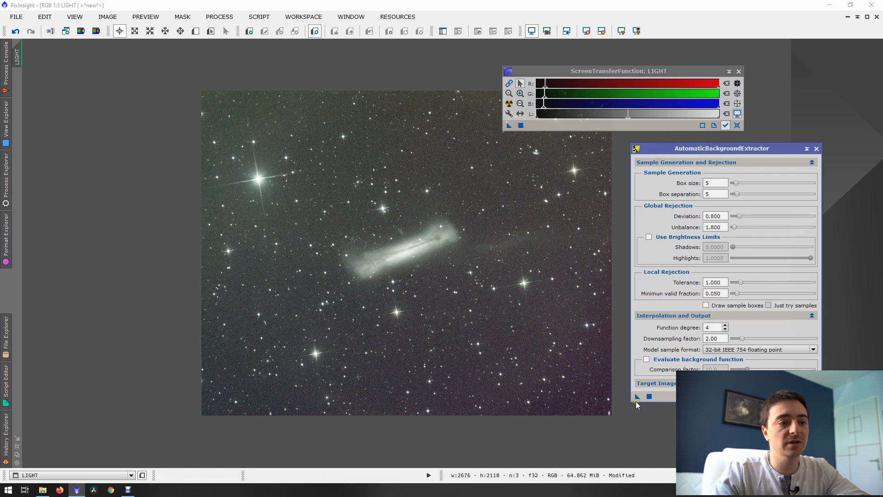
mouse_move(637, 397)
mouse_down()
mouse_move(349, 247)
mouse_move(594, 390)
mouse_move(639, 398)
mouse_up()
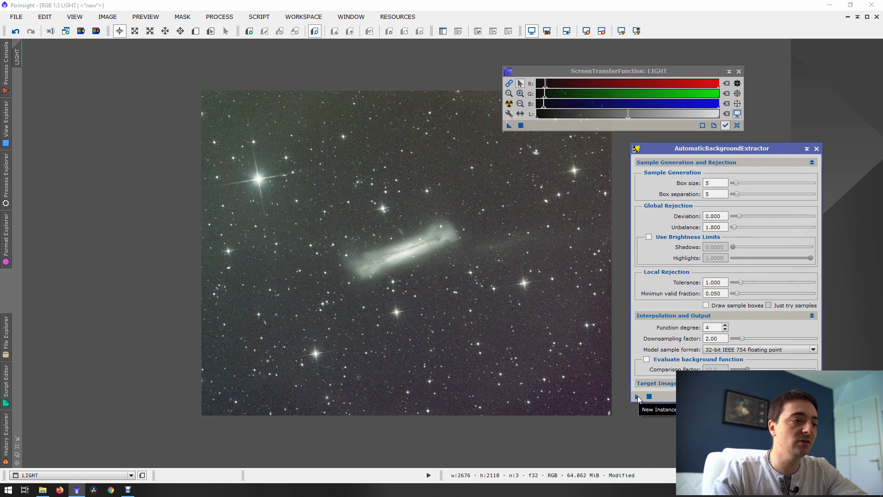
drag(639, 397, 647, 401)
click(649, 396)
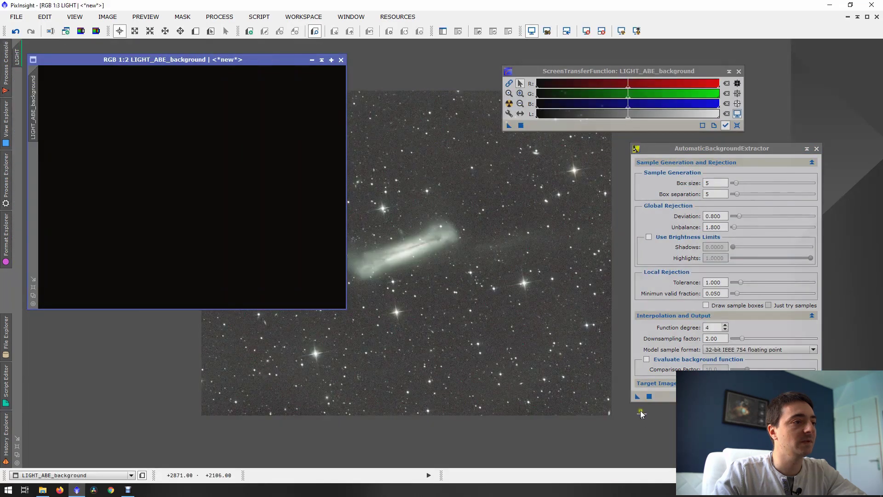
Auto stretch the extracted background model to examine its gradients, and close the model image.
drag(293, 61, 445, 144)
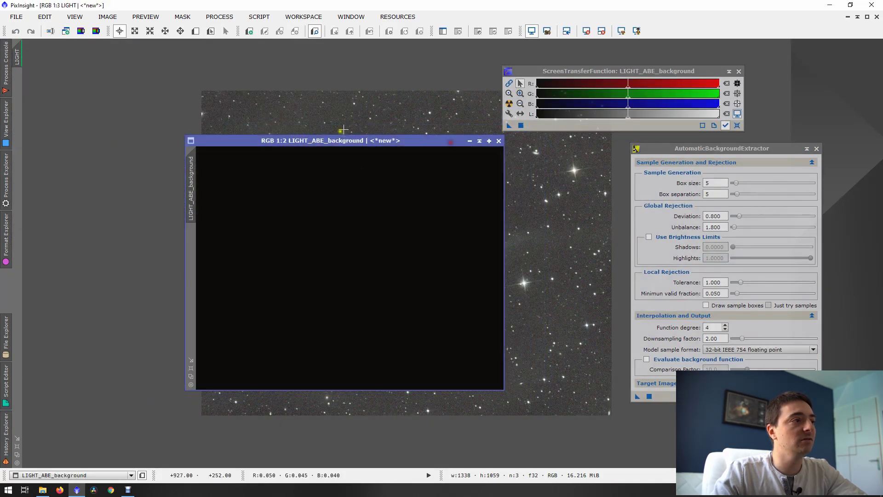
click(622, 31)
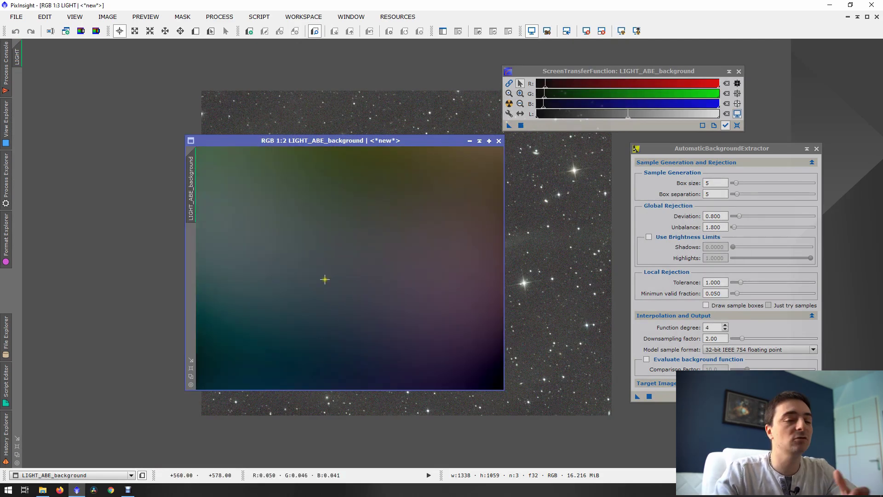
click(498, 141)
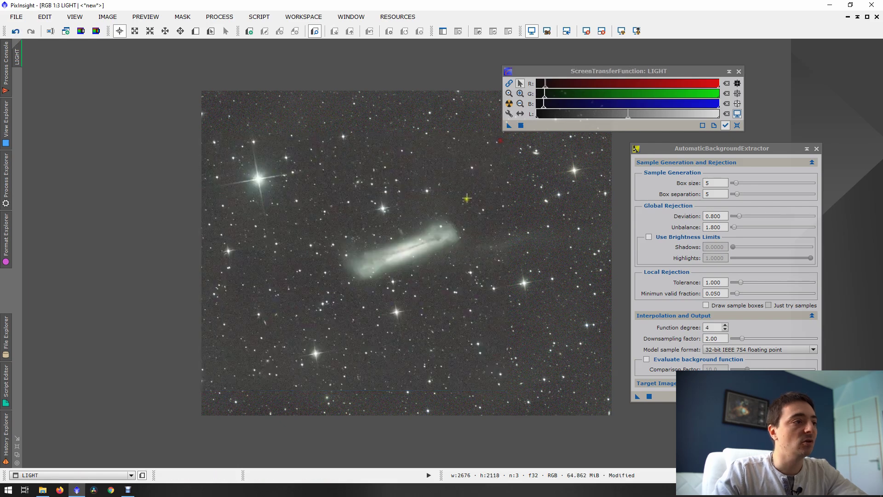
Undo and redo the background correction on the LIGHT image to compare both versions, and close AutomaticBackgroundExtractor.
click(15, 31)
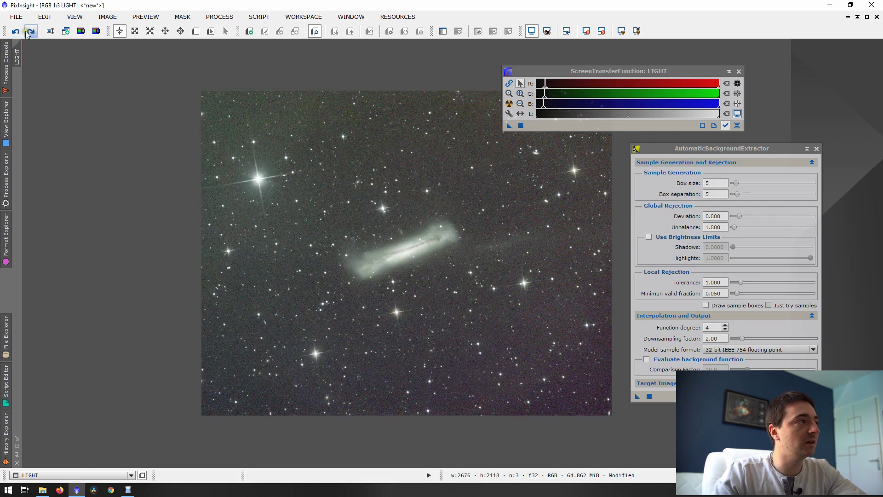
click(28, 33)
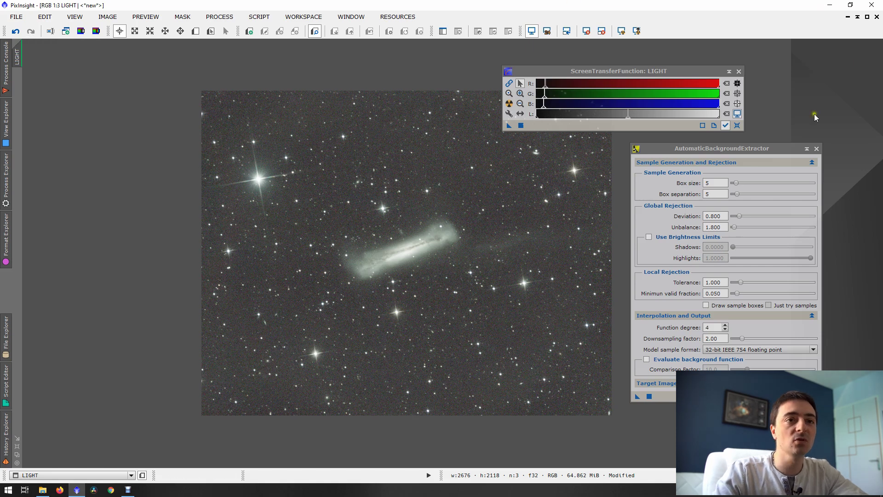
click(816, 149)
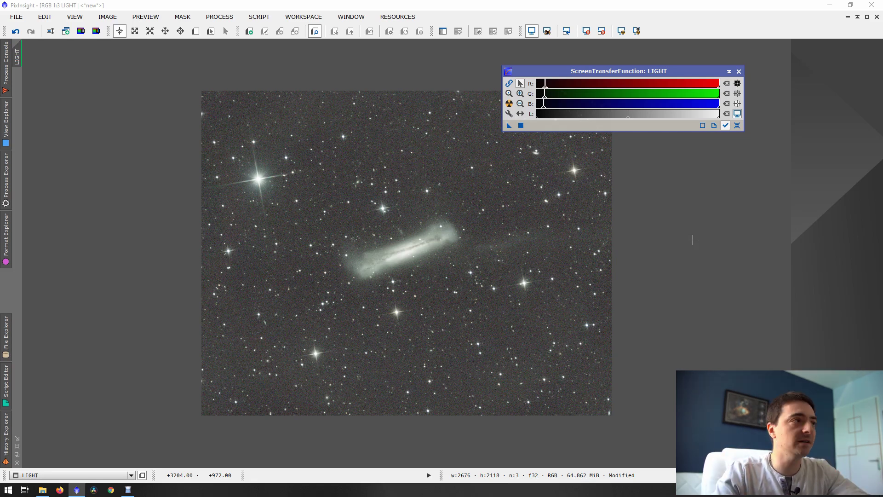
Create a preview of about 936 × 975 pixels around the galaxy in the LIGHT image and open it.
click(193, 32)
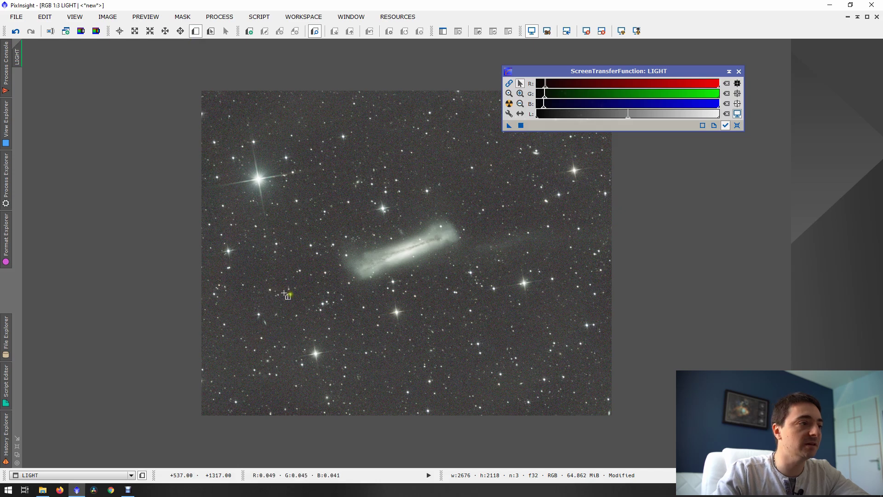
drag(331, 182, 475, 330)
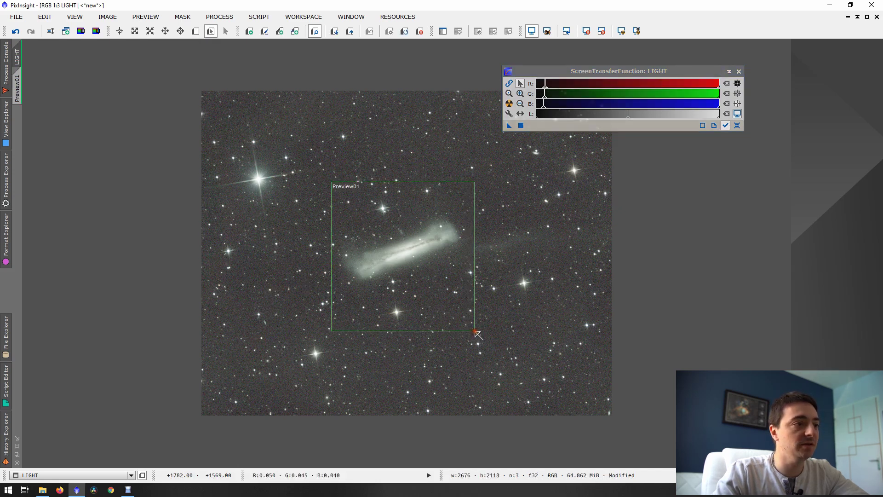
click(18, 88)
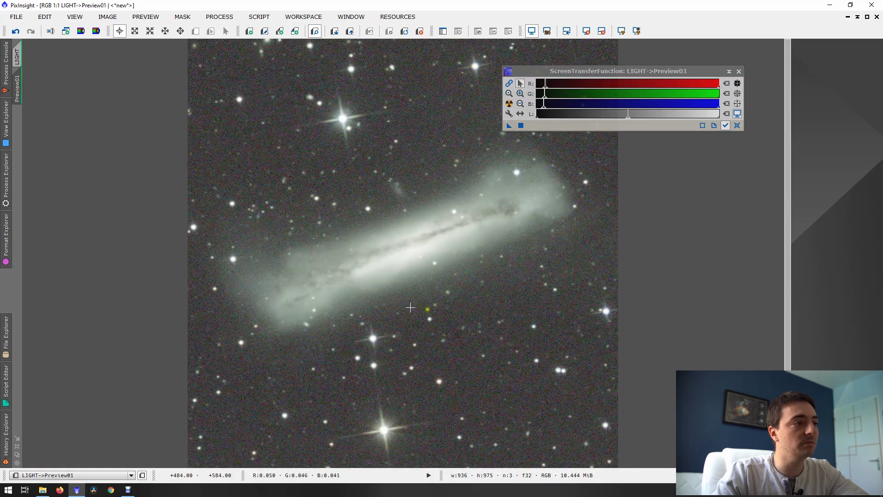
Create a small second preview over empty background beside the galaxy in the full LIGHT image, and collapse ScreenTransferFunction out of the way.
click(19, 57)
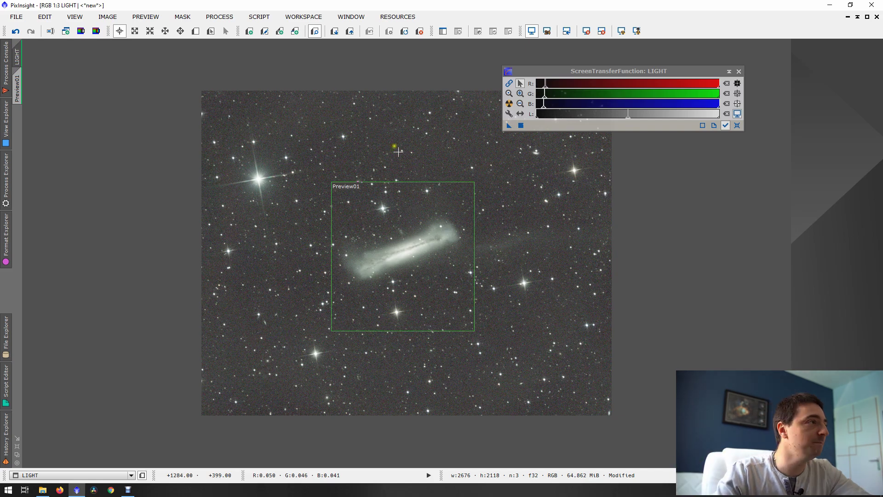
click(196, 31)
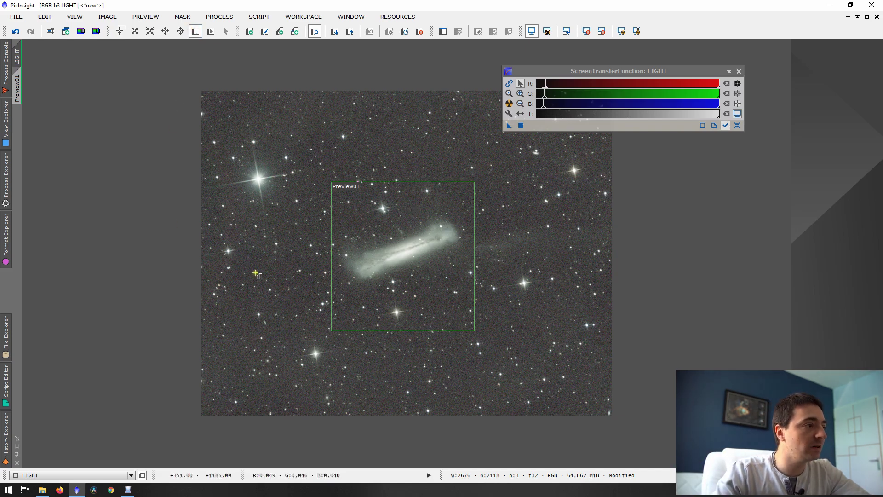
drag(248, 264, 262, 277)
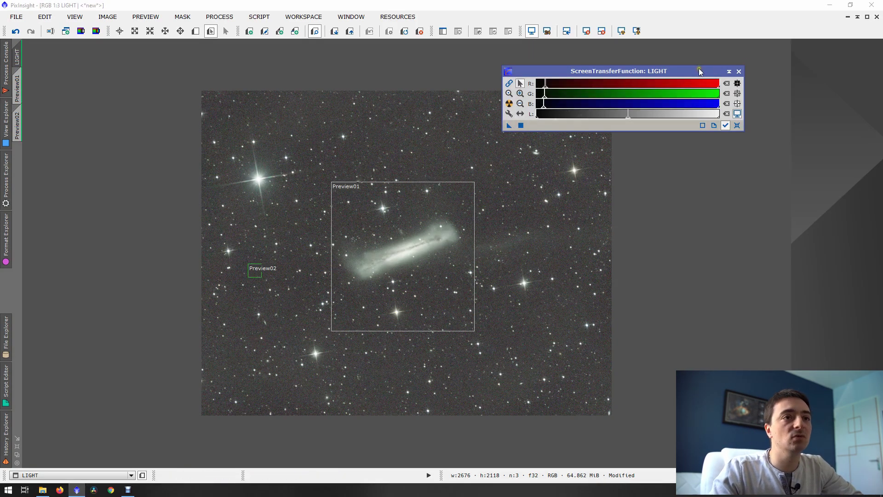
click(729, 71)
drag(641, 102, 782, 414)
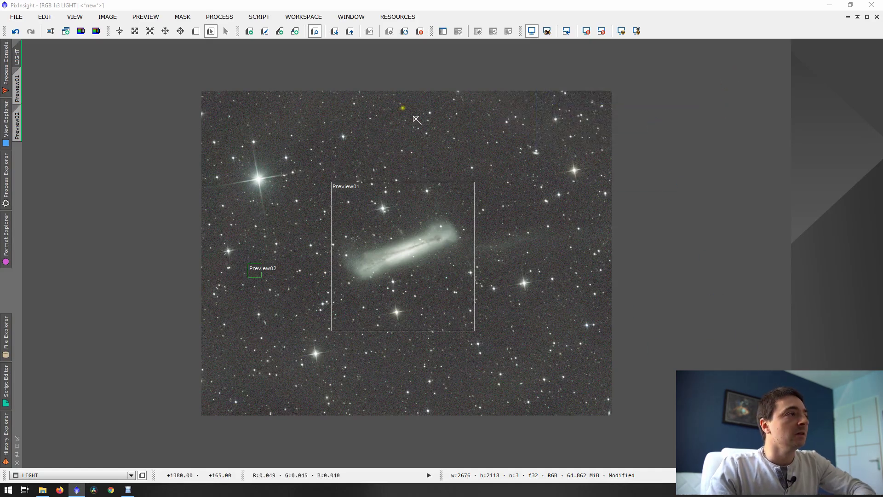
Apply BackgroundNeutralization to the LIGHT image with LIGHT->Preview02 as the reference image.
click(217, 16)
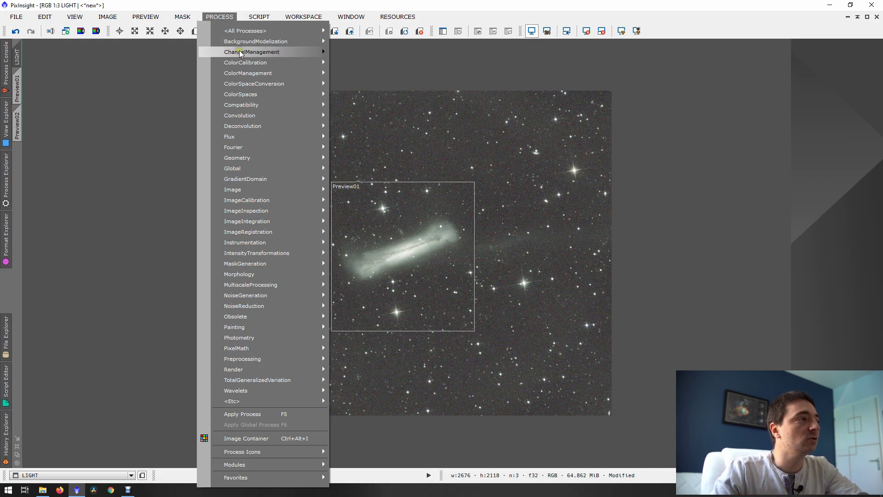
mouse_move(245, 64)
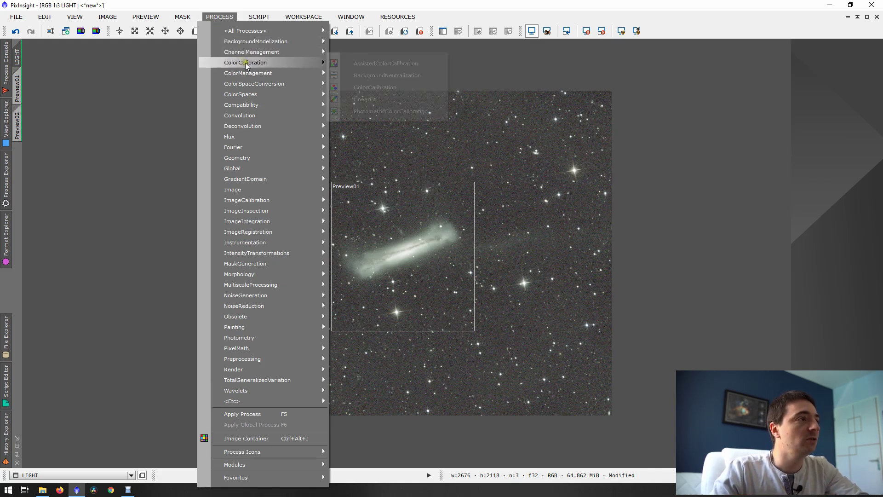
click(382, 75)
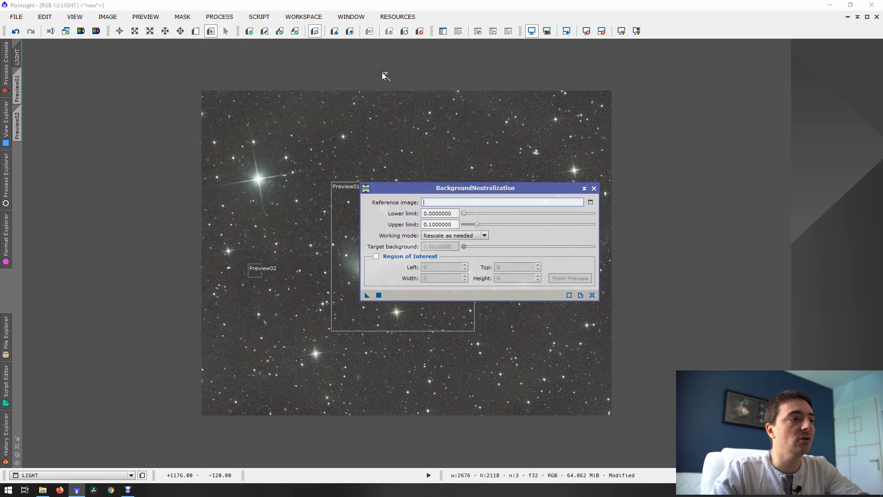
drag(426, 192, 612, 160)
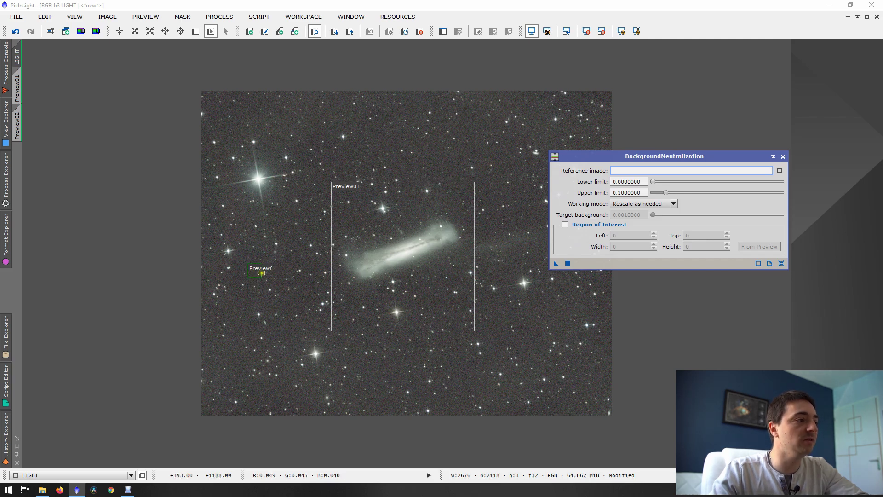
click(780, 172)
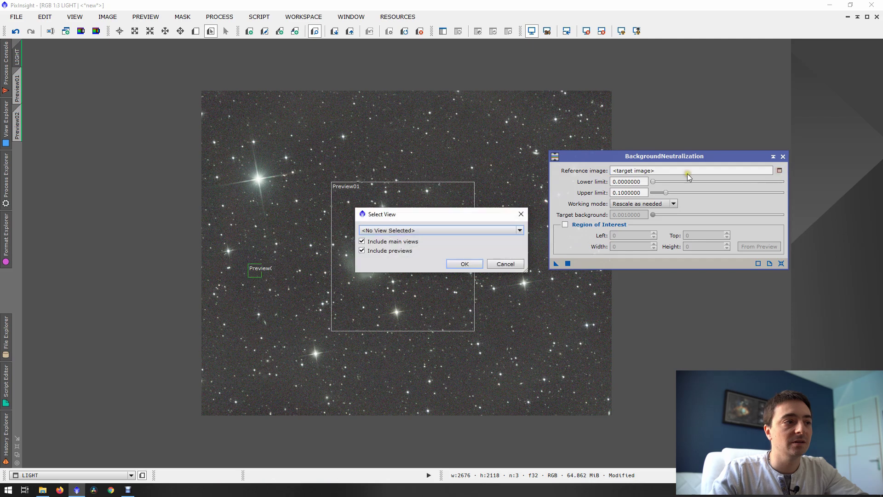
click(402, 230)
click(410, 260)
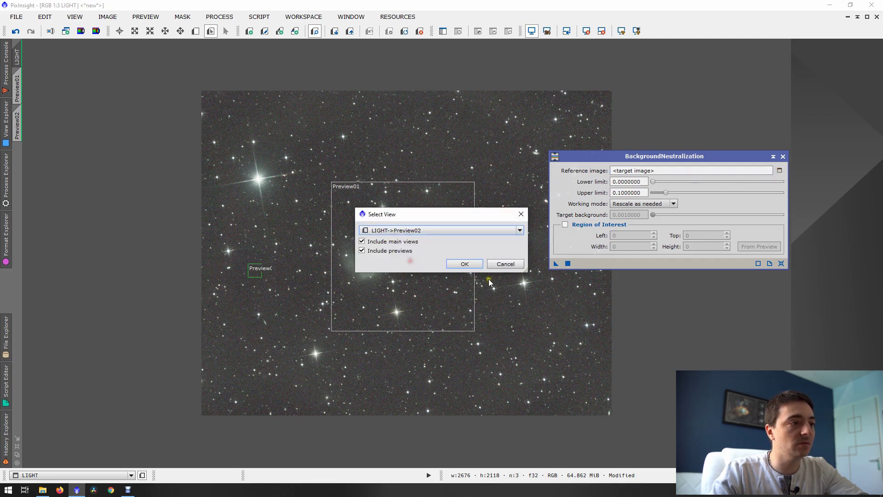
click(462, 266)
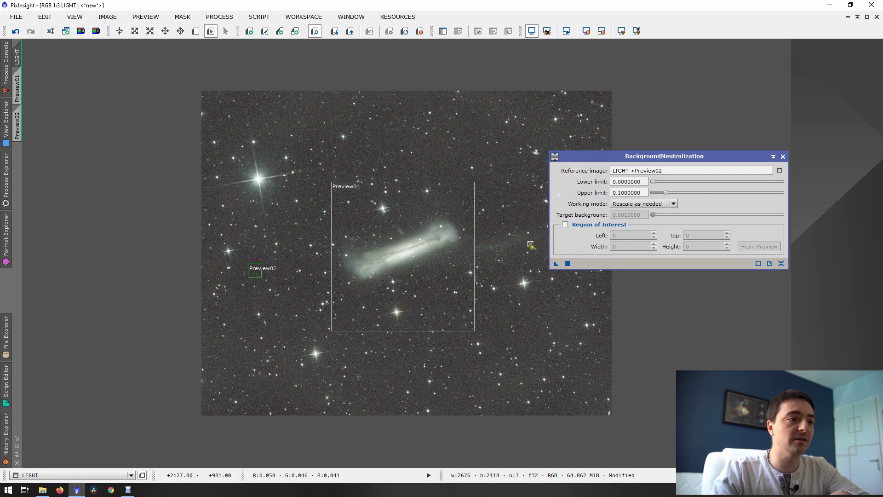
click(568, 263)
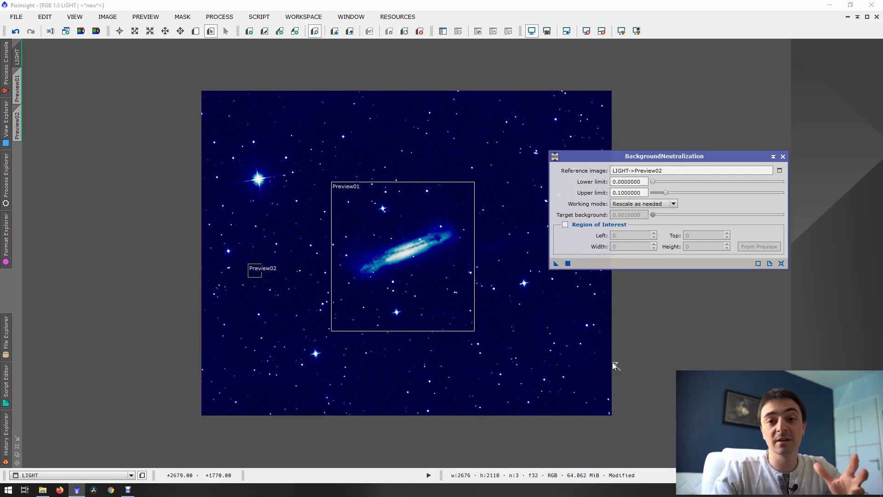
Restore ScreenTransferFunction and auto stretch the LIGHT image with linked RGB channels, and close BackgroundNeutralization.
click(532, 31)
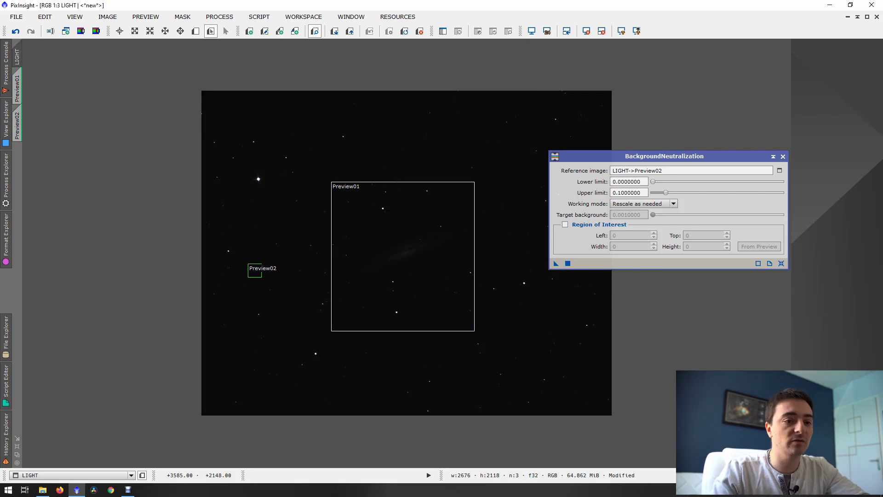
double_click(828, 423)
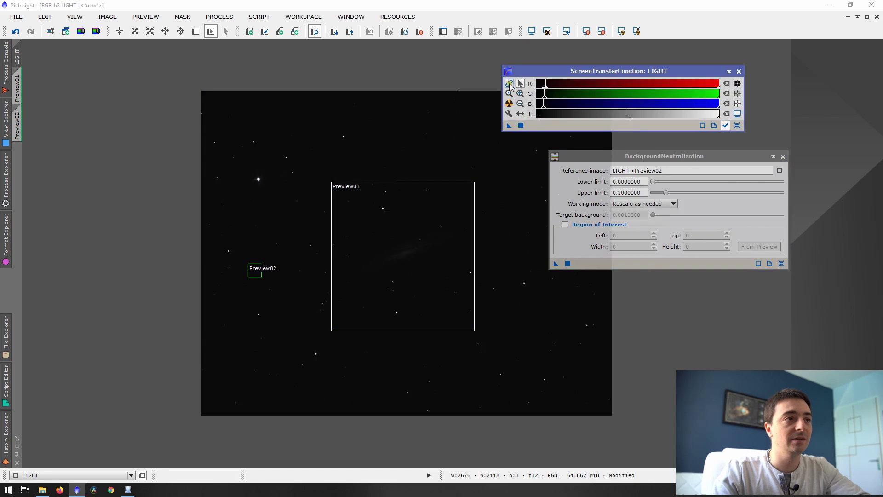
click(510, 103)
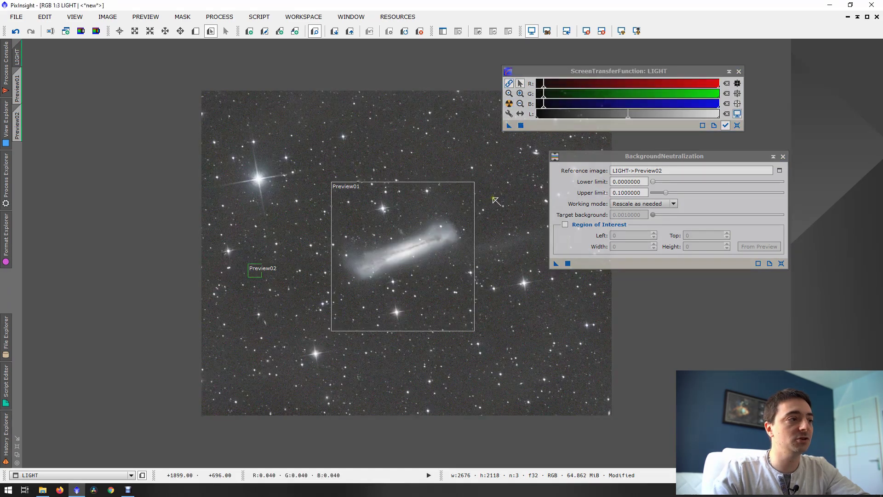
drag(574, 71, 658, 51)
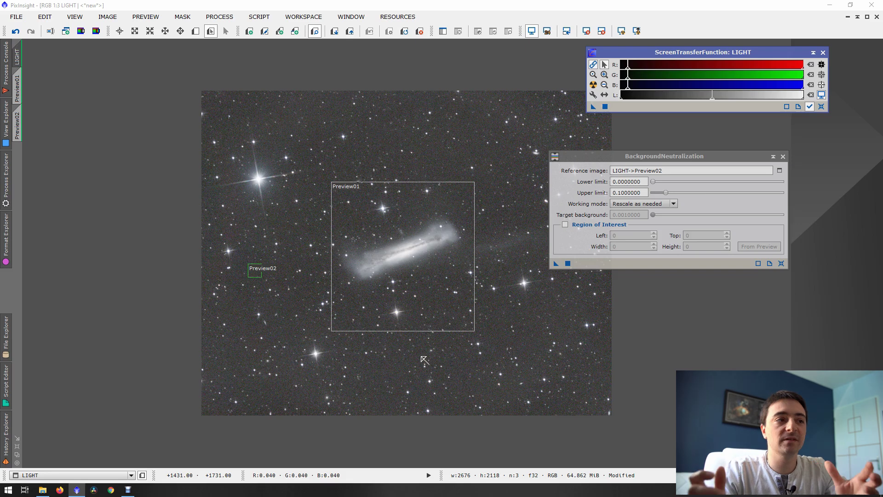
click(783, 157)
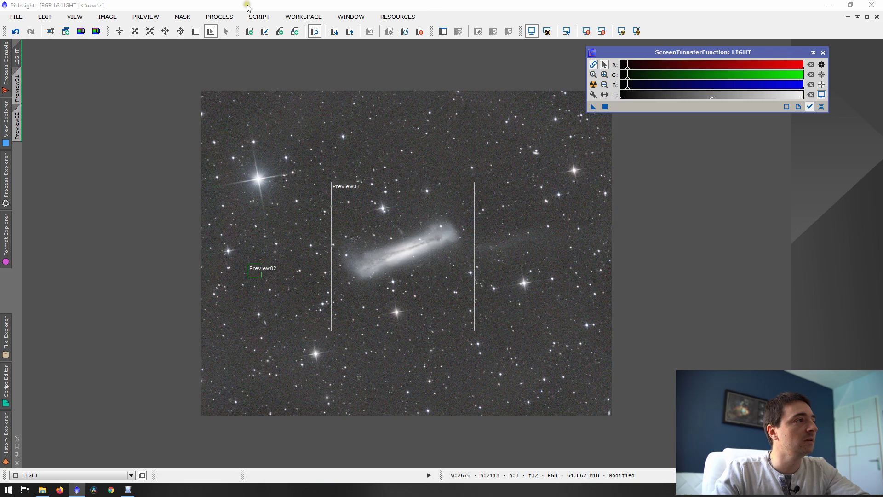
Open ColorCalibration and disable Structure Detection for the white reference.
click(219, 19)
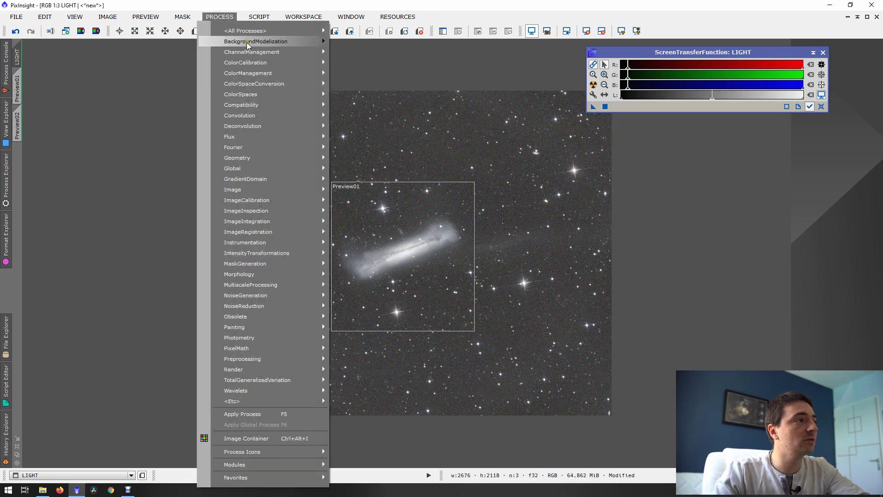
mouse_move(247, 65)
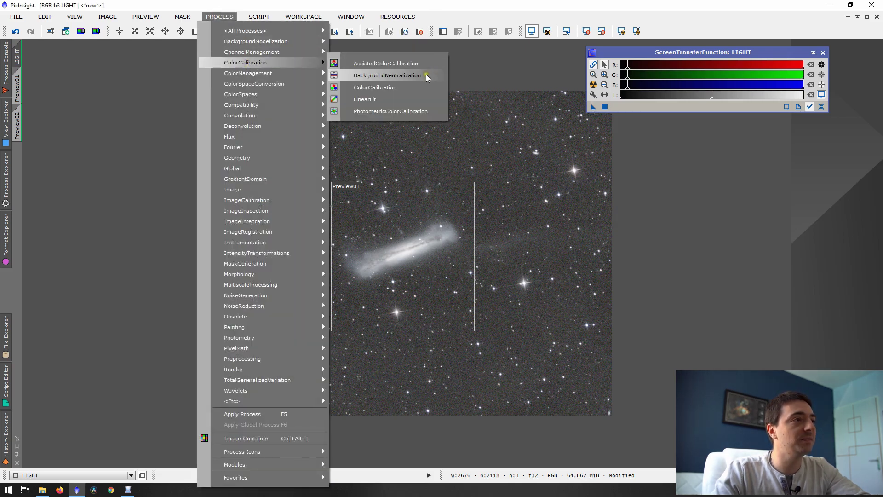
click(391, 89)
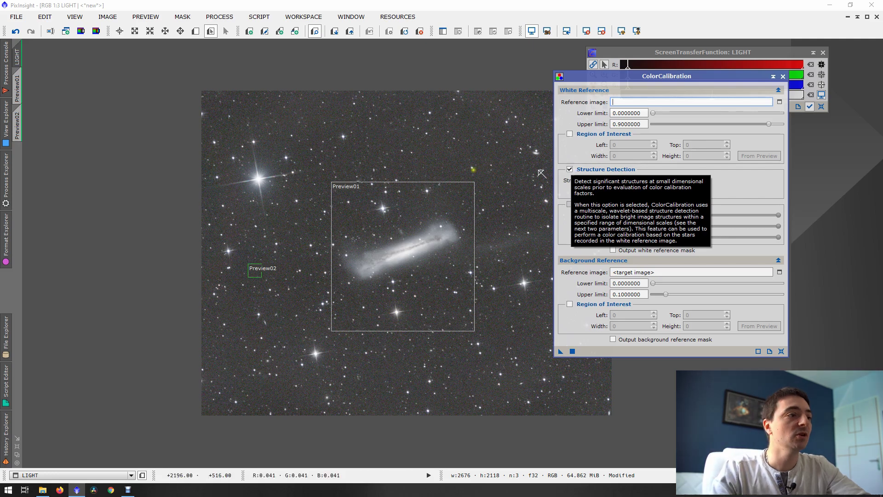
click(570, 168)
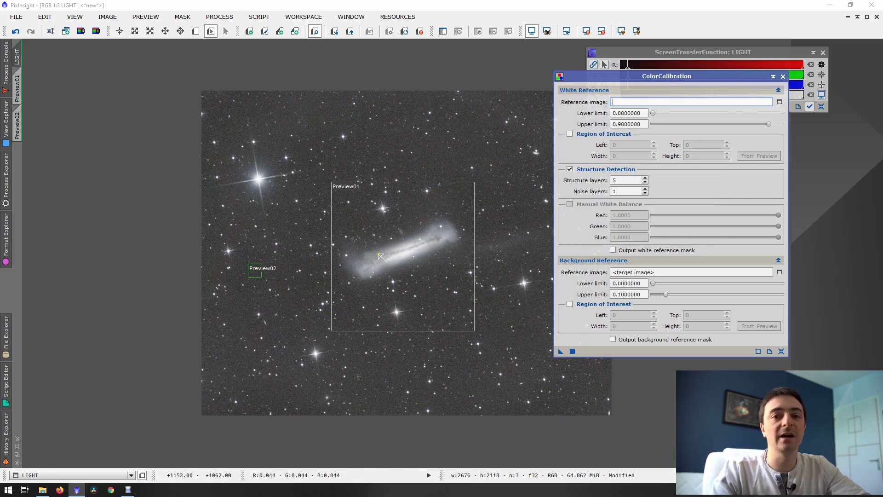
click(570, 170)
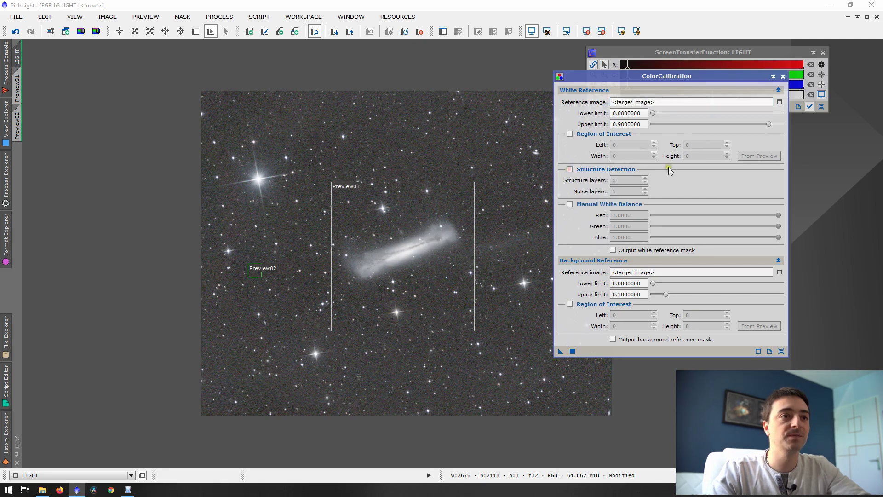
Set LIGHT->Preview01 as ColorCalibration's white reference and LIGHT->Preview02 as its background reference.
click(779, 102)
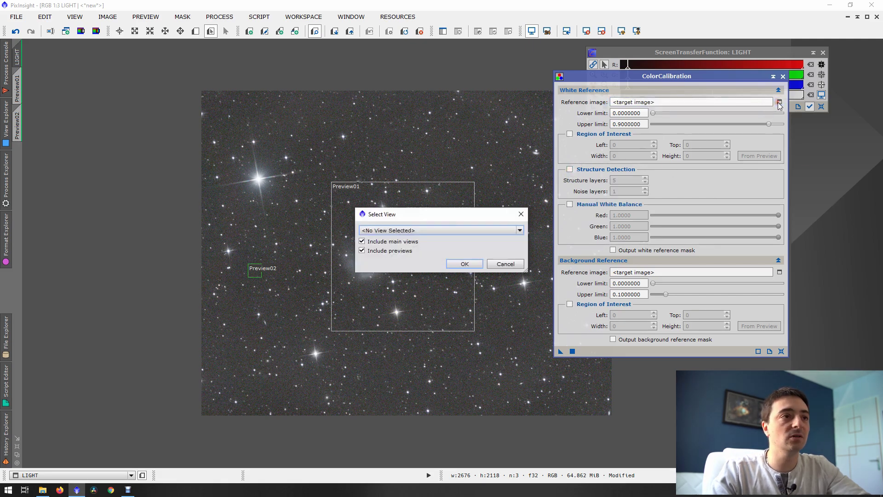
click(416, 230)
click(394, 254)
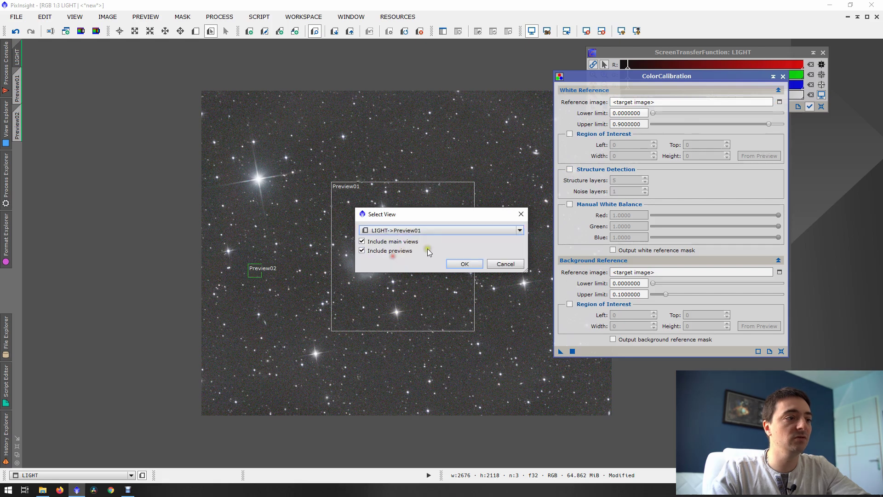
click(457, 264)
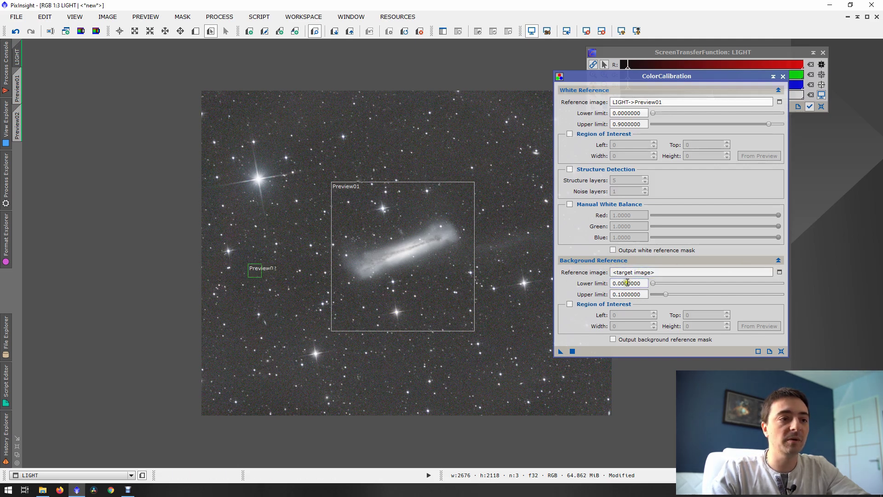
click(779, 272)
click(446, 232)
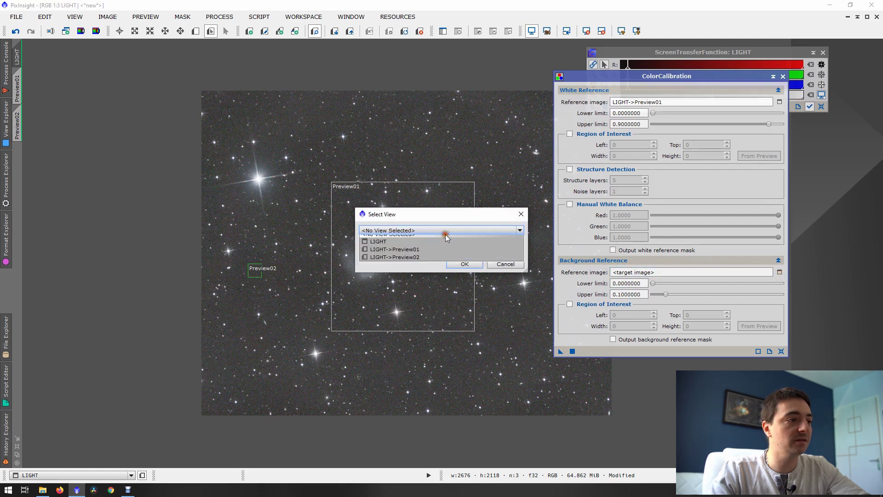
click(417, 257)
click(464, 265)
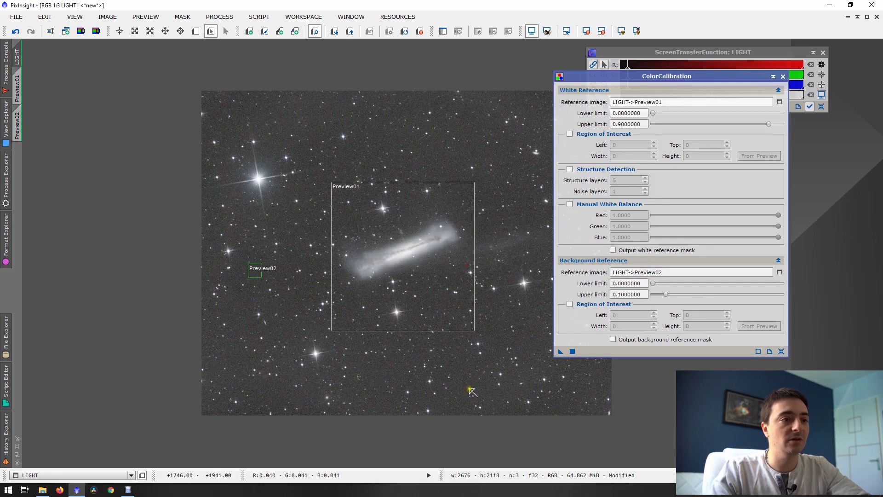
Apply the color calibration to the LIGHT image, close ColorCalibration and auto stretch the display again.
click(572, 351)
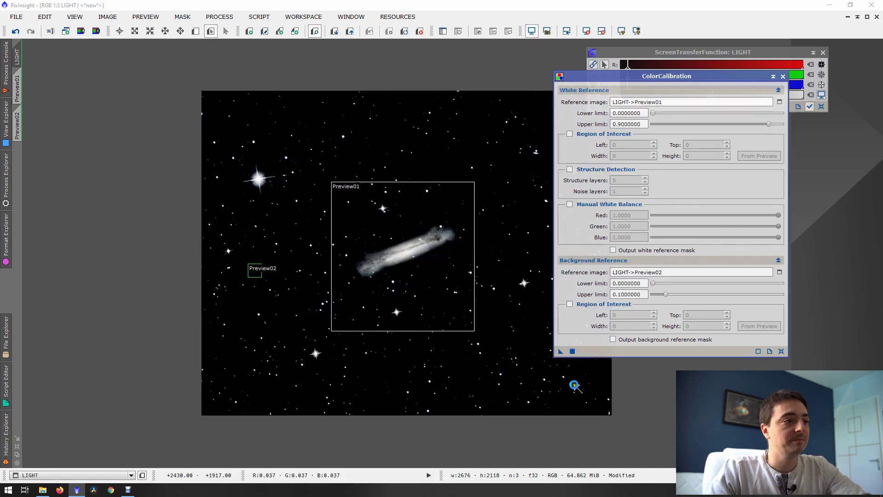
click(783, 76)
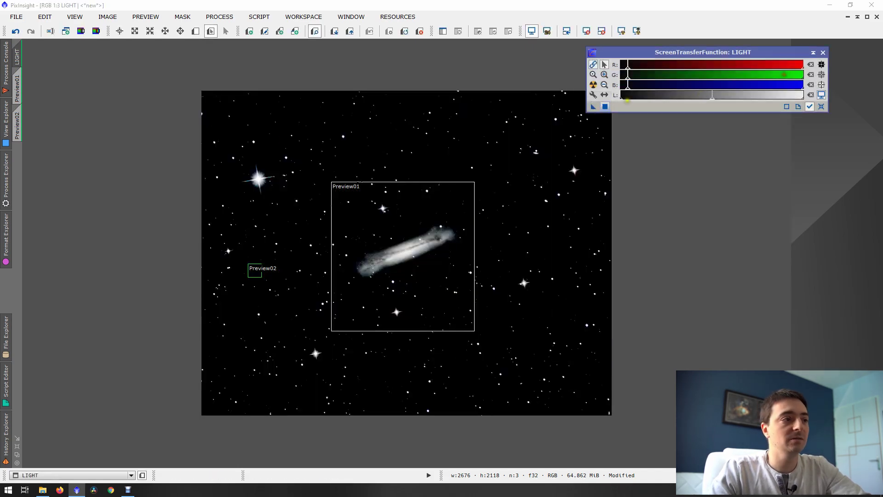
click(594, 85)
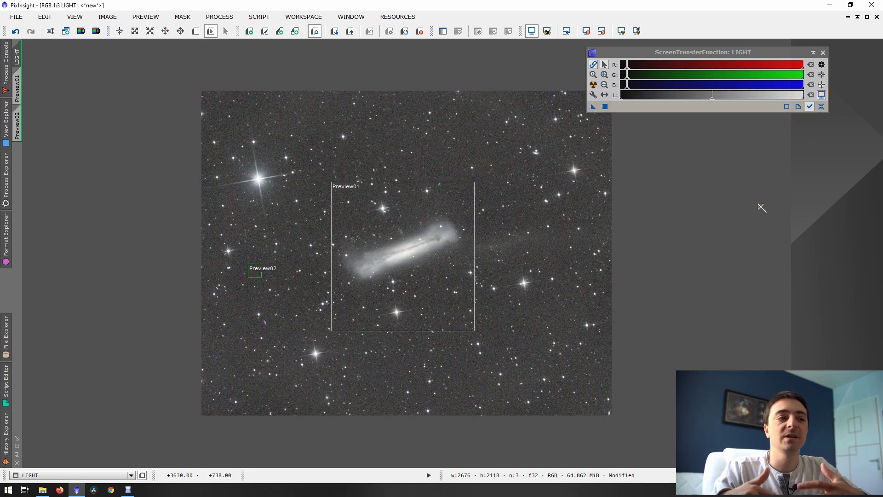
Reset the screen stretch on the LIGHT image to its linear state and open the HistogramTransformation process.
click(820, 106)
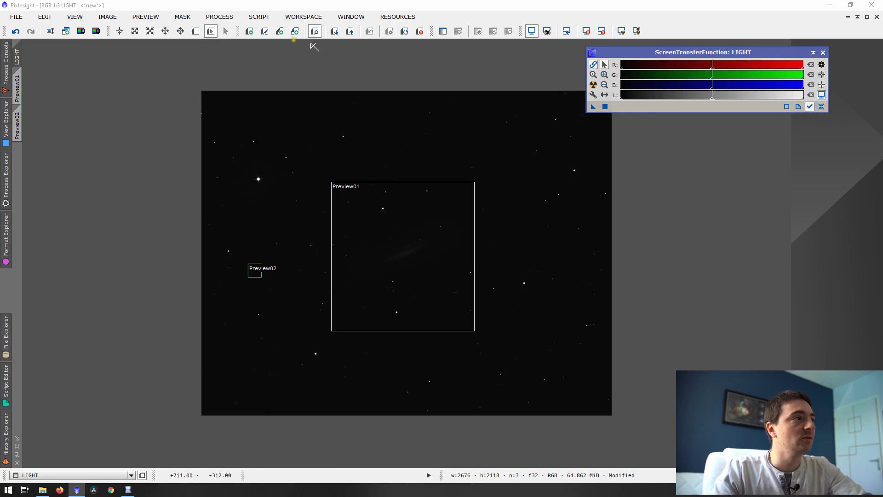
click(219, 17)
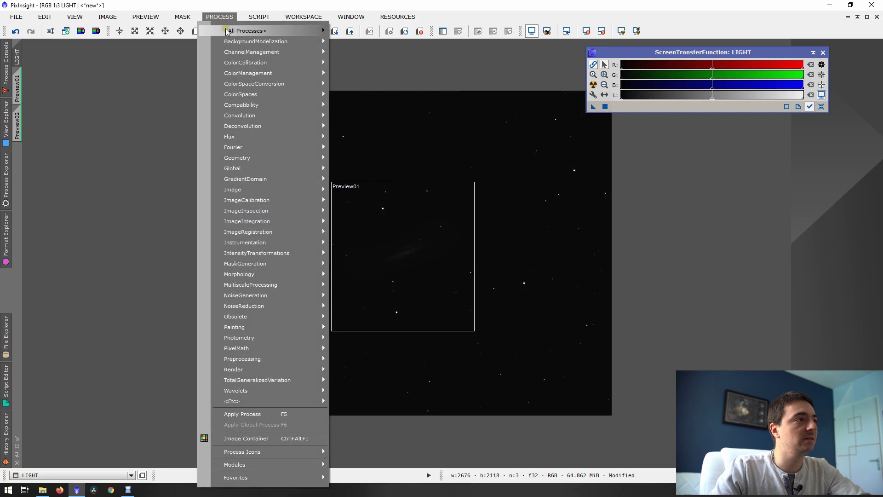
mouse_move(226, 31)
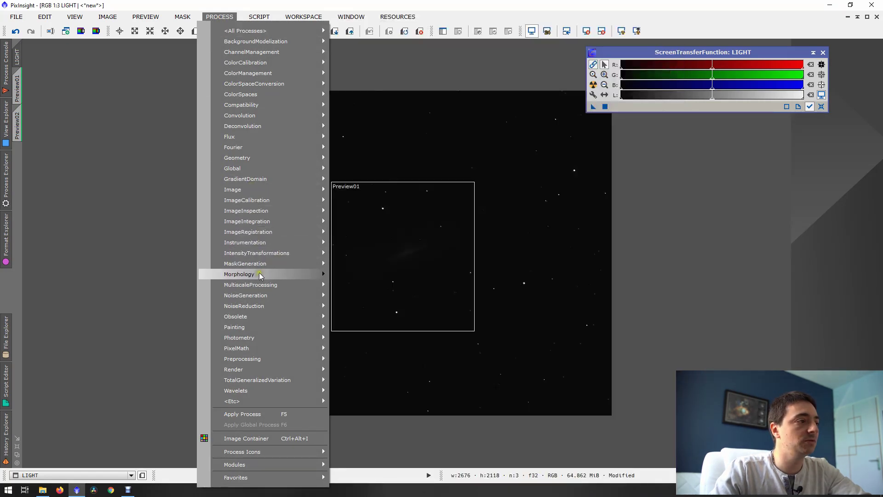
mouse_move(263, 31)
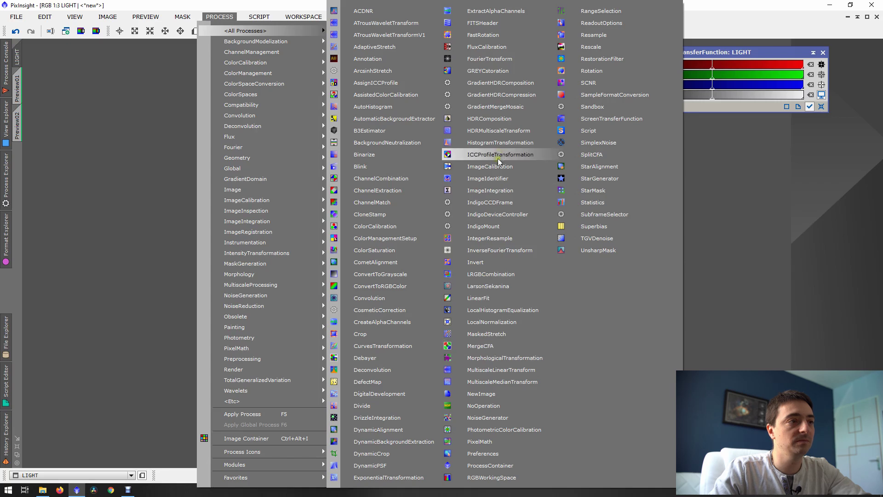
click(501, 143)
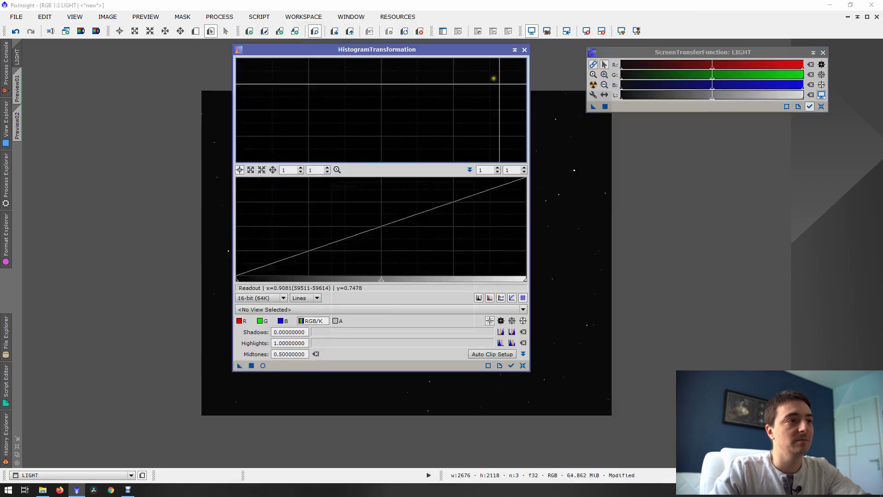
Narrow the HistogramTransformation window, make it track the LIGHT view, move it aside and inspect the histogram peak.
drag(528, 144, 438, 137)
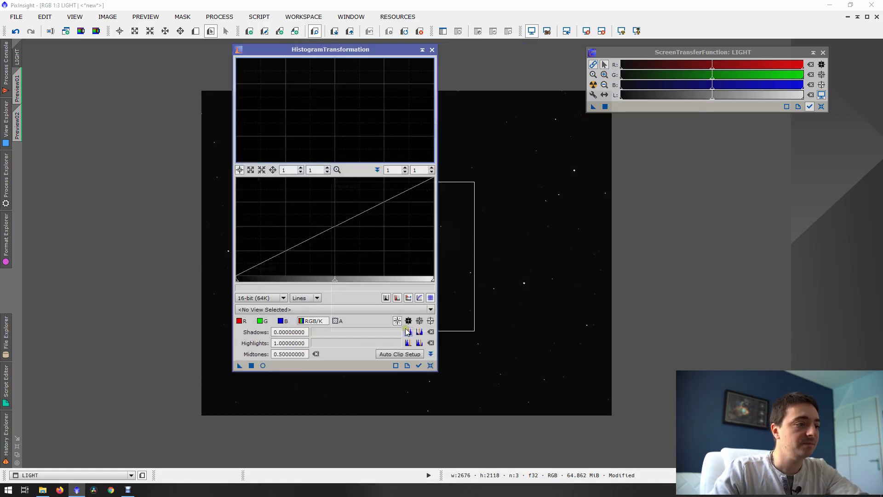
click(419, 366)
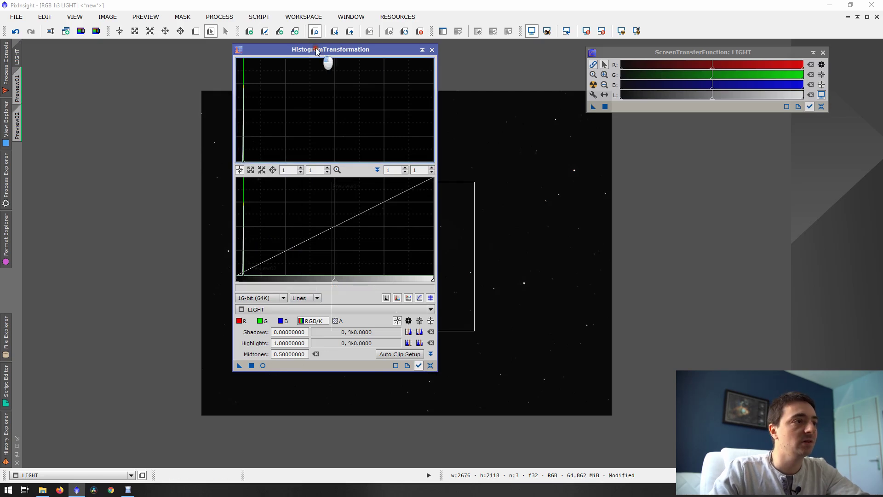
drag(327, 50, 482, 85)
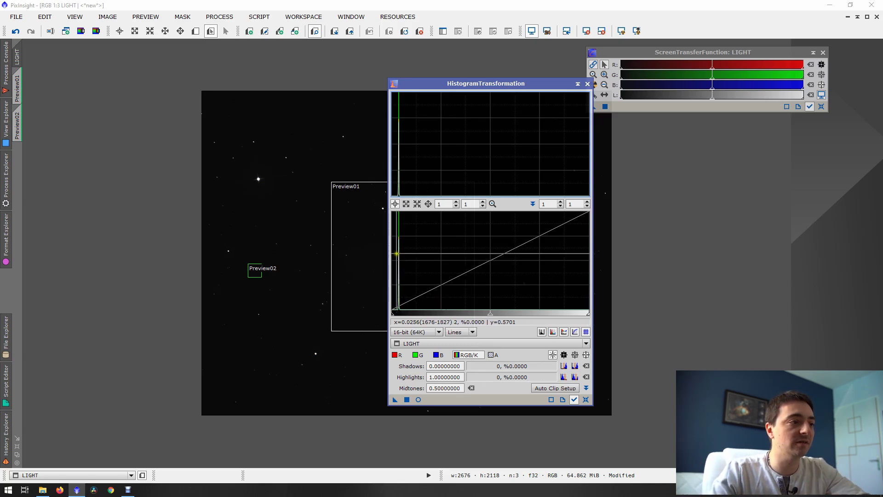
scroll(398, 281, up, 8)
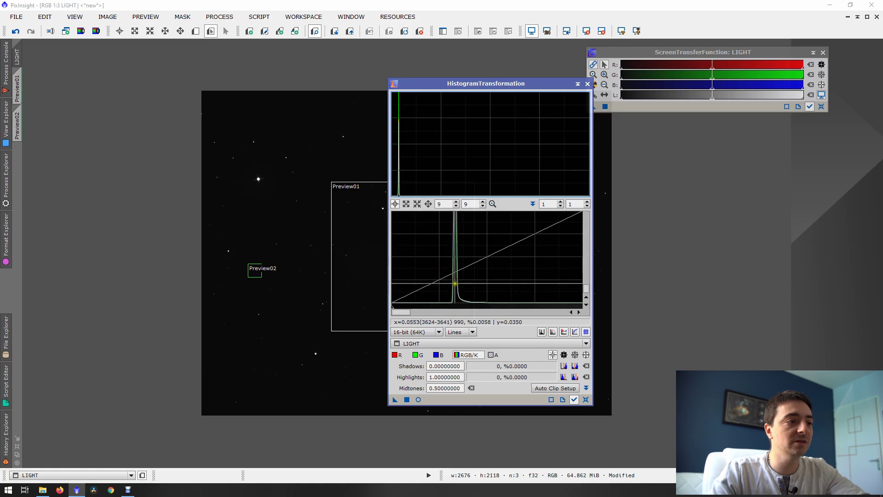
scroll(455, 271, down, 8)
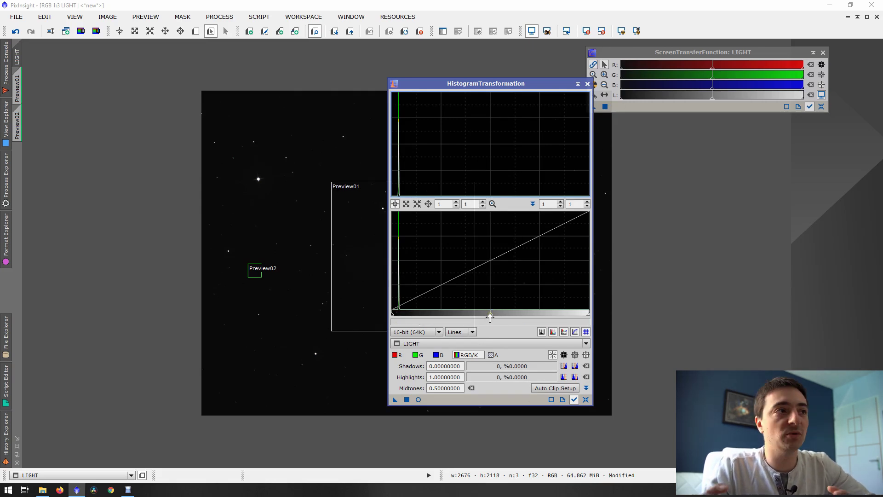
Stretch the LIGHT image with midtones at about 0.081, then reset the HistogramTransformation settings.
drag(490, 316, 451, 317)
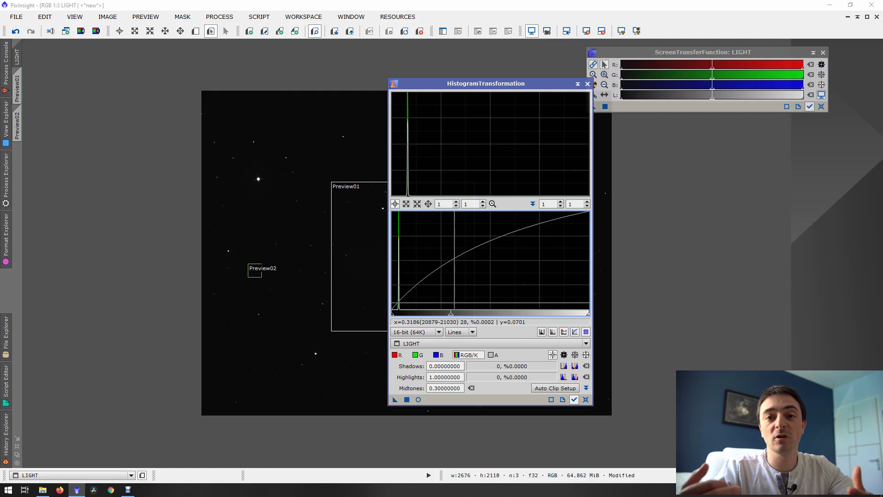
drag(451, 313, 407, 314)
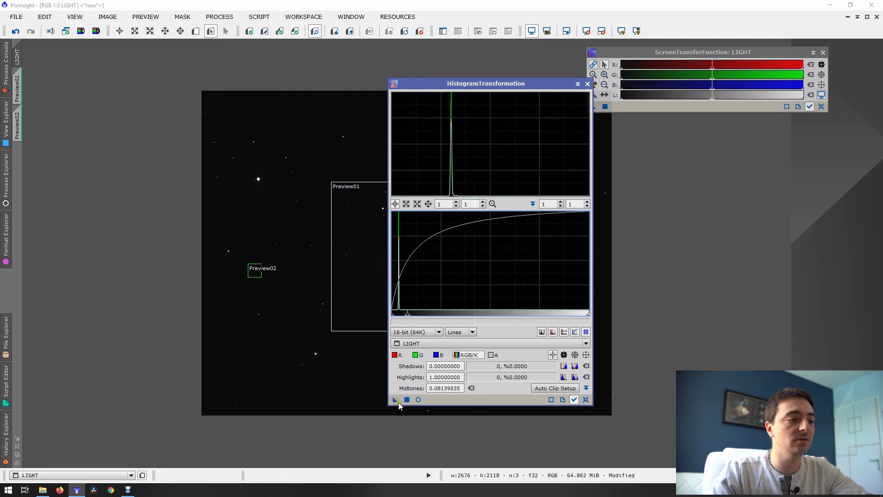
drag(394, 400, 323, 309)
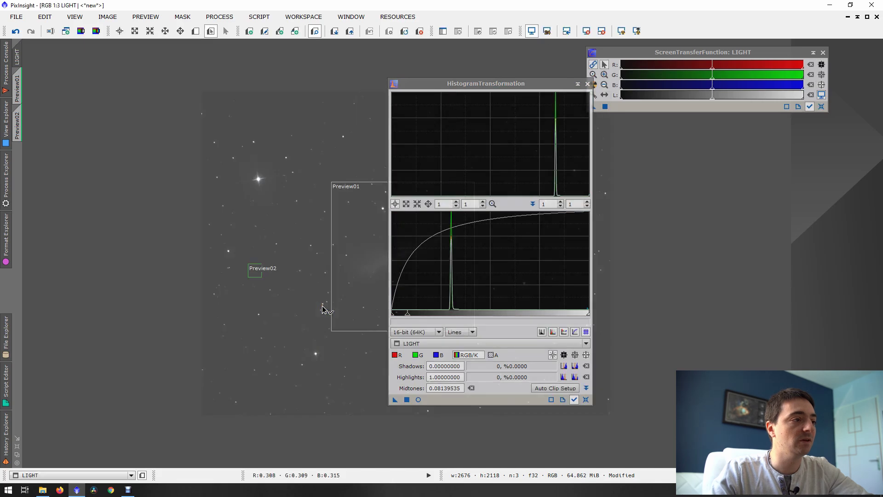
drag(497, 84, 624, 94)
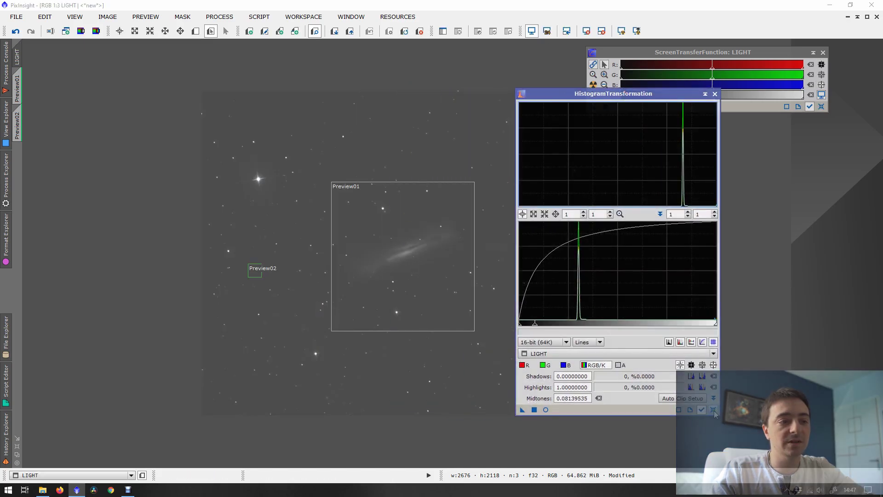
click(714, 410)
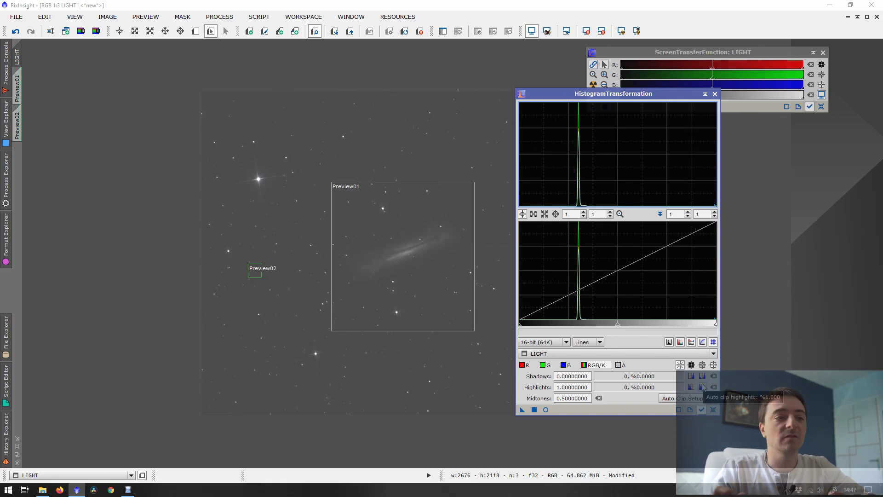
With the real-time preview enabled, apply a shadows clipping of about 0.258 to the LIGHT image and reset the settings.
click(546, 410)
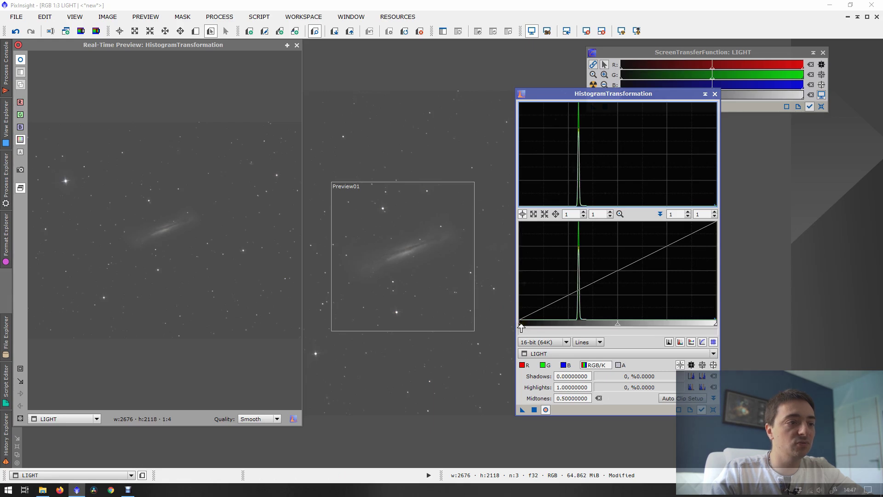
drag(521, 328, 559, 332)
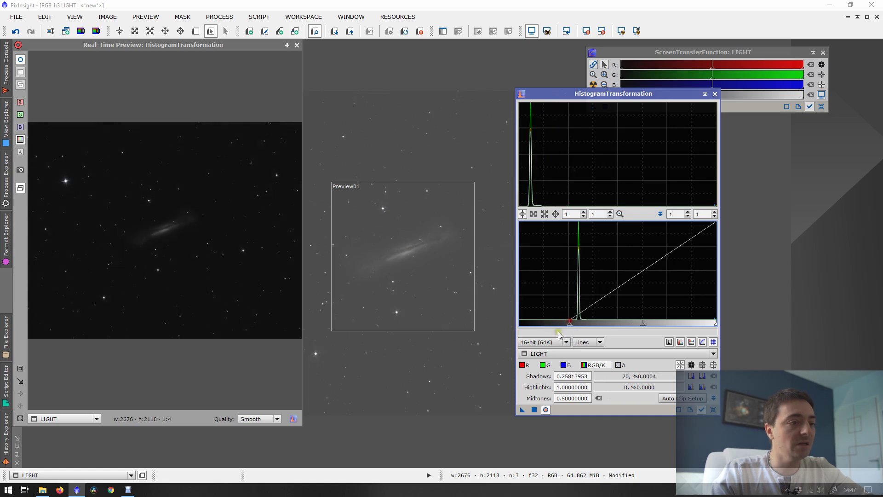
click(534, 409)
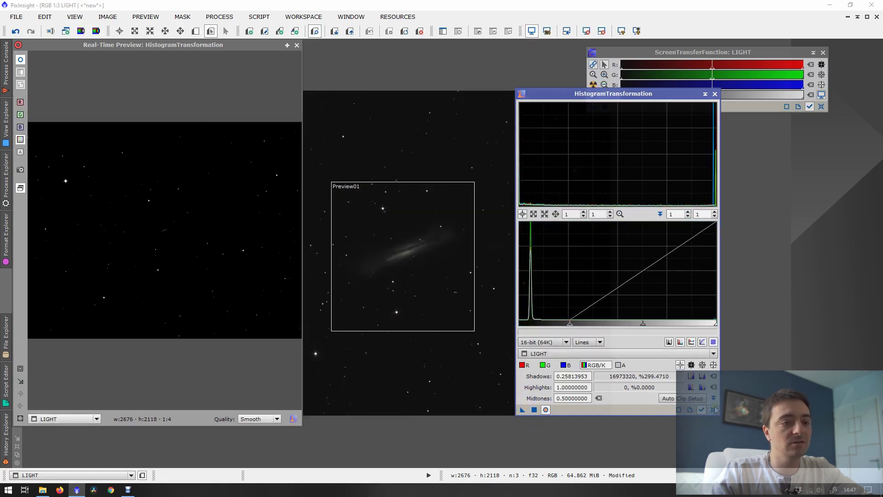
click(713, 410)
Lower the midtones balance well below the centre, apply this second stretch to the LIGHT image and reset the settings.
drag(618, 324, 551, 328)
drag(522, 409, 534, 409)
click(534, 410)
click(714, 410)
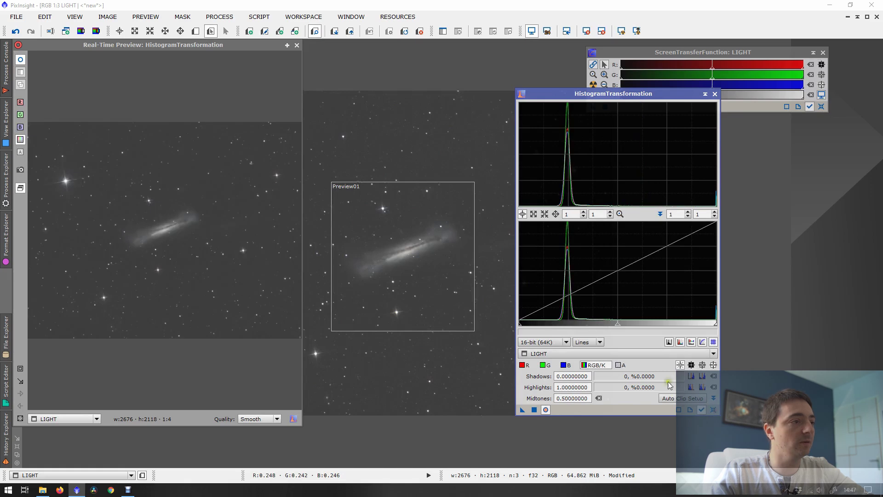
Clip the shadows at about 0.172 just before the histogram peak, apply it to the LIGHT image and reset the settings.
drag(522, 328, 564, 326)
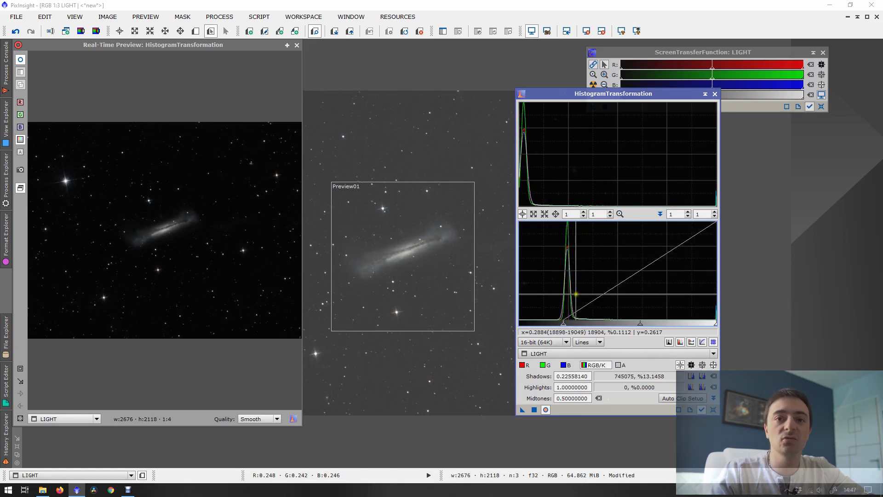
drag(564, 325, 553, 328)
click(534, 409)
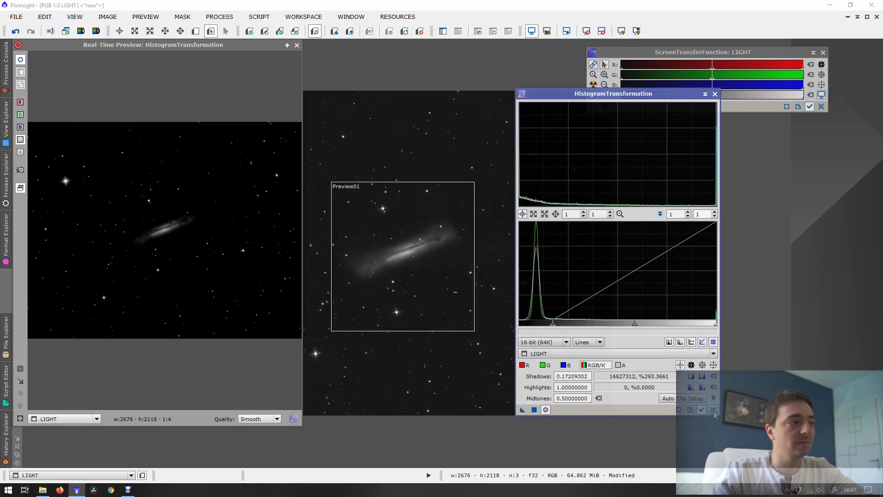
click(713, 410)
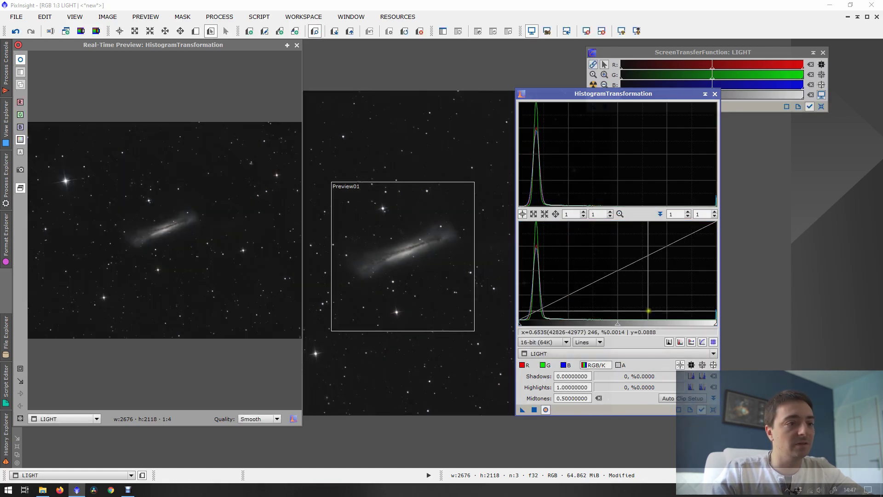
Apply a gentle stretch with midtones at about 0.340 to the LIGHT image and reset the settings.
drag(614, 328, 587, 328)
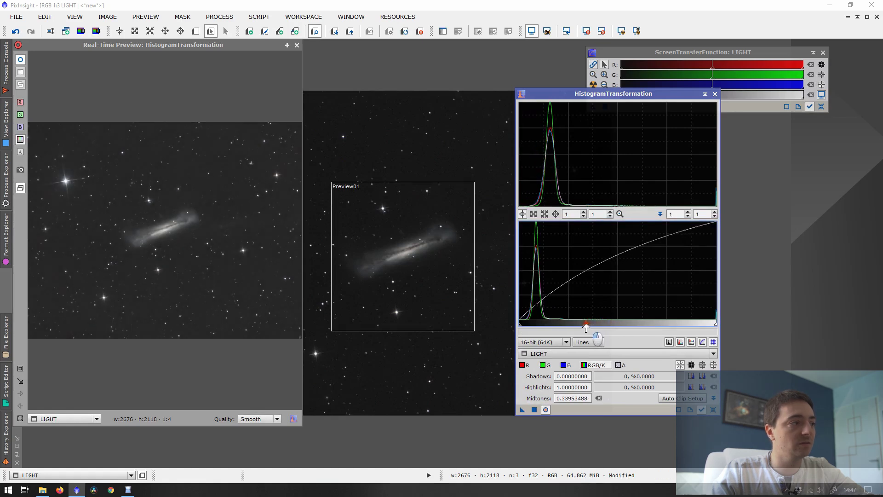
click(534, 409)
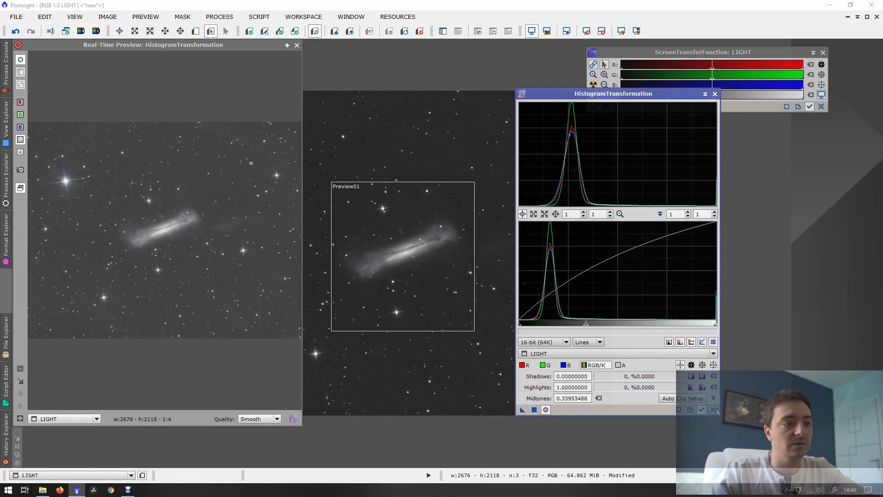
click(713, 409)
Apply a final shadows clipping of about 0.051 to the LIGHT image, then close the real-time preview and HistogramTransformation.
drag(525, 328, 529, 327)
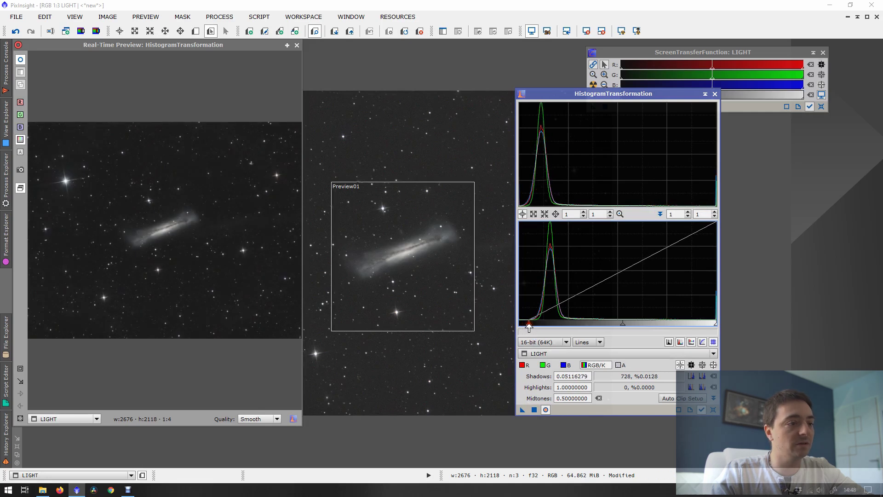
click(534, 409)
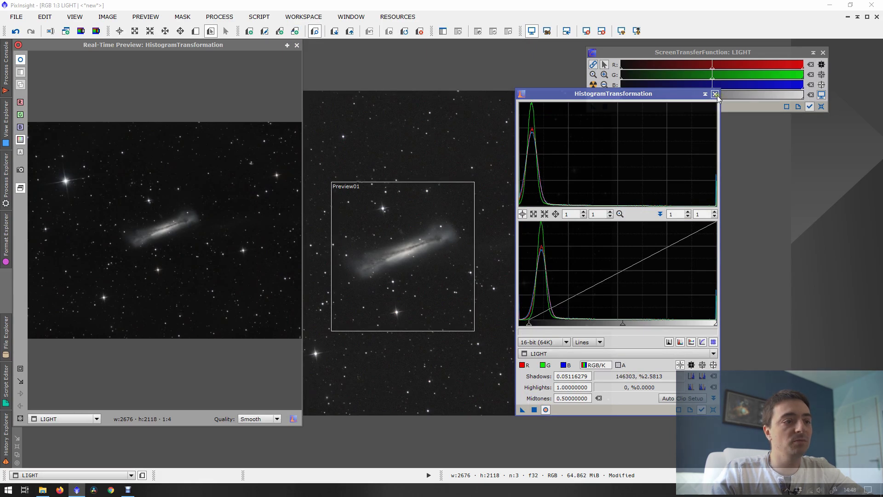
click(546, 409)
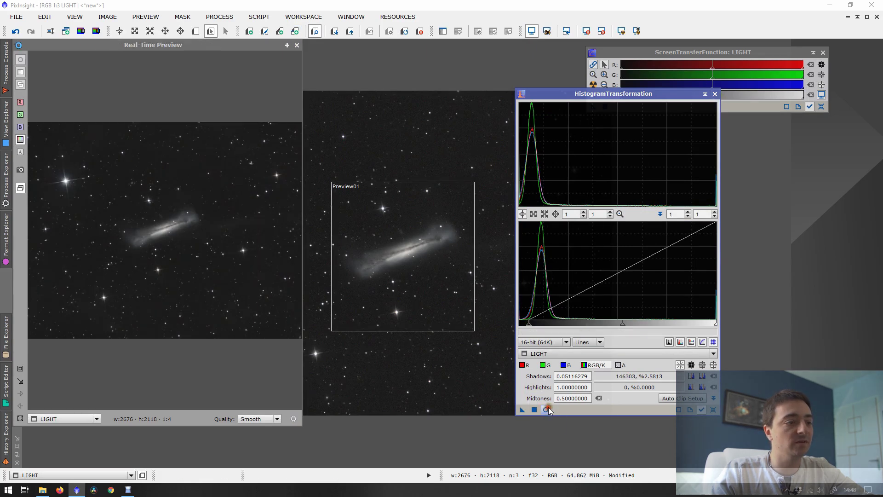
click(296, 45)
click(716, 94)
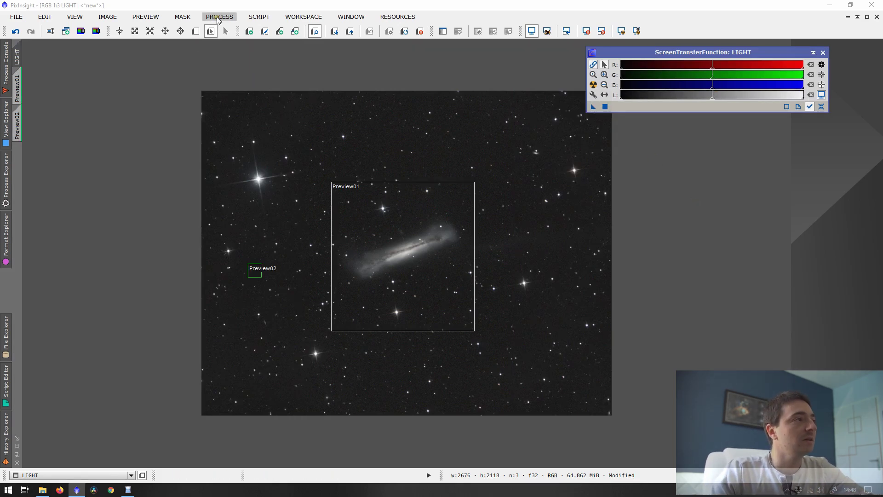
Open the CurvesTransformation process and place its window clear of the galaxy in the LIGHT image.
click(219, 17)
mouse_move(225, 30)
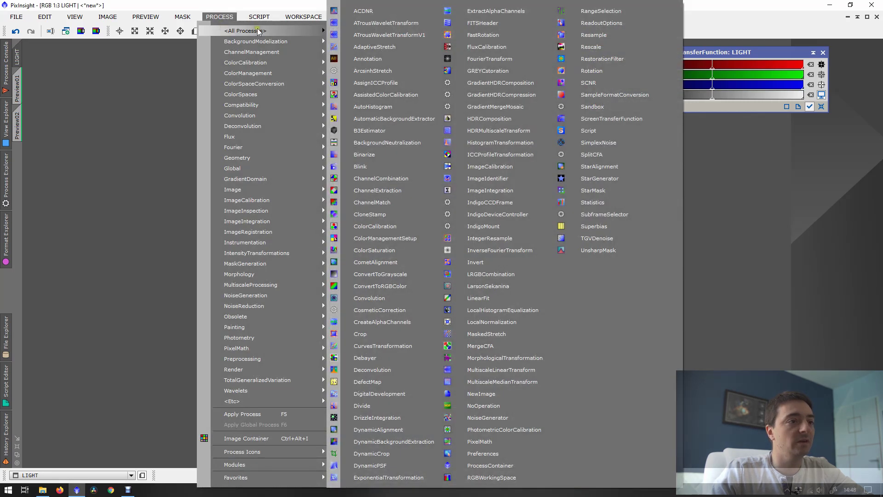
click(366, 346)
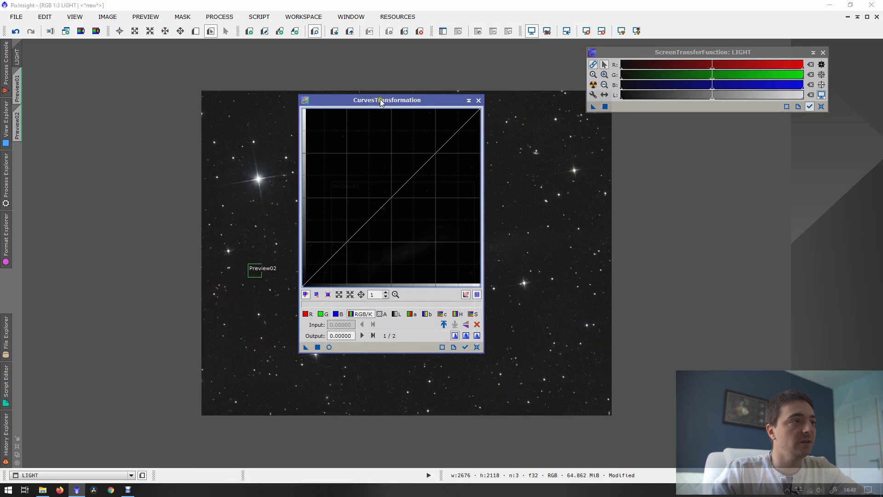
drag(381, 101, 582, 142)
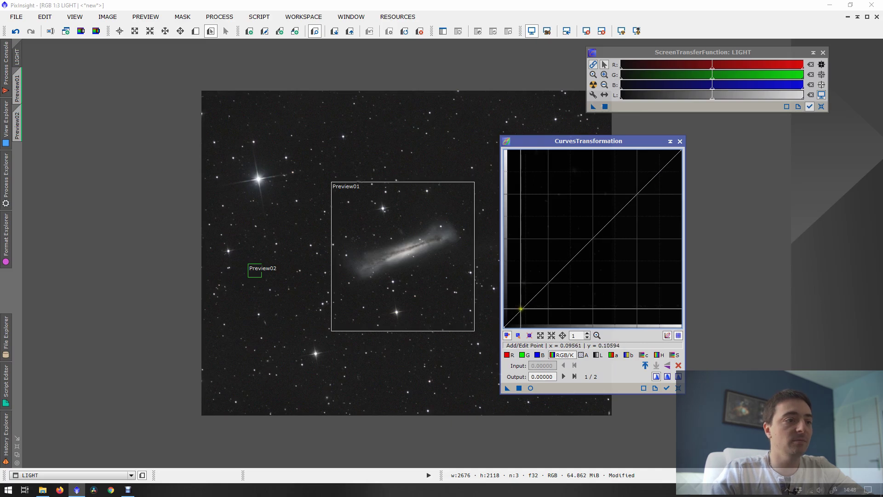
Try an S-curve on the RGB/K channel with points at about 0.093/0.052 and 0.669/0.669.
click(521, 309)
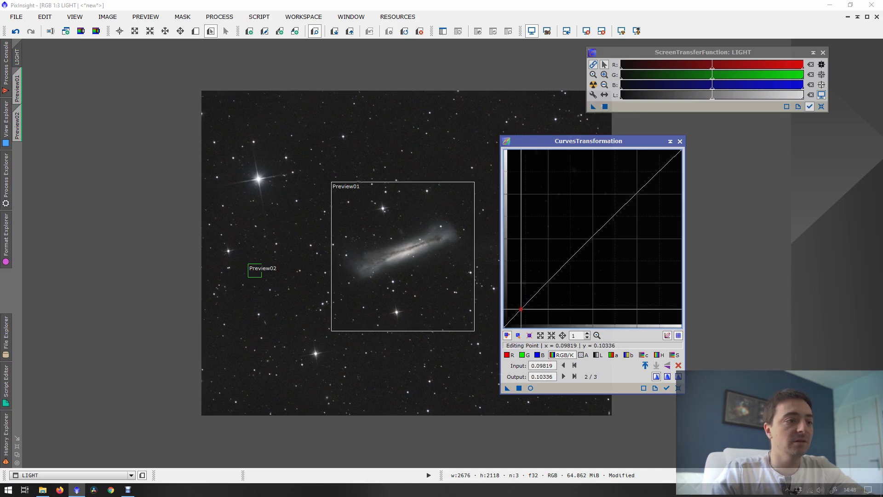
mouse_move(520, 309)
mouse_down()
mouse_move(520, 293)
mouse_move(519, 318)
mouse_up()
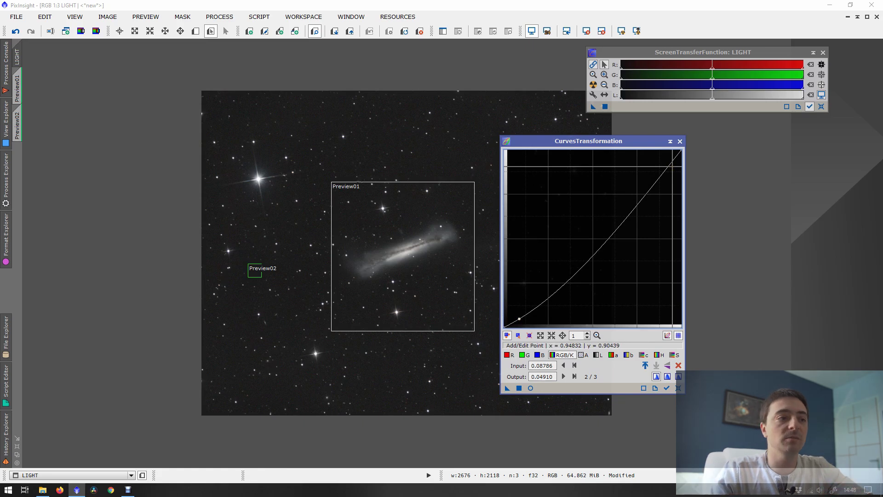
drag(519, 318, 520, 318)
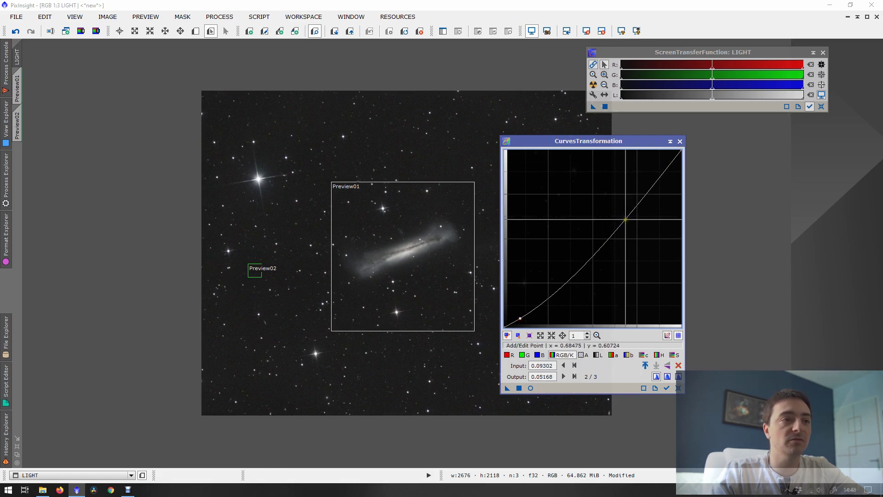
click(626, 216)
drag(626, 217, 623, 208)
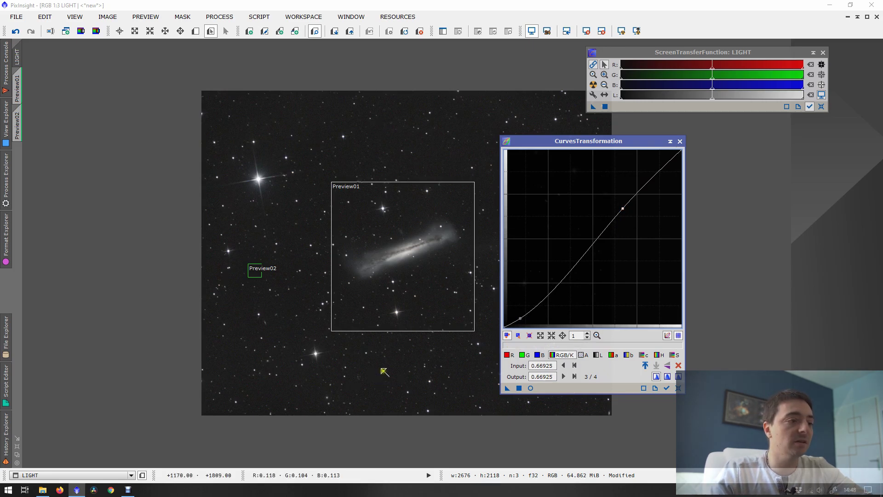
Start the real-time preview, reset the RGB/K curve, and add a midpoint anchor and a shadow point at about 0.085/0.072.
click(531, 389)
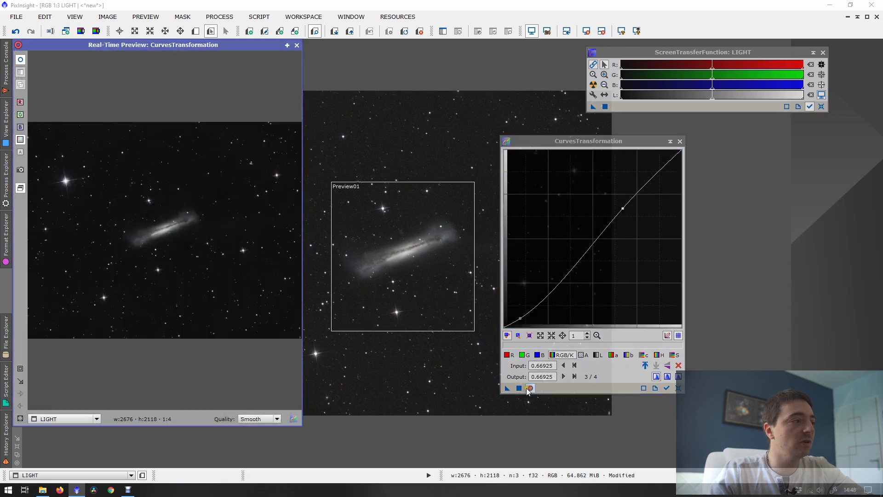
click(678, 388)
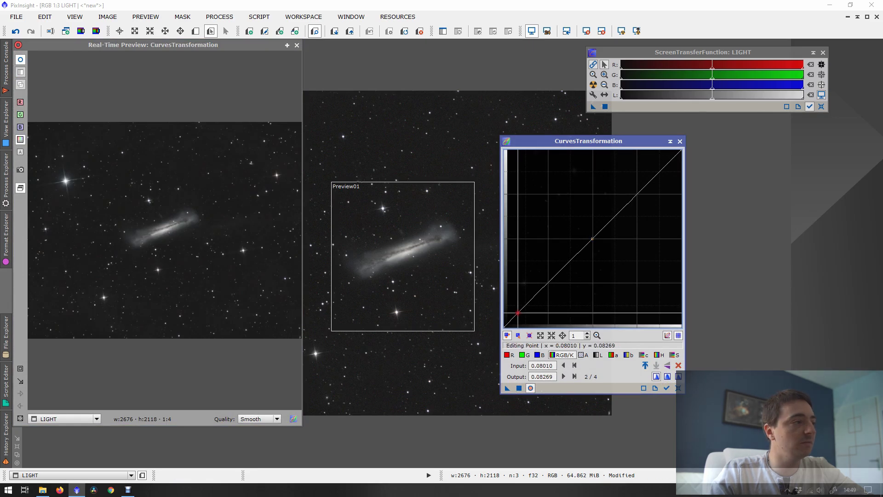
drag(517, 313, 519, 314)
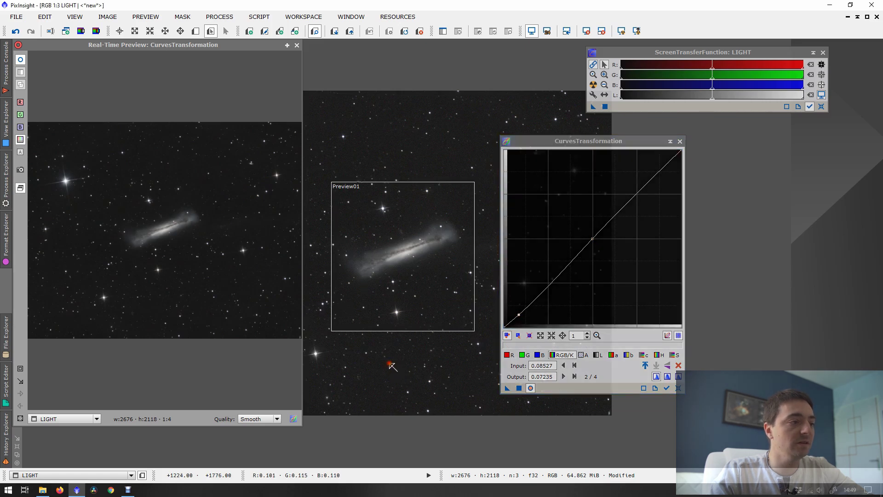
mouse_move(242, 297)
mouse_down()
mouse_move(239, 281)
mouse_move(220, 277)
mouse_up()
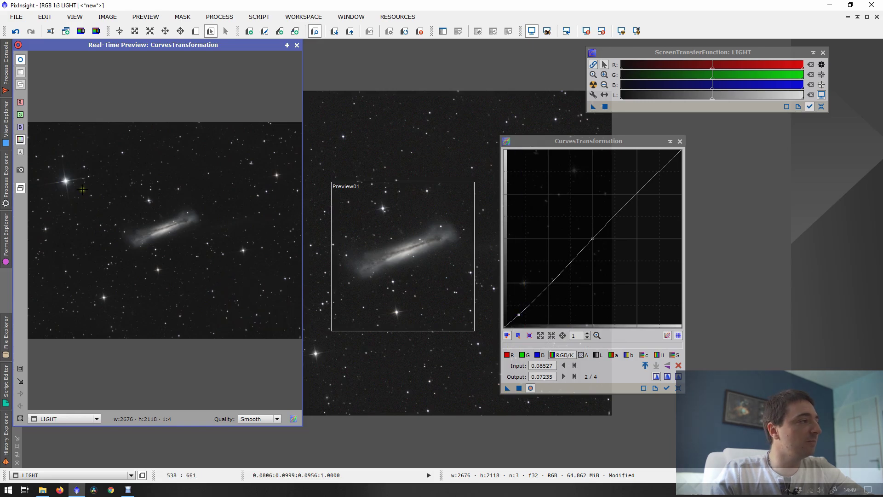
drag(66, 181, 67, 180)
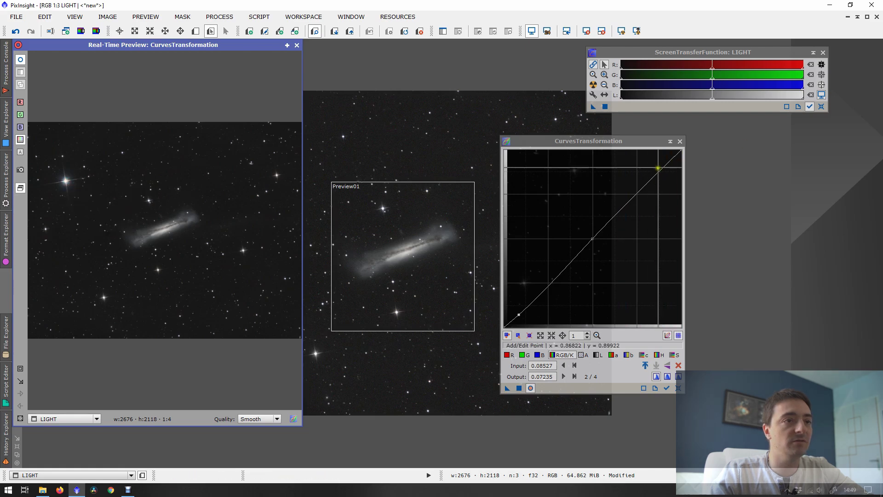
Try a highlight point at about 0.876/0.935 on the RGB/K curve and remove it again.
click(660, 165)
drag(660, 165, 659, 161)
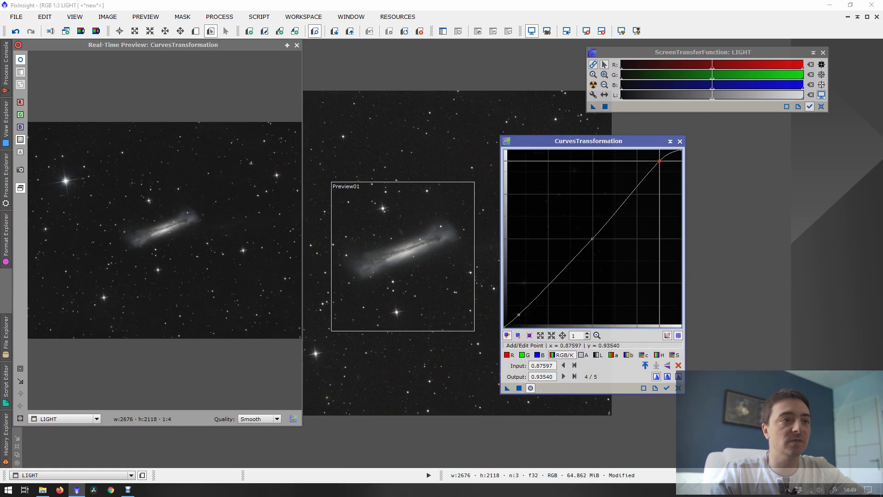
ctrl+click(659, 161)
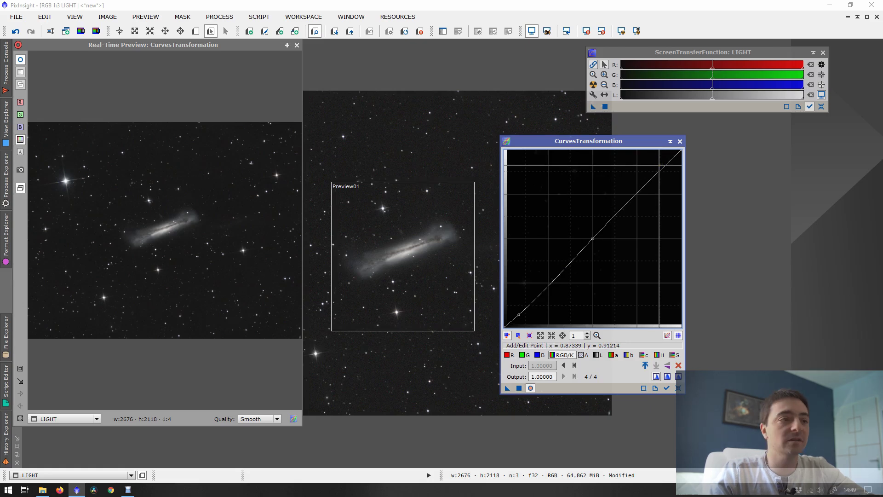
Lower the curve's shadow point to about 0.083/0.065, apply it to the LIGHT image, and close the preview and CurvesTransformation.
click(518, 315)
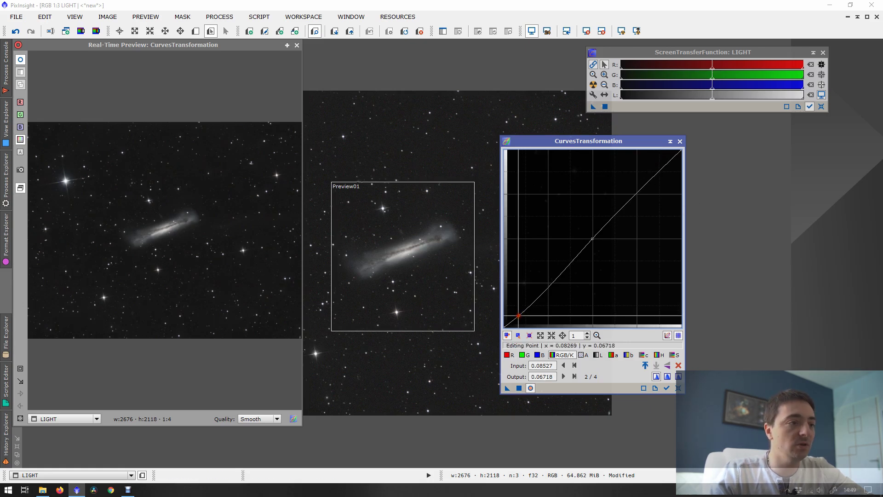
drag(518, 316, 518, 316)
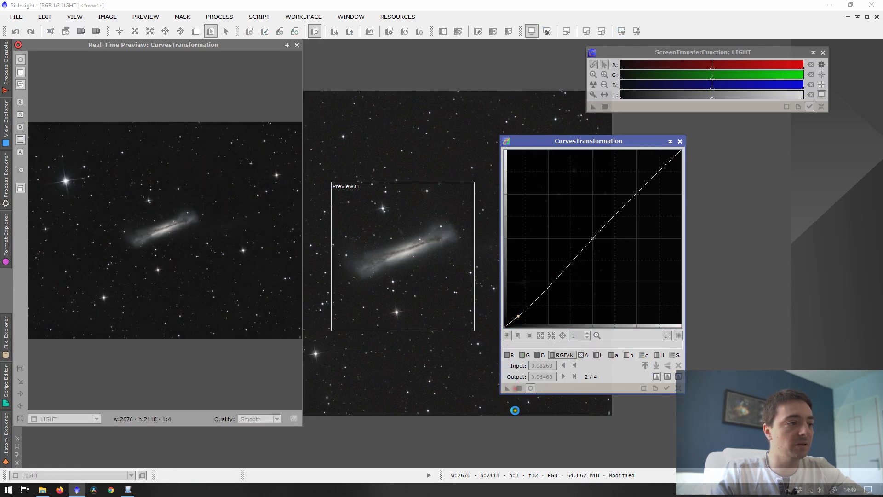
click(296, 46)
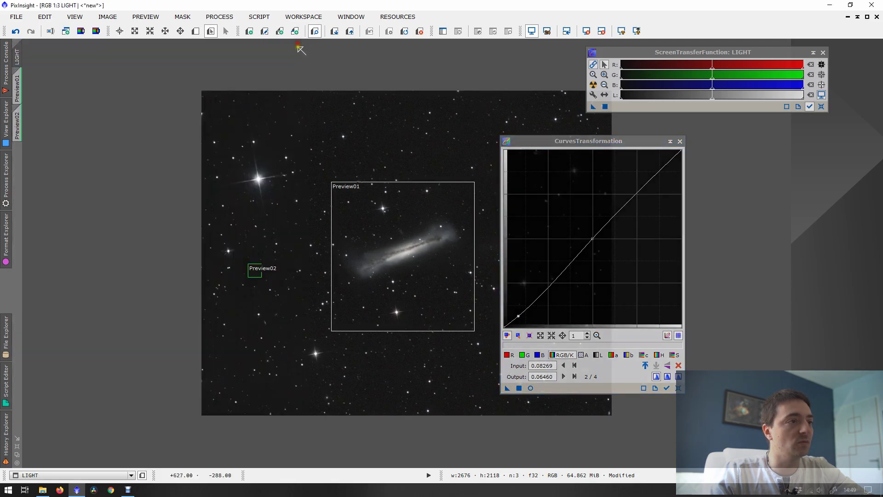
click(679, 142)
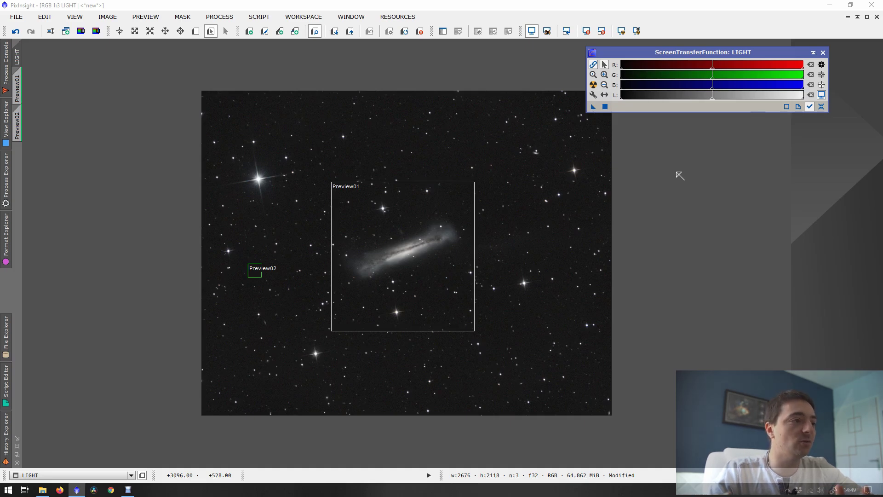
Open the ColorSaturation process and set the hue shift to 0.390.
click(225, 18)
mouse_move(235, 30)
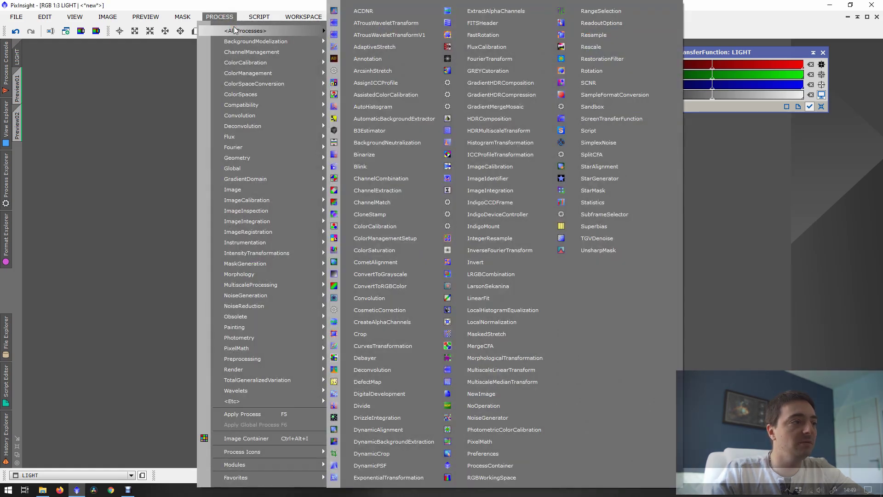
click(375, 250)
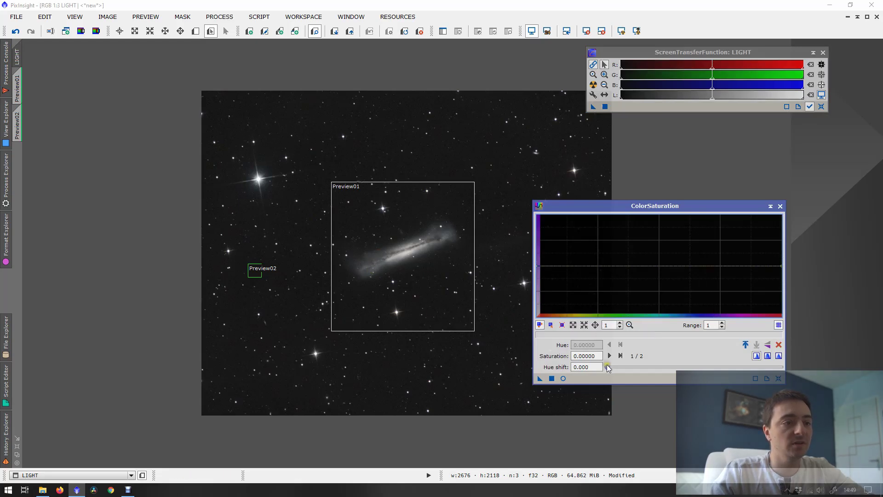
drag(607, 367, 675, 367)
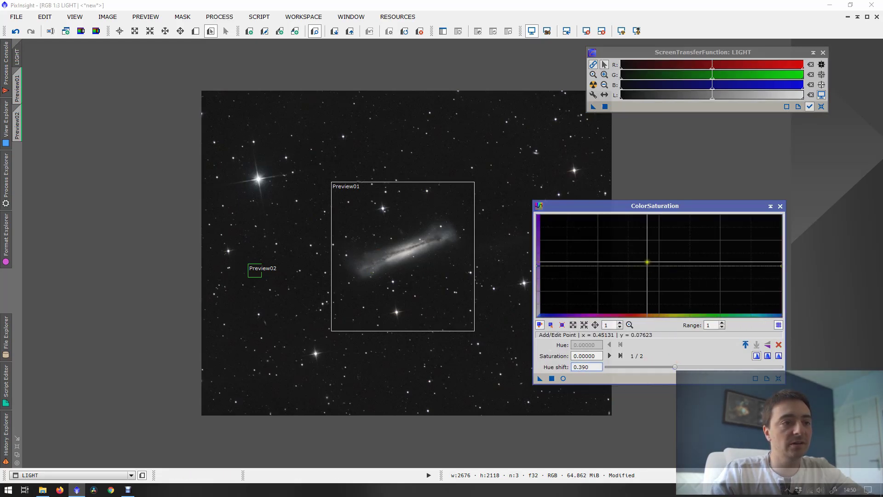
Try a narrow saturation peak at a hue of about 0.36, with neighbouring hues held near zero, and reset the curve.
click(644, 241)
drag(646, 237, 626, 244)
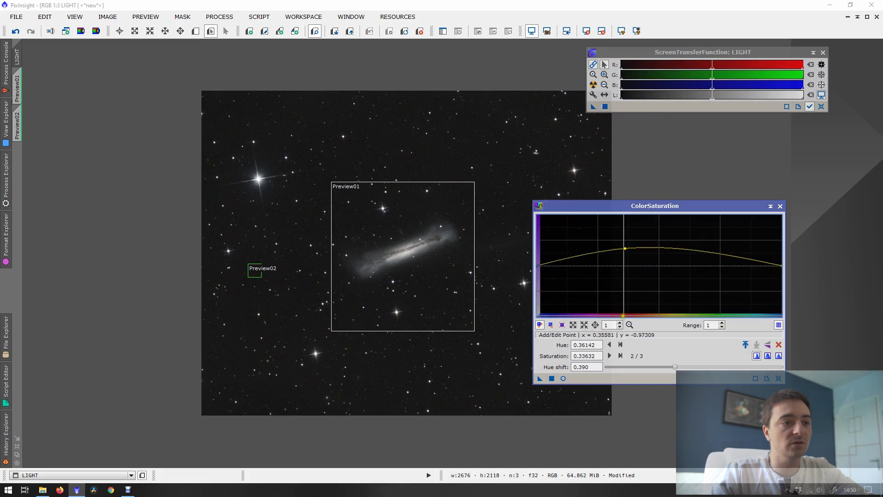
drag(625, 248, 649, 265)
drag(715, 280, 715, 267)
drag(606, 236, 574, 265)
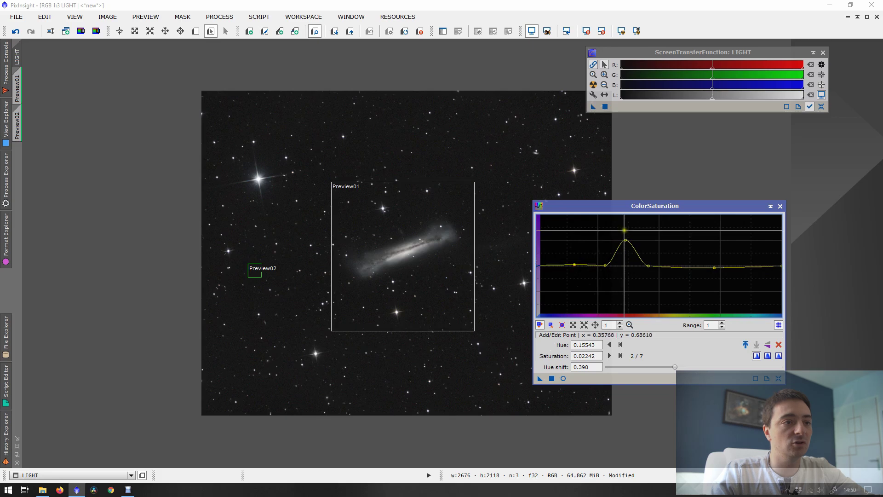
click(779, 344)
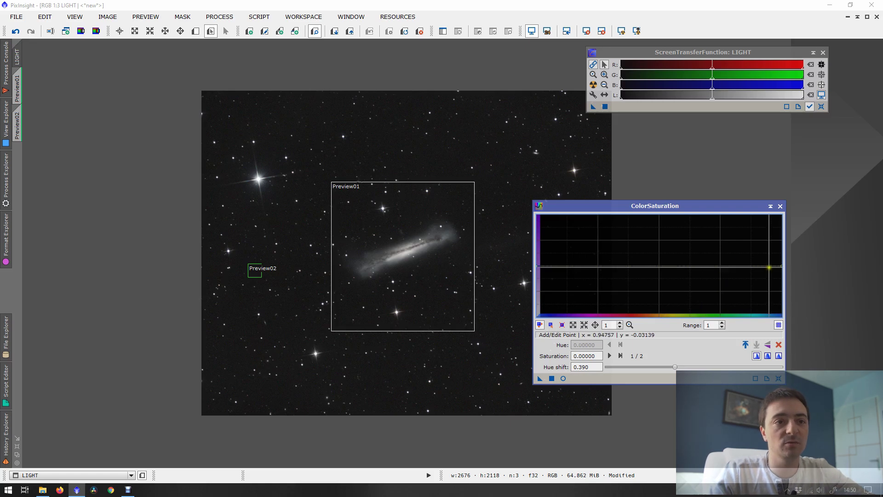
Raise the saturation evenly across all hues to about 0.507, apply it twice to the LIGHT image, and close ColorSaturation.
drag(781, 266, 781, 240)
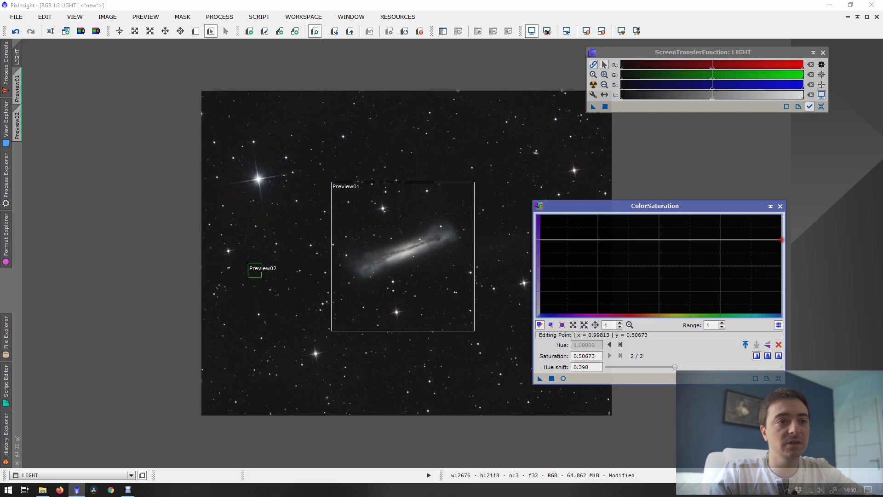
click(551, 378)
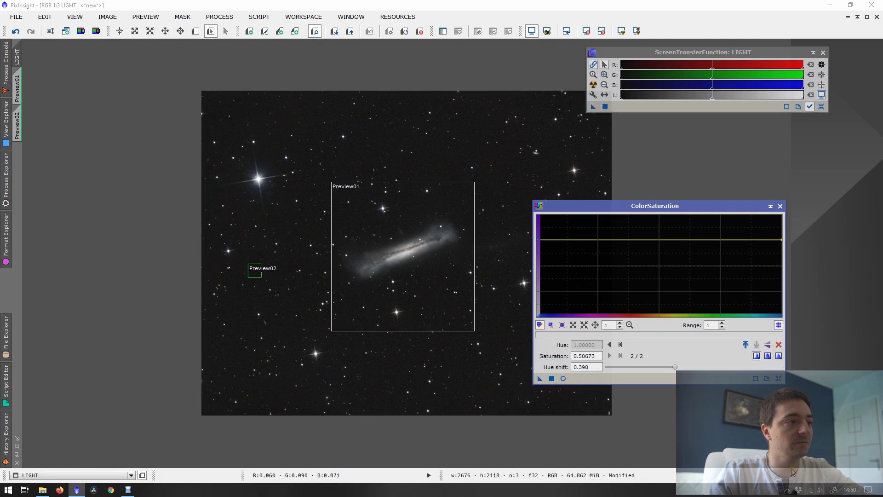
click(551, 378)
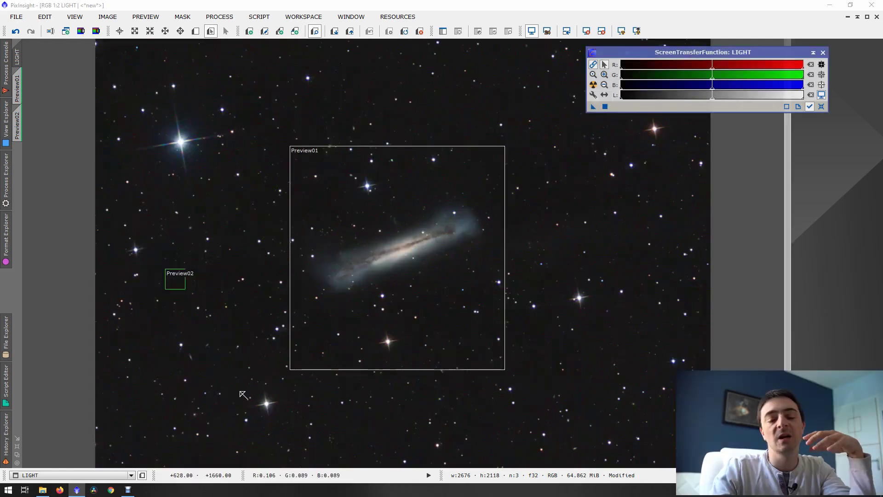
click(780, 206)
Inspect the galaxy's color up close, and open CurvesTransformation on the saturation channel with its real-time preview.
key(ctrl+plus)
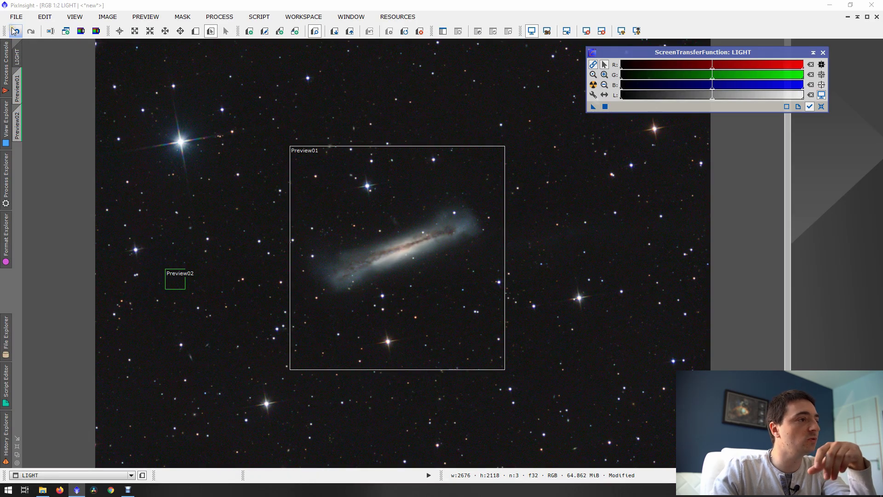
key(ctrl+plus)
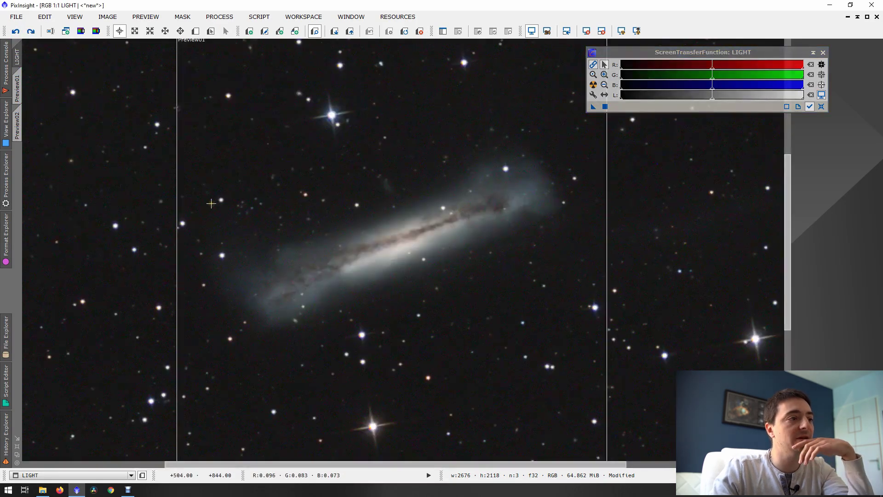
key(ctrl+minus)
key(ctrl+minus)
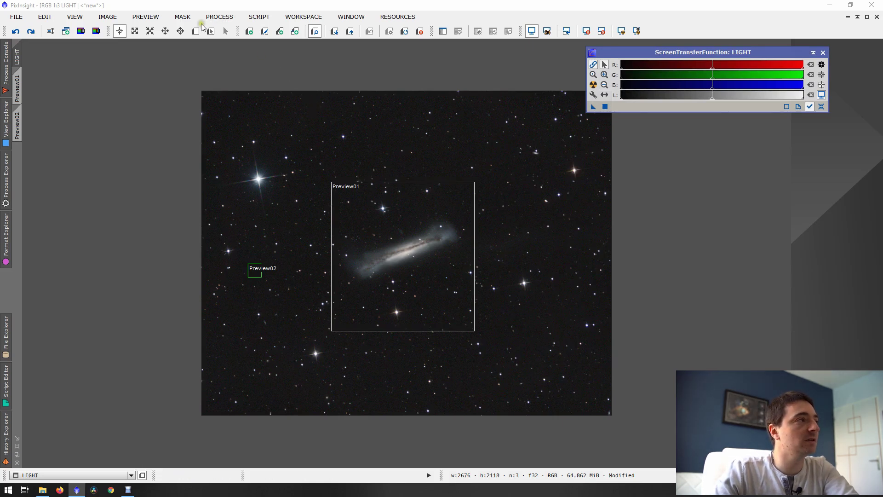
click(219, 17)
mouse_move(318, 30)
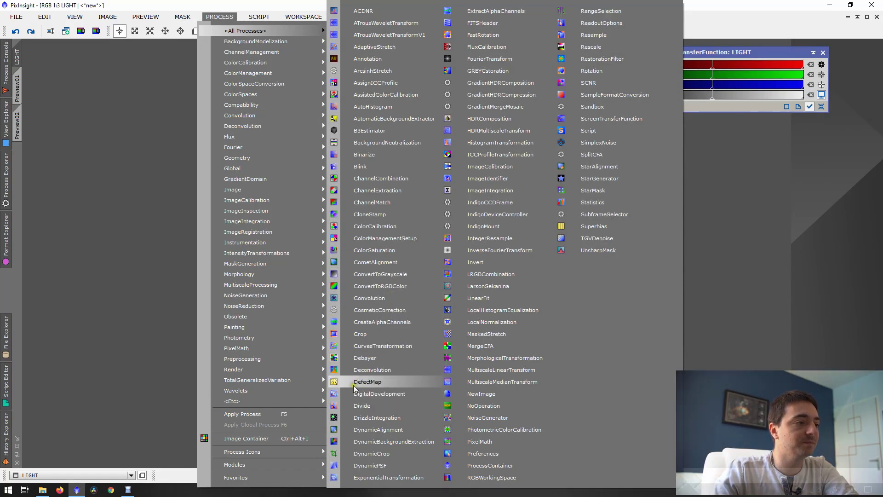
click(360, 346)
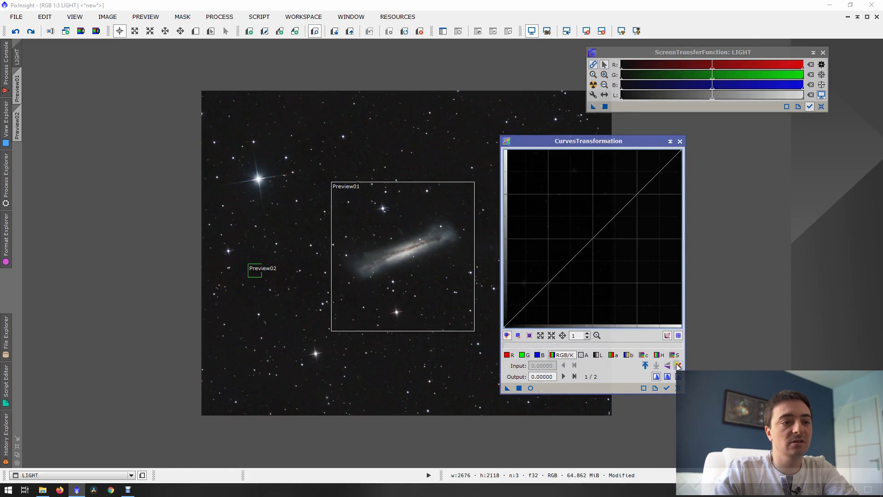
click(674, 356)
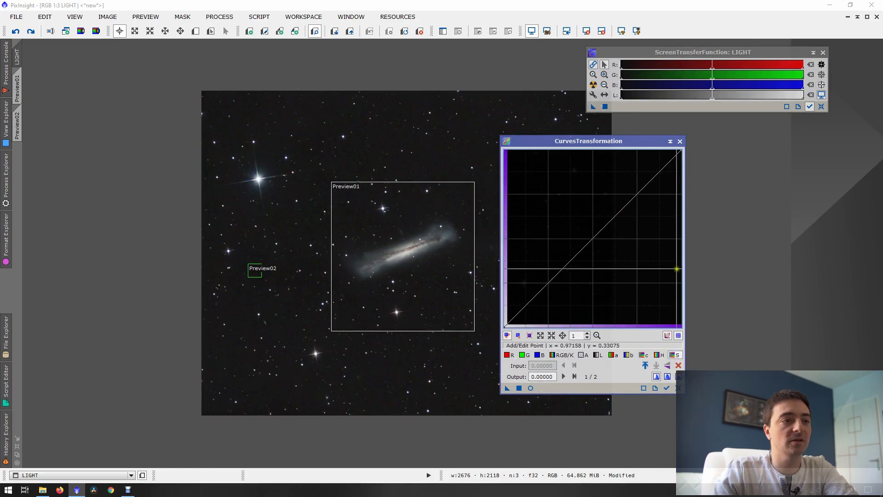
click(531, 388)
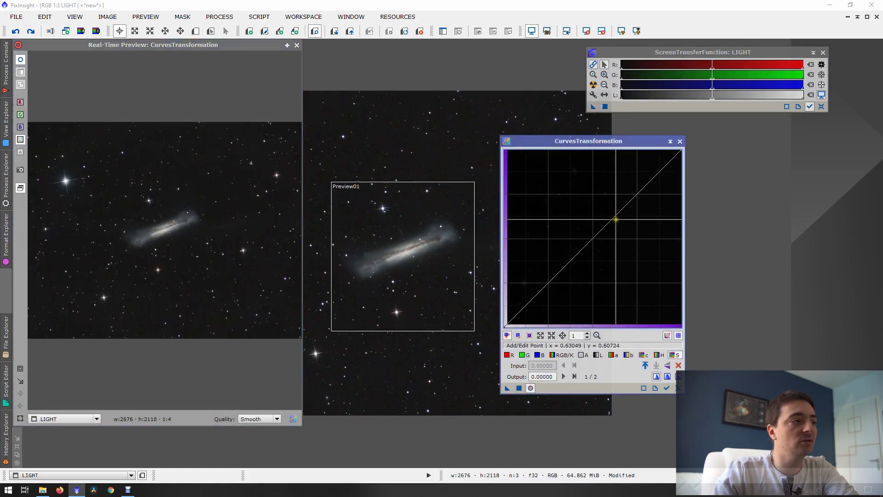
Shape a saturation S-curve with points at about 0.227/0.209 and 0.599/0.659, and fine-tune its low end.
drag(605, 225, 604, 202)
drag(558, 261, 545, 290)
drag(285, 279, 285, 279)
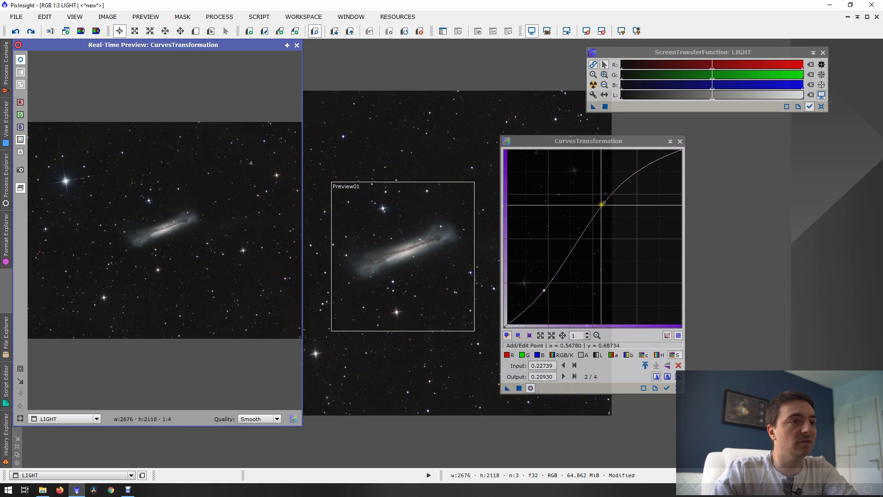
drag(604, 202, 610, 210)
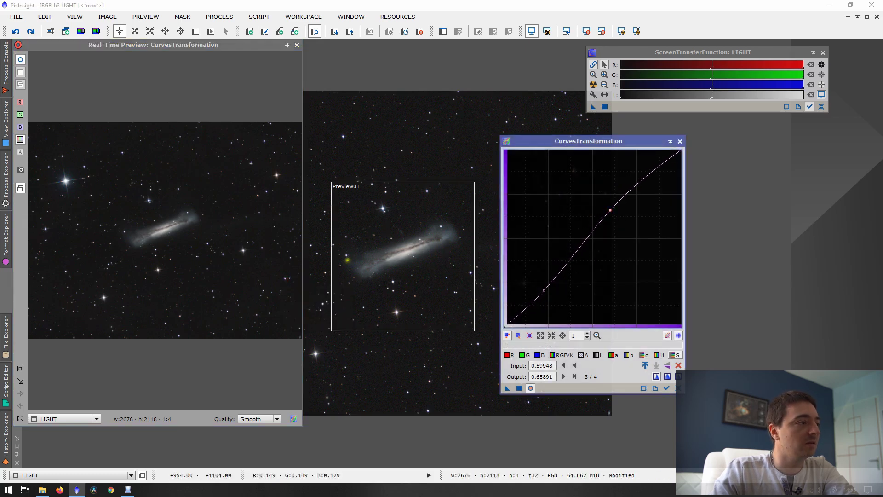
drag(165, 230, 164, 229)
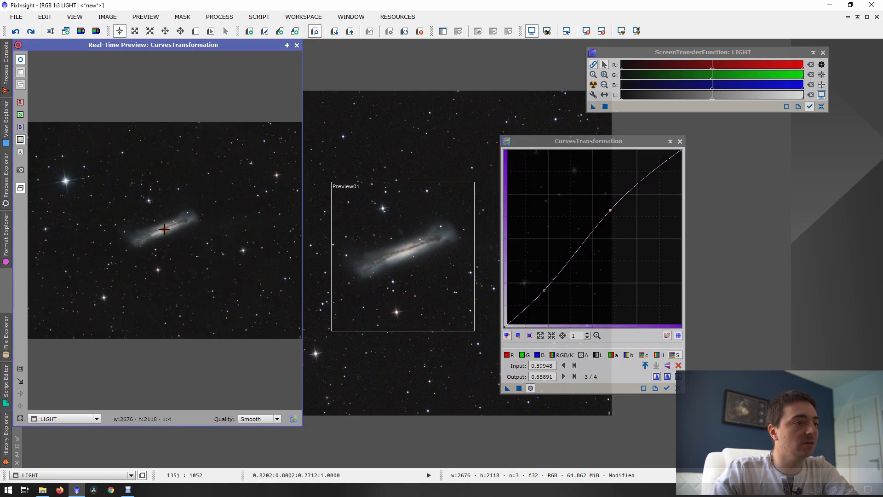
drag(516, 309, 517, 306)
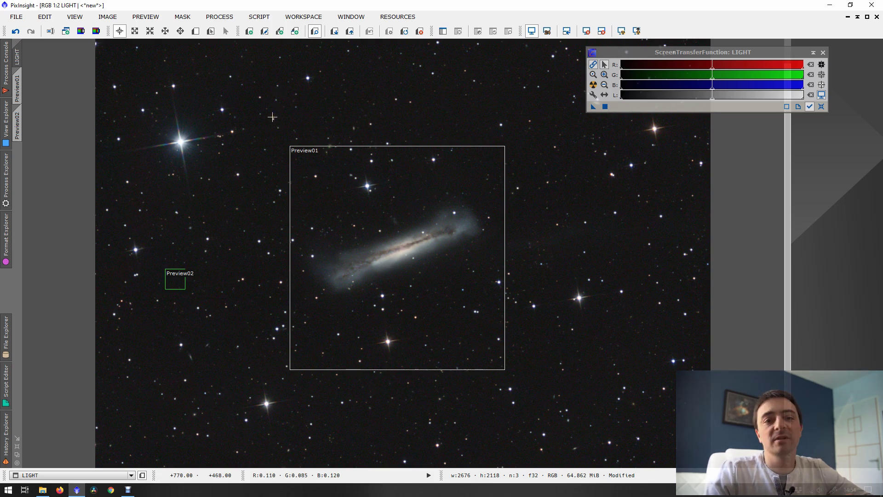
Open the SCNR process and choose green as the color to remove.
click(220, 16)
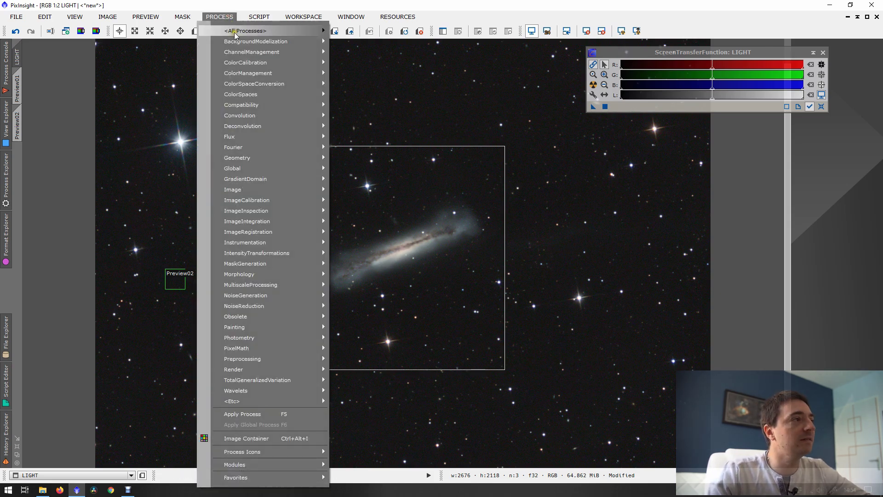
mouse_move(284, 31)
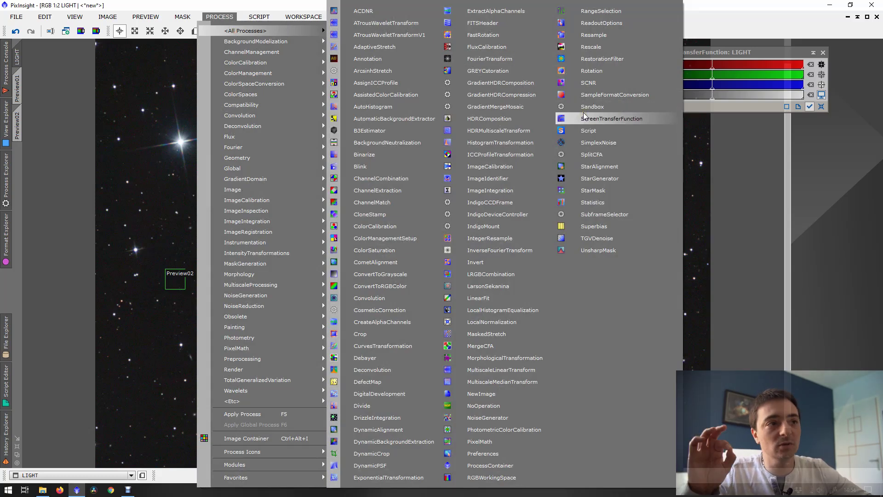
click(588, 83)
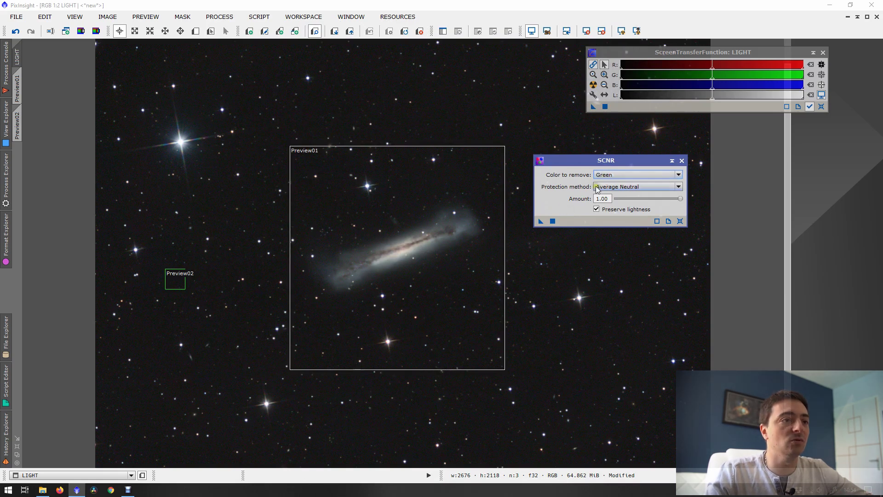
click(609, 175)
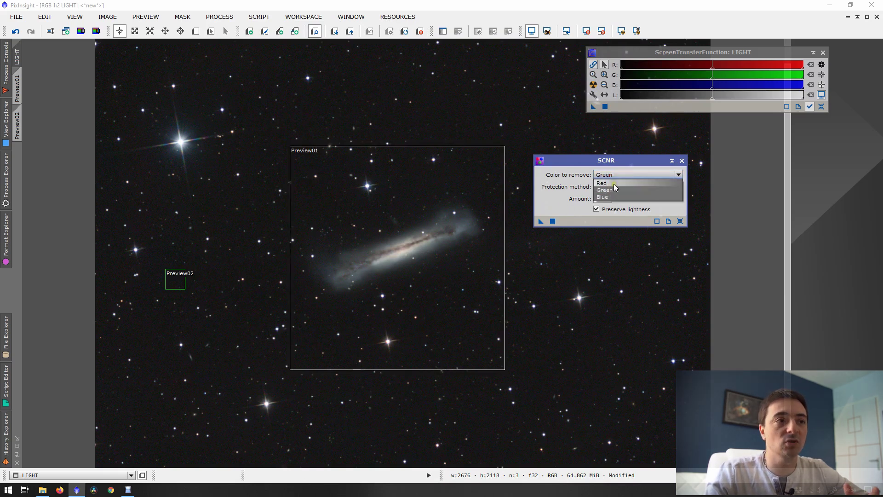
click(613, 190)
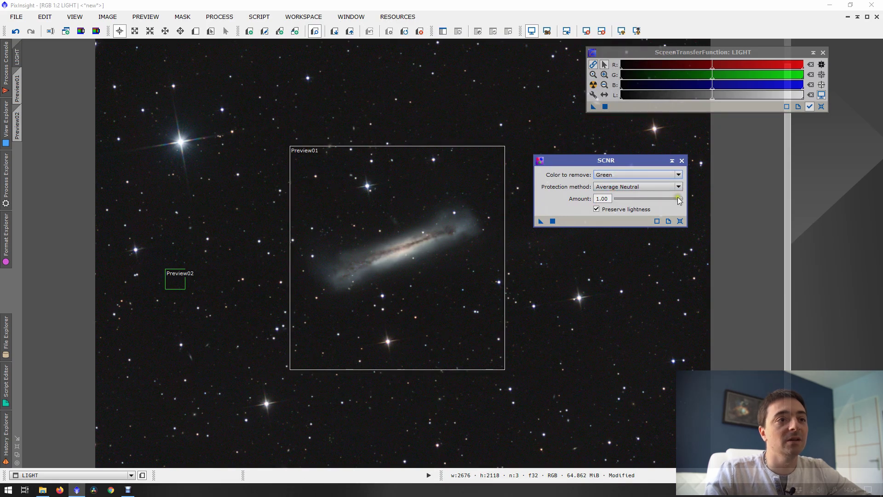
Try removing green from the LIGHT image with an SCNR amount of 0.71, and undo it.
mouse_move(675, 201)
mouse_down()
mouse_move(684, 203)
mouse_move(663, 203)
mouse_up()
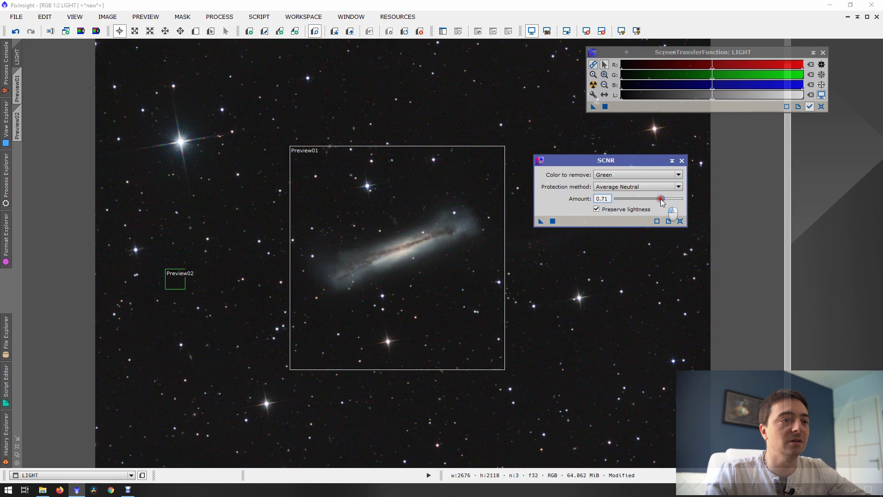
click(553, 221)
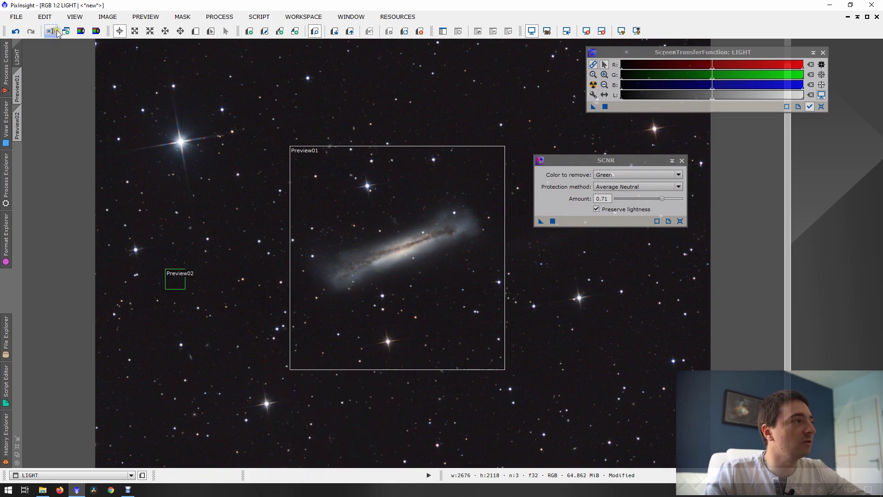
click(15, 31)
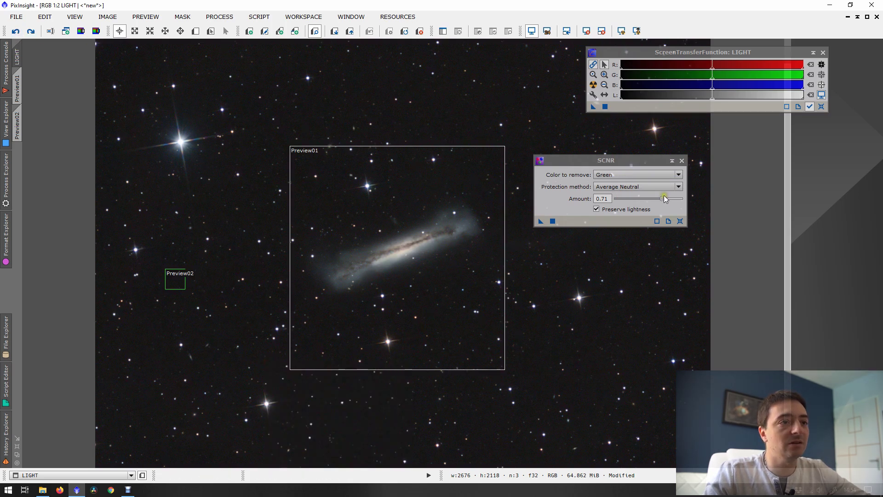
Set the SCNR amount to 0.40, apply it to the LIGHT image, and close SCNR.
drag(664, 198, 644, 201)
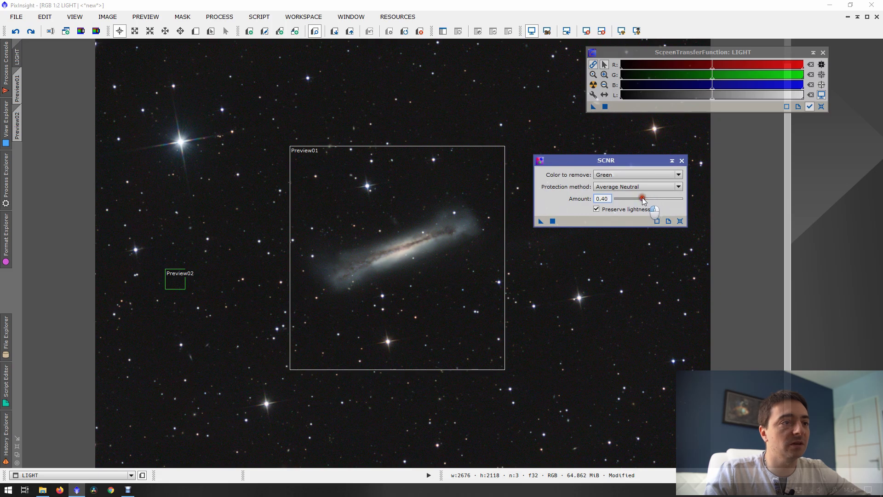
click(552, 221)
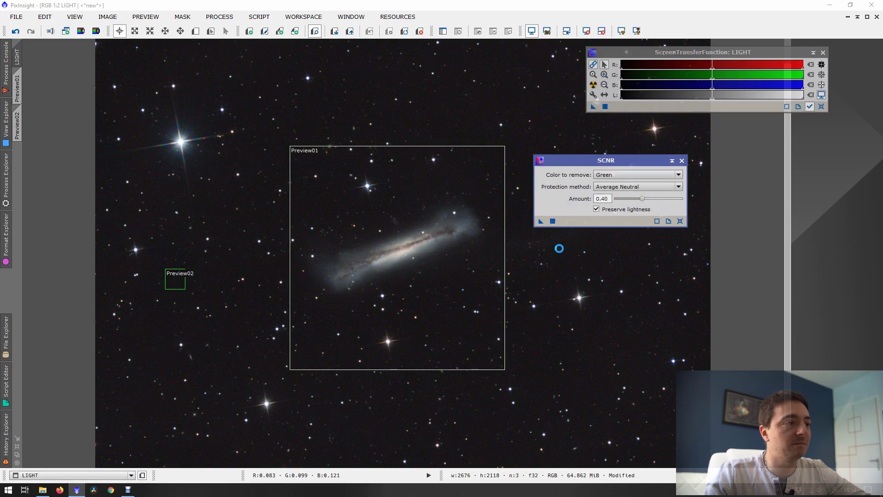
click(681, 161)
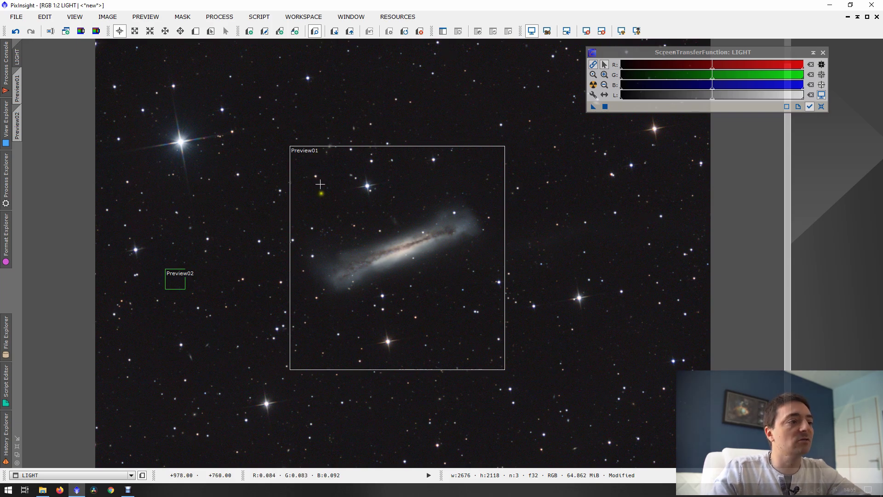
Open the UnsharpMask process and switch the view to Preview01 around the galaxy.
key(ctrl+plus)
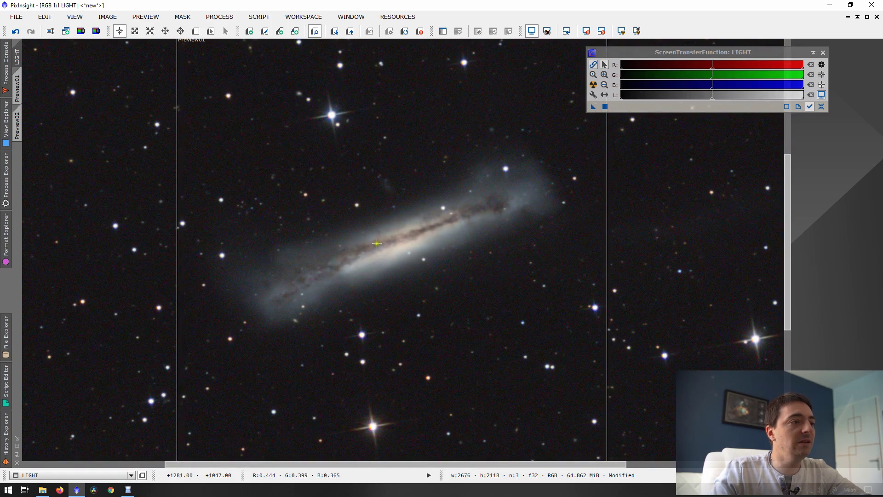
key(ctrl+minus)
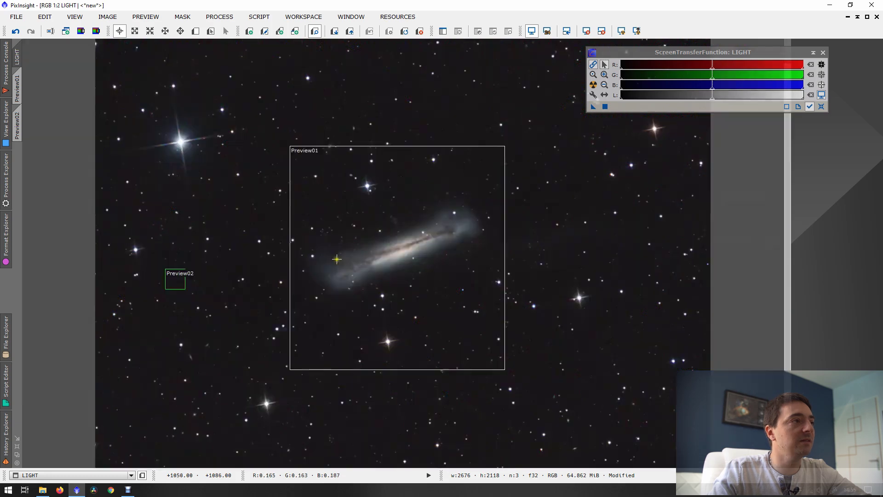
click(249, 18)
mouse_move(219, 16)
mouse_move(248, 30)
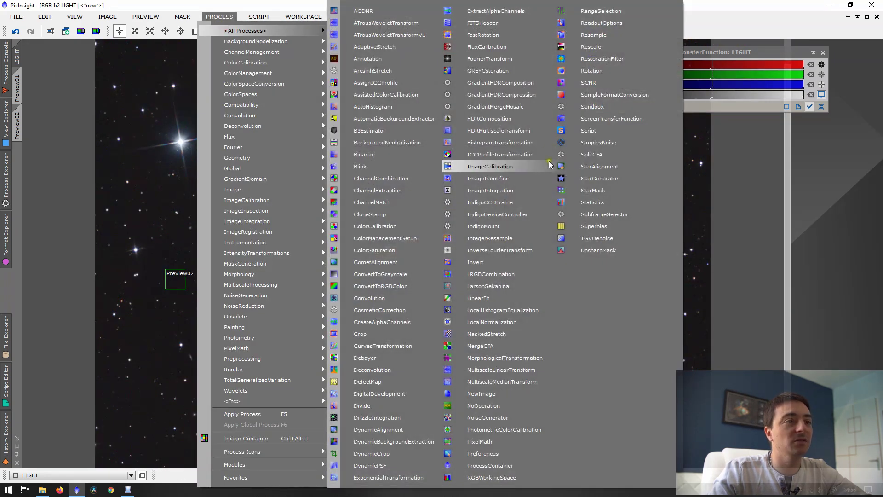
click(594, 251)
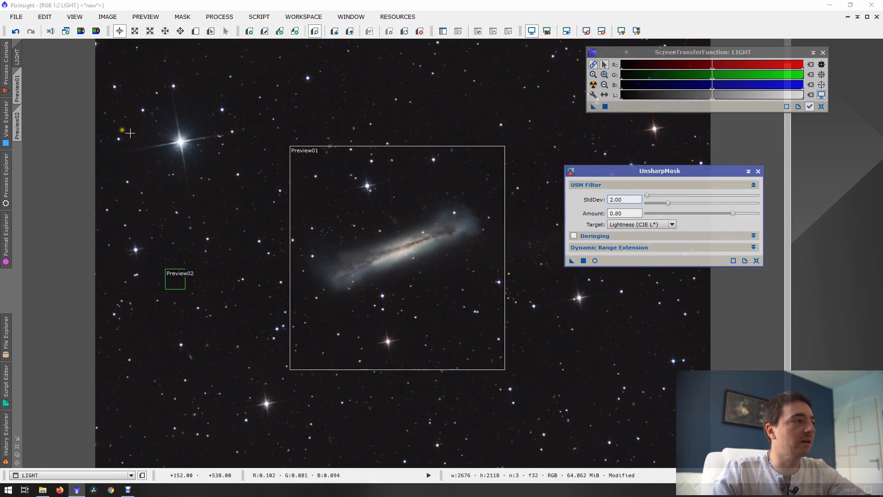
click(18, 88)
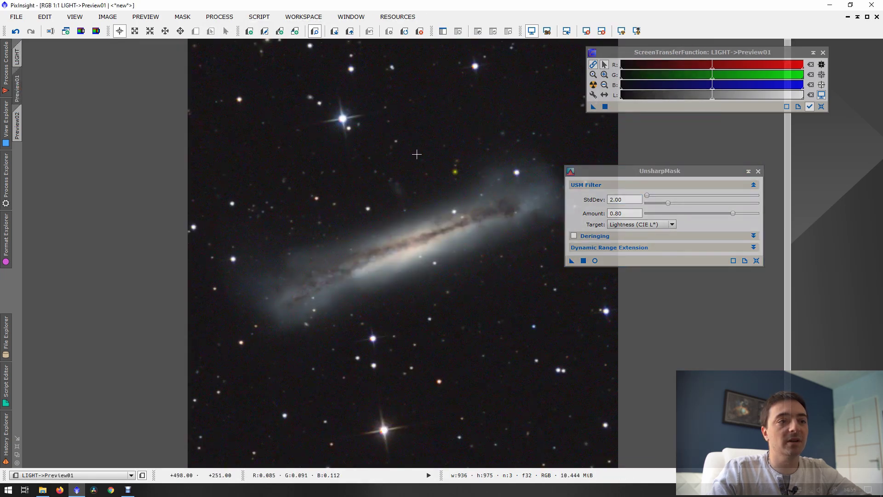
Try UnsharpMask on Preview01 with deringing enabled and the amount at 0.71, checking it in the real-time preview first.
click(574, 236)
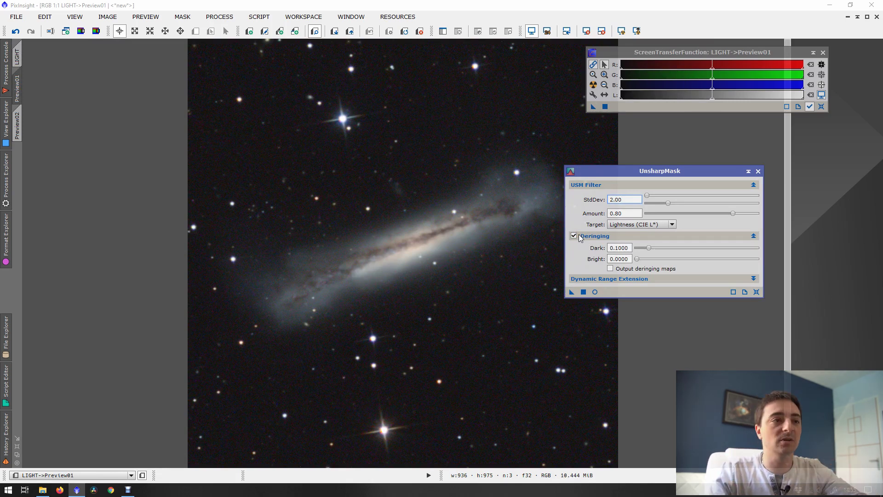
click(595, 292)
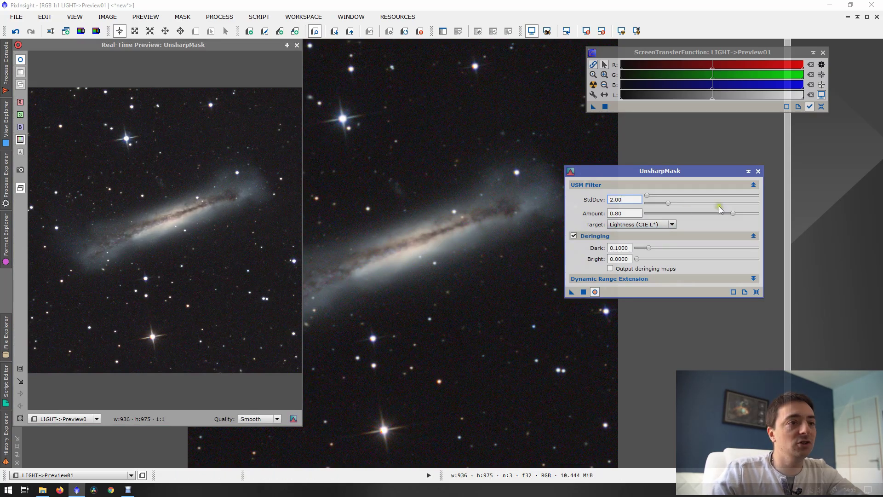
mouse_move(732, 214)
mouse_down()
mouse_move(693, 215)
mouse_move(720, 218)
mouse_up()
click(297, 45)
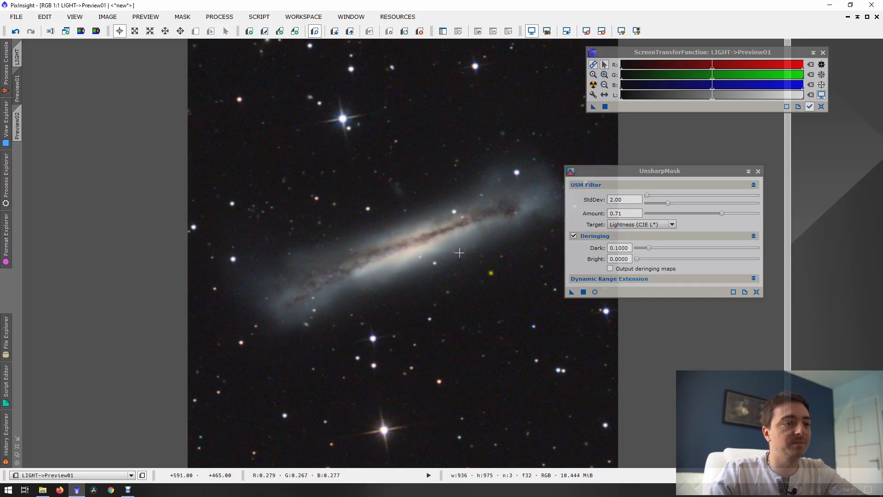
drag(572, 292, 499, 297)
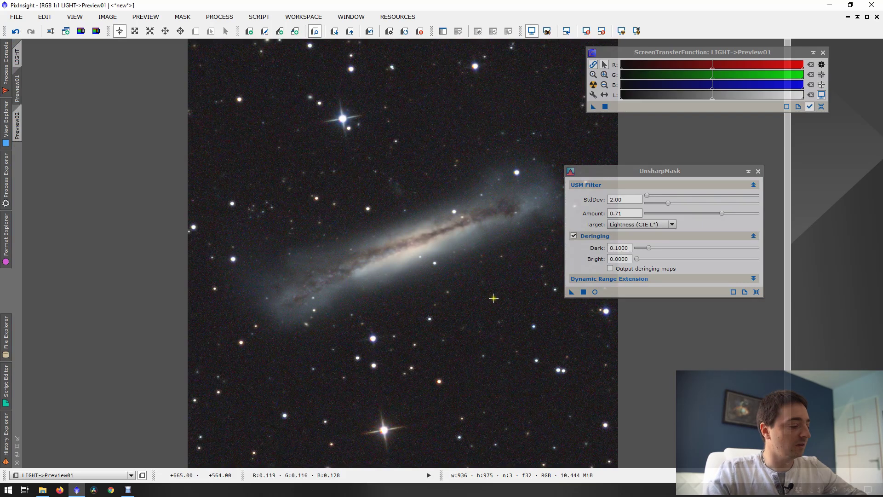
Compare Preview01 before and after sharpening by repeatedly undoing and redoing it, ending with the sharpening undone.
key(ctrl+z)
key(ctrl+y)
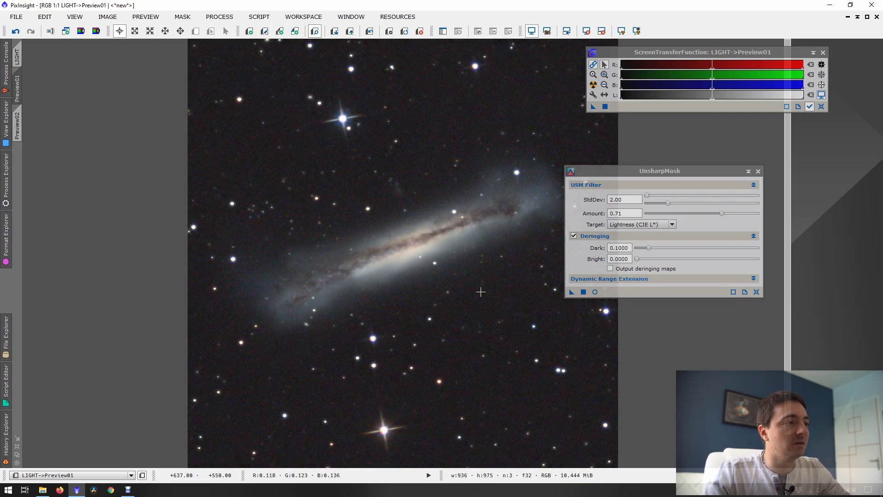
key(ctrl+z)
key(ctrl+y)
key(ctrl+z)
key(ctrl+y)
key(ctrl+z)
key(ctrl+y)
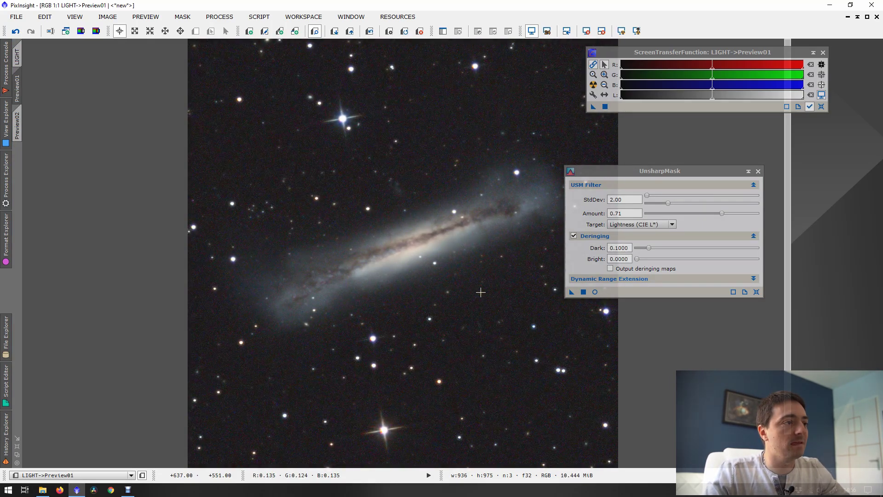
key(ctrl+z)
key(ctrl+y)
key(ctrl+z)
key(ctrl+y)
key(ctrl+z)
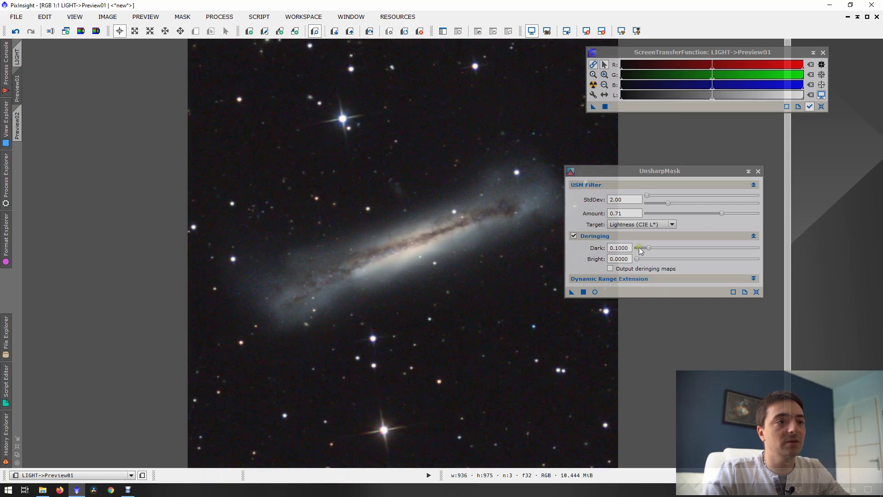
Turn off deringing, set the UnsharpMask amount to 0.45, and apply it to Preview01.
drag(721, 214, 692, 213)
click(574, 235)
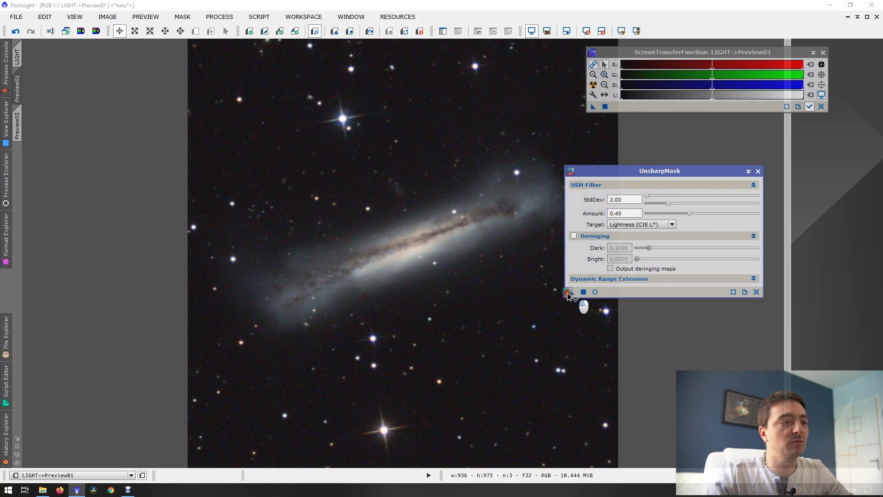
drag(572, 292, 510, 299)
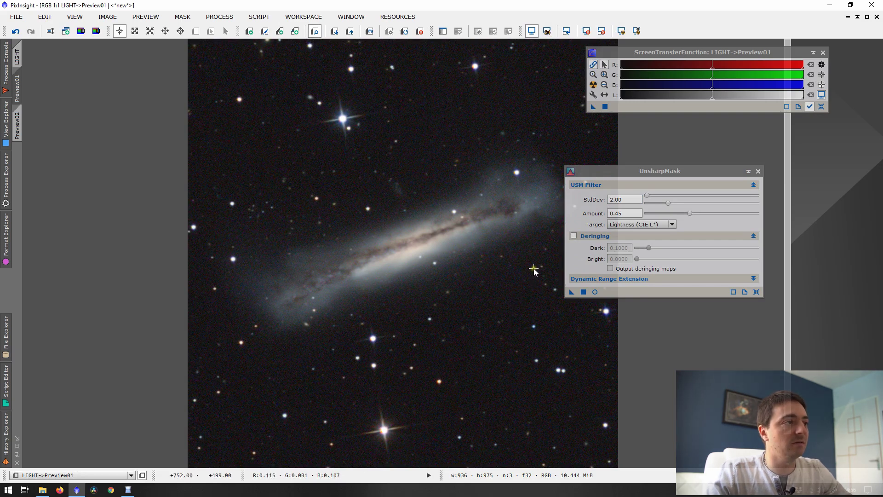
Raise the UnsharpMask amount to 0.63, apply it to Preview01, and check the sharpened galaxy at two zoom levels.
drag(690, 212, 711, 213)
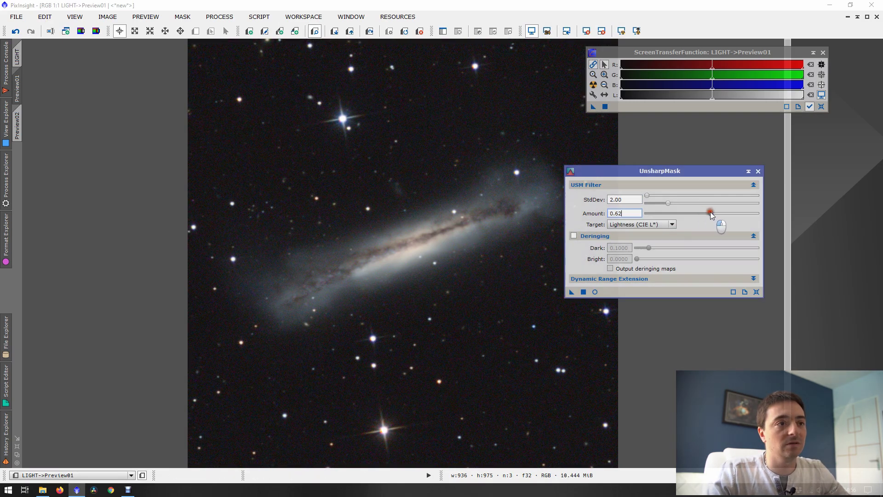
click(583, 291)
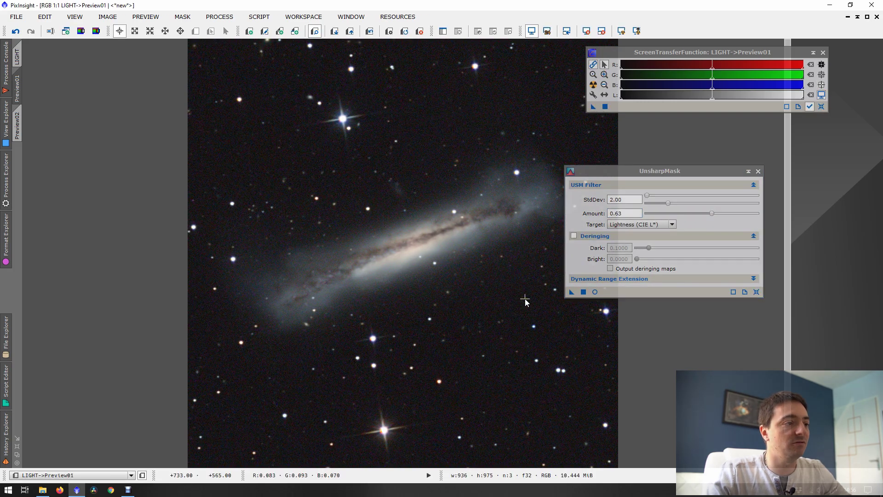
scroll(525, 300, down, 1)
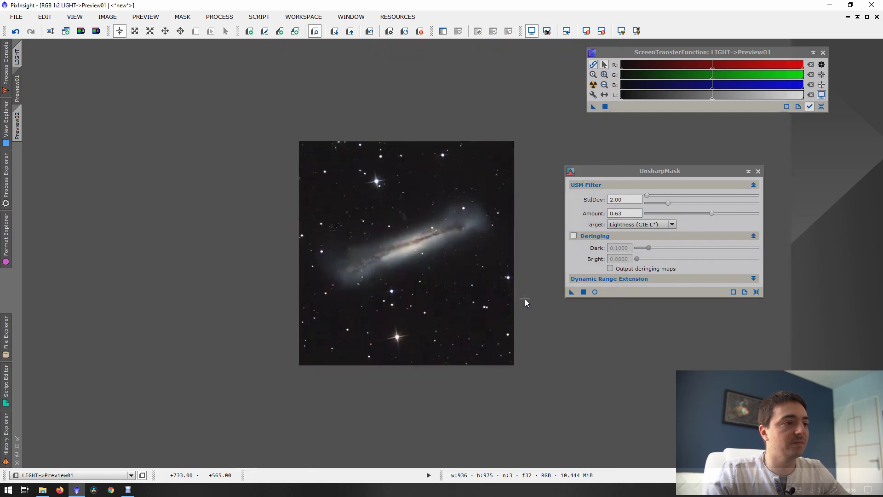
scroll(525, 300, up, 1)
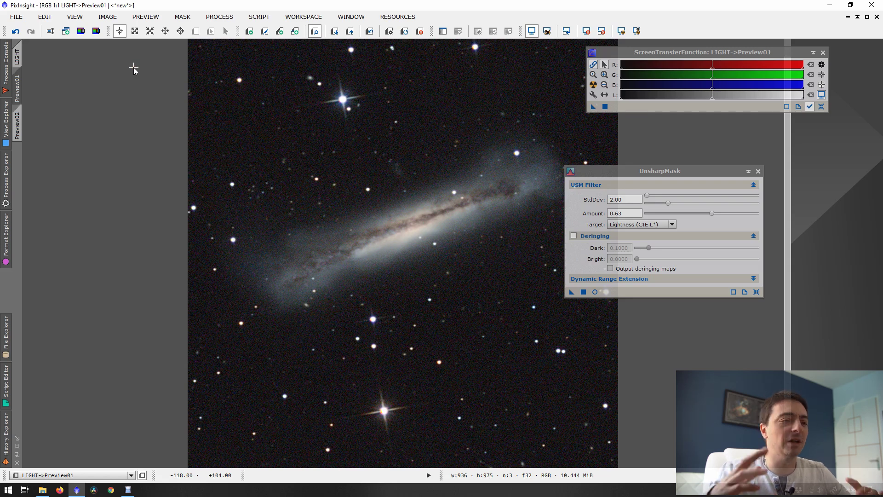
Apply the UnsharpMask settings to the full LIGHT image and close UnsharpMask.
click(17, 56)
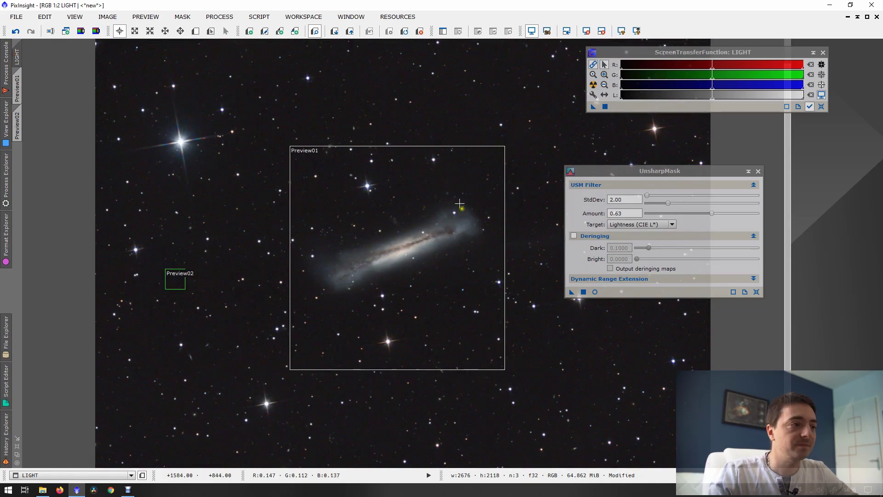
drag(575, 293, 476, 306)
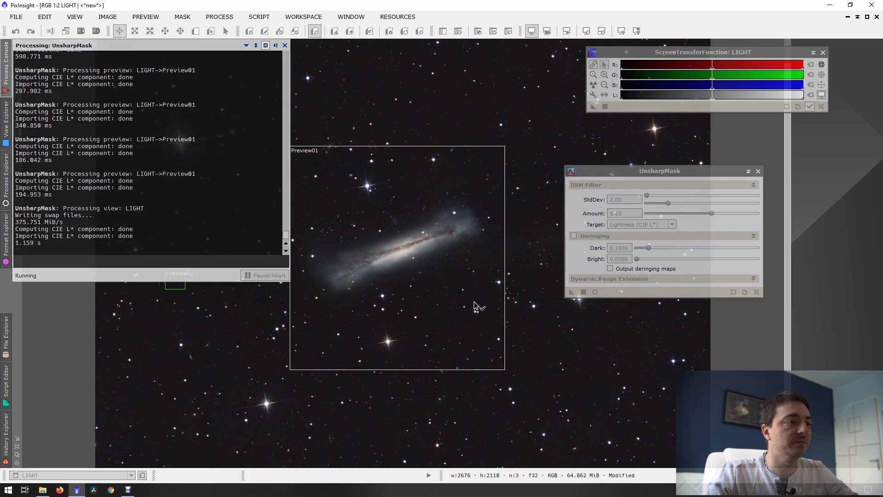
click(758, 171)
Check the sharpened LIGHT image at two zoom levels and open the chrominance settings of the ACDNR noise reduction process.
key(ctrl+plus)
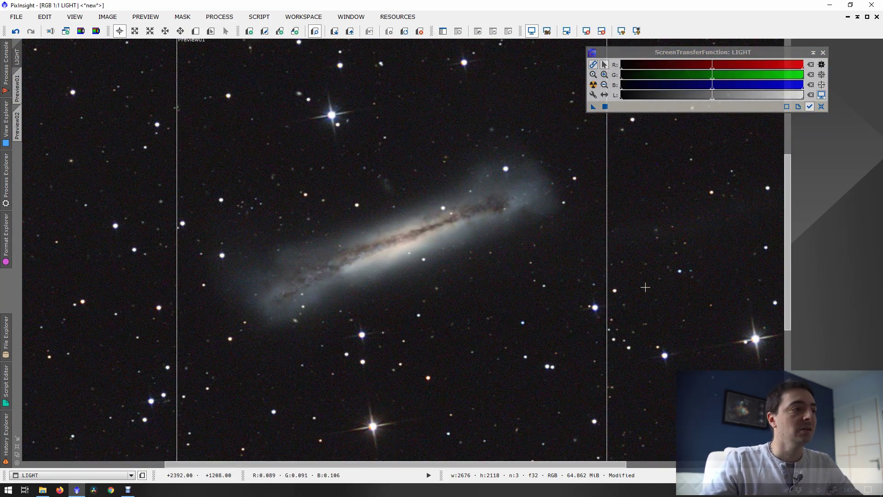
key(ctrl+minus)
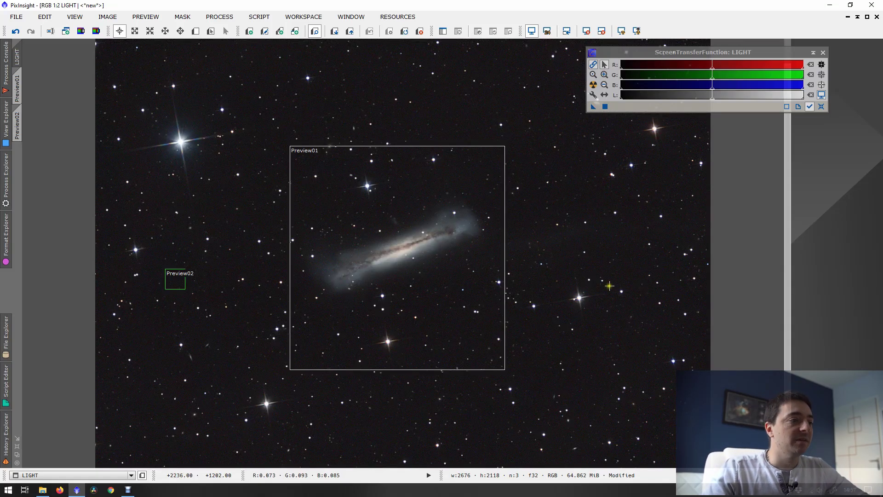
key(ctrl+plus)
drag(462, 341, 446, 267)
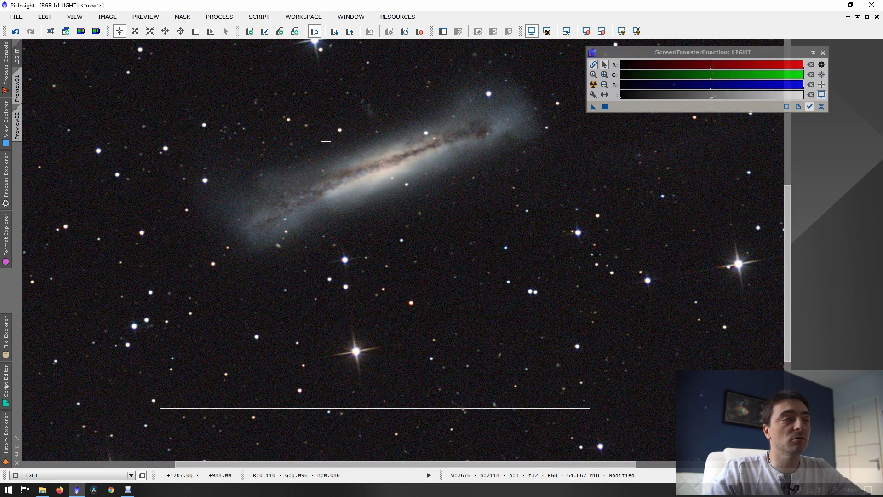
click(220, 16)
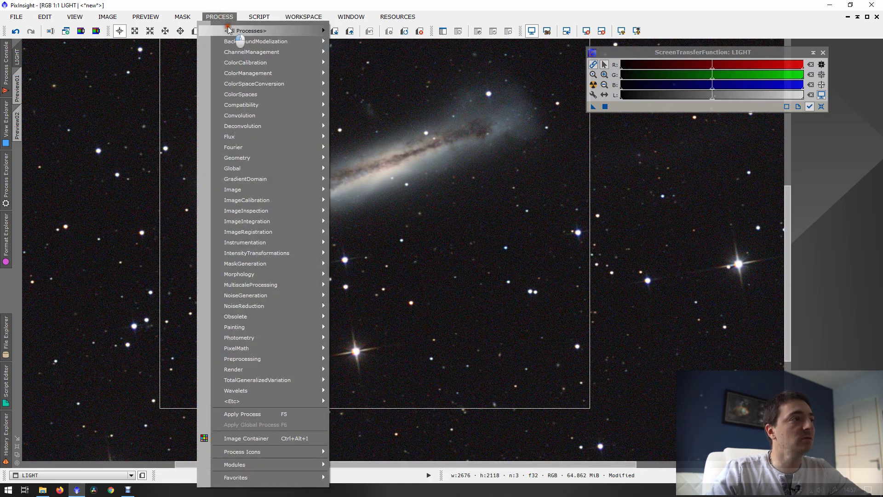
mouse_move(228, 29)
click(398, 21)
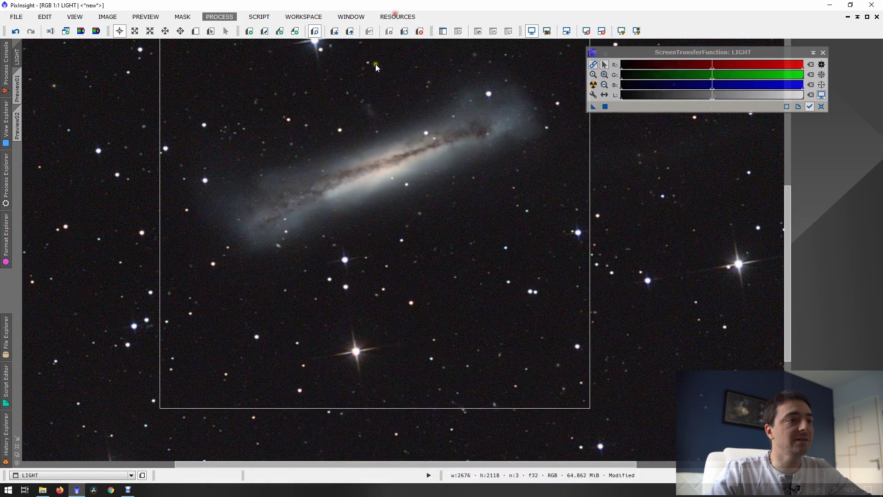
drag(570, 73, 561, 99)
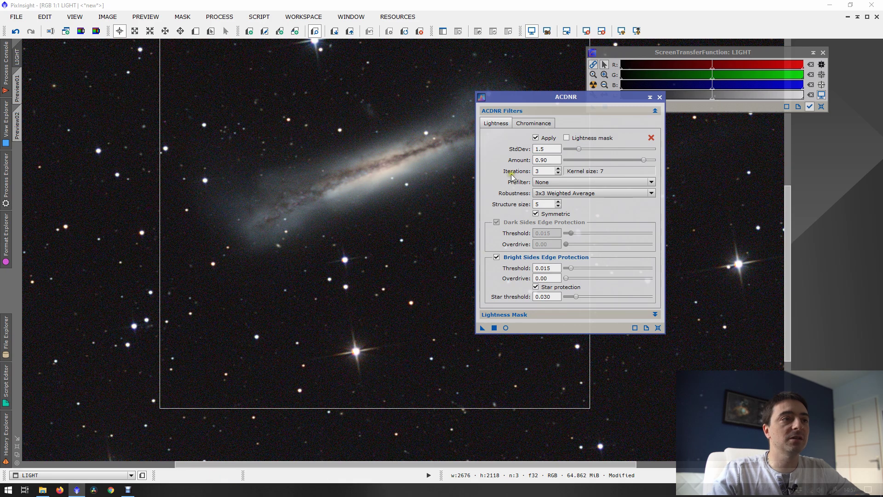
click(533, 126)
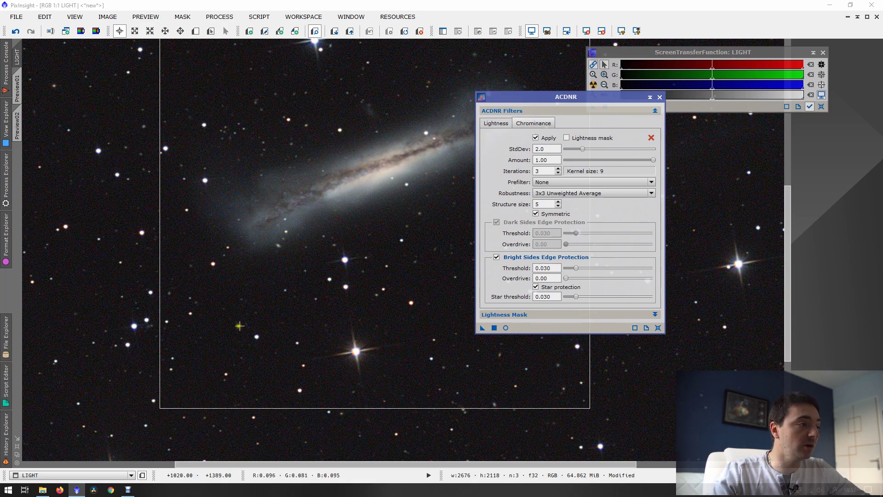
Set the ACDNR lightness mask's shadows to 0.18 and midtones to 0.27 using a real-time mask preview, and close the preview.
scroll(247, 322, up, 1)
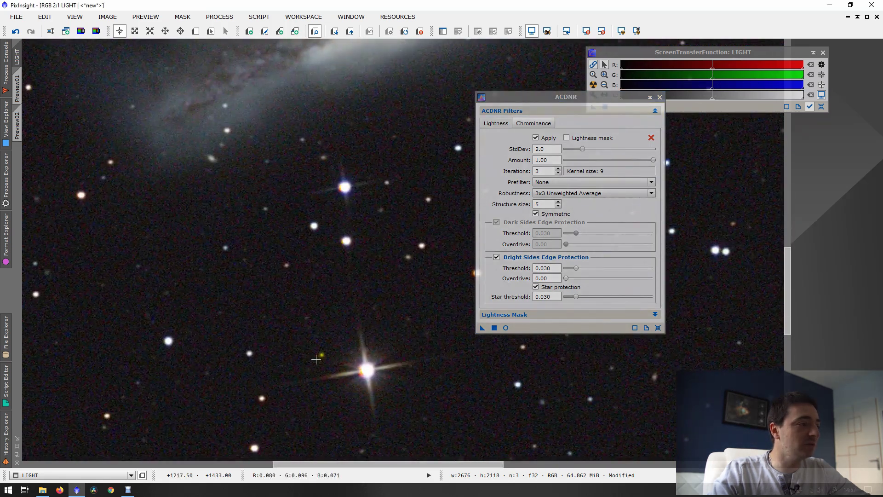
scroll(319, 351, down, 1)
scroll(319, 351, down, 1)
click(506, 314)
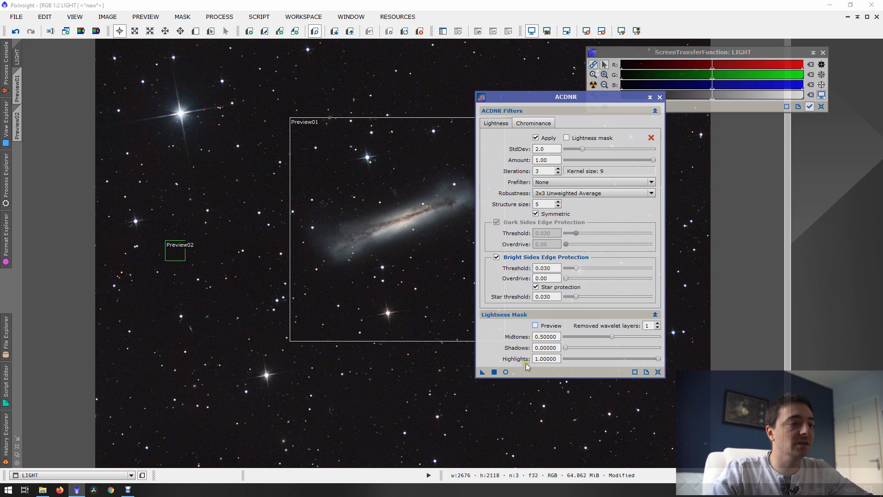
click(506, 371)
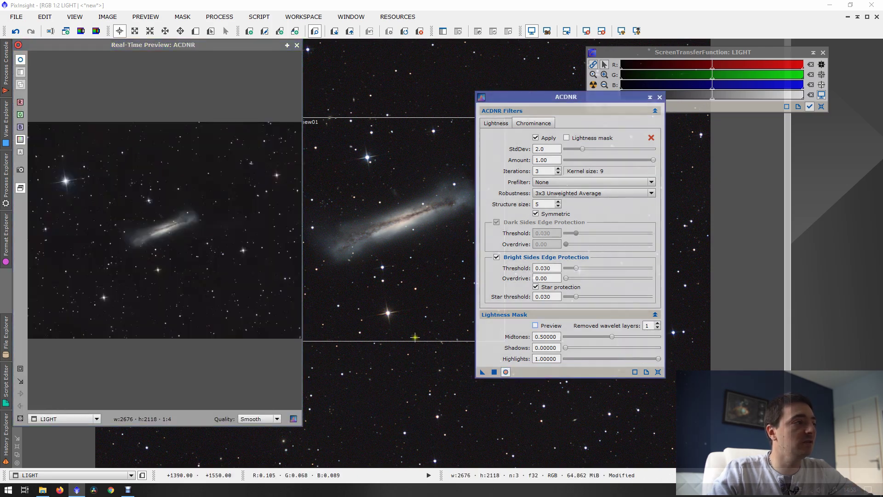
click(535, 326)
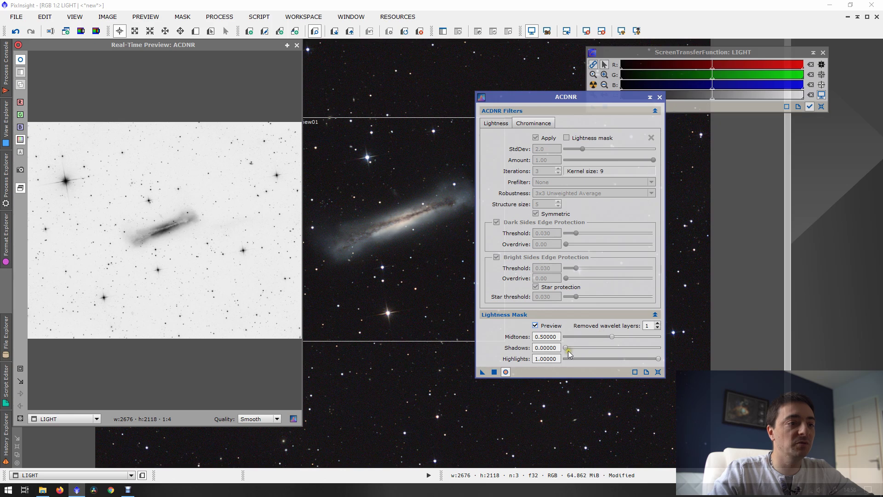
drag(566, 348, 595, 337)
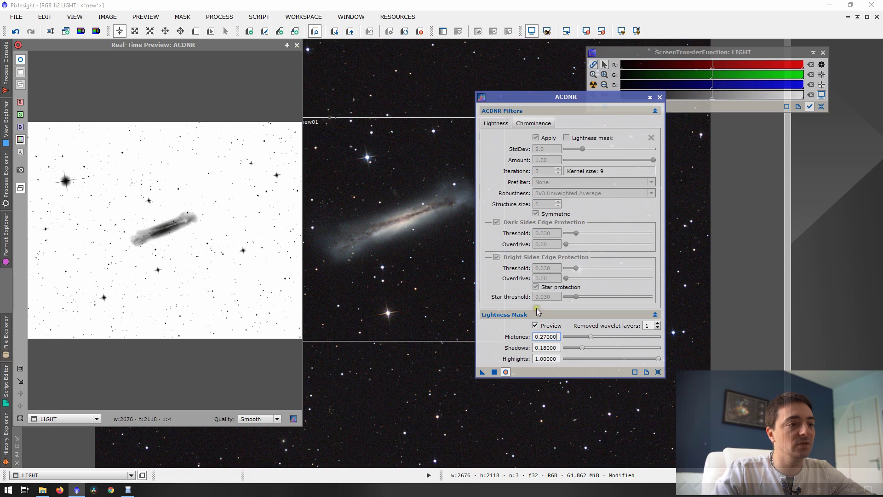
click(535, 325)
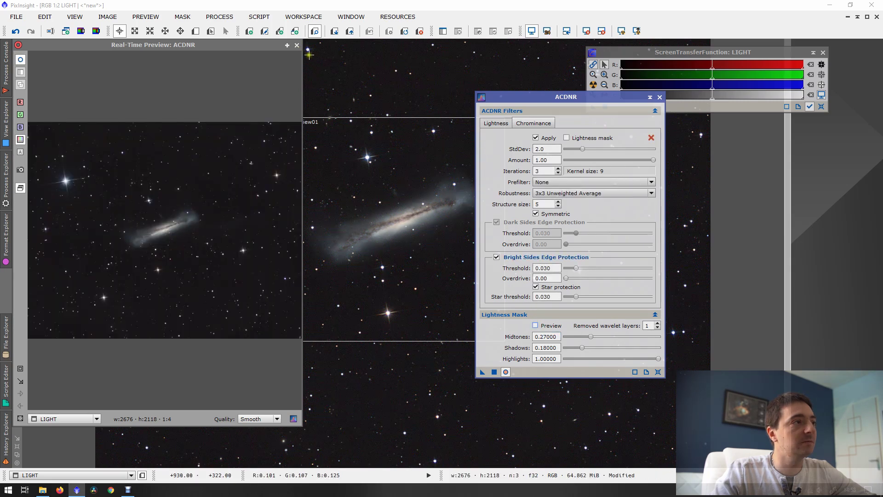
click(297, 45)
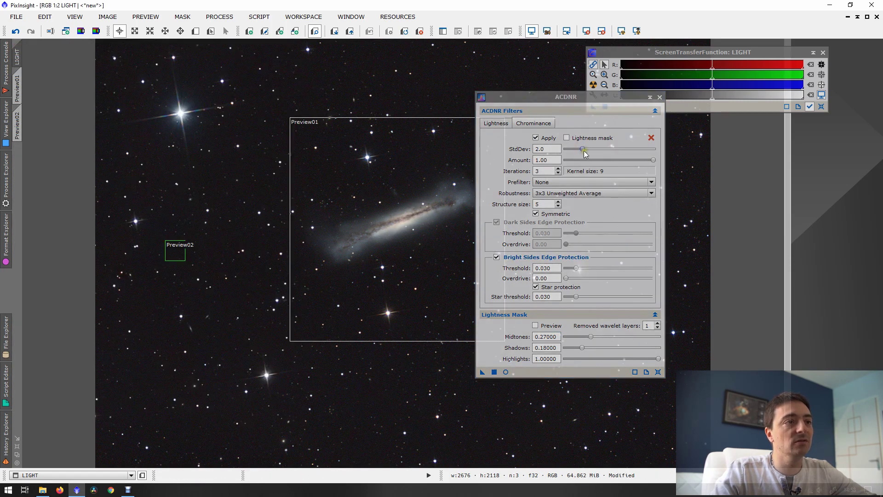
Set the chrominance StdDev to 3.2 and apply ACDNR to Preview01.
mouse_move(584, 149)
mouse_down()
mouse_move(603, 149)
mouse_move(594, 149)
mouse_up()
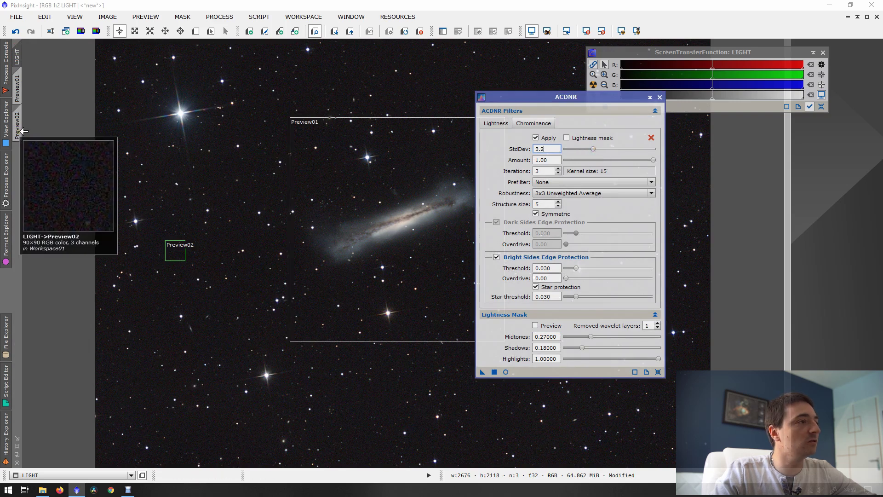
click(17, 89)
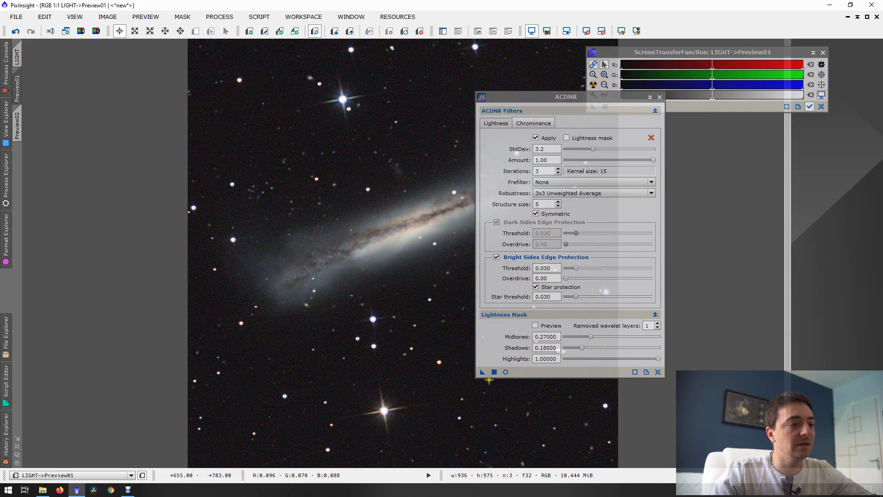
drag(482, 371, 451, 403)
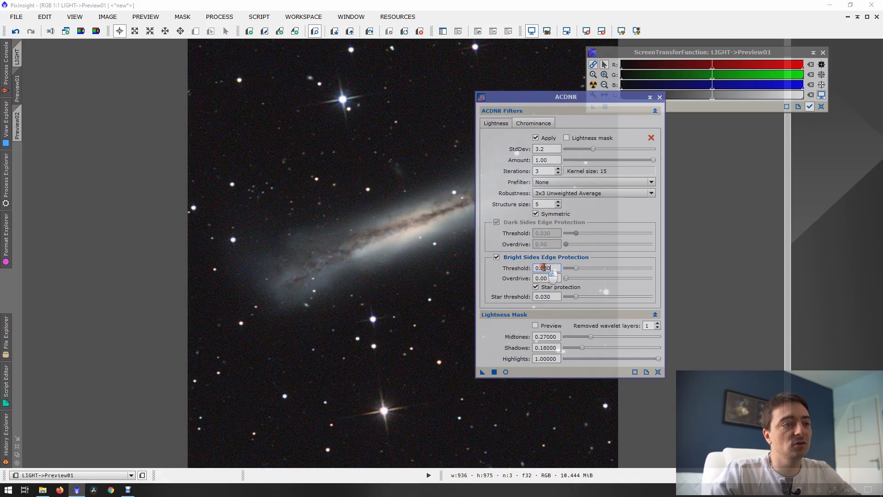
Try bright sides edge protection thresholds of 0.010 and 0.060 by applying ACDNR to Preview01 with each.
drag(551, 267, 570, 271)
text(20)
key(Return)
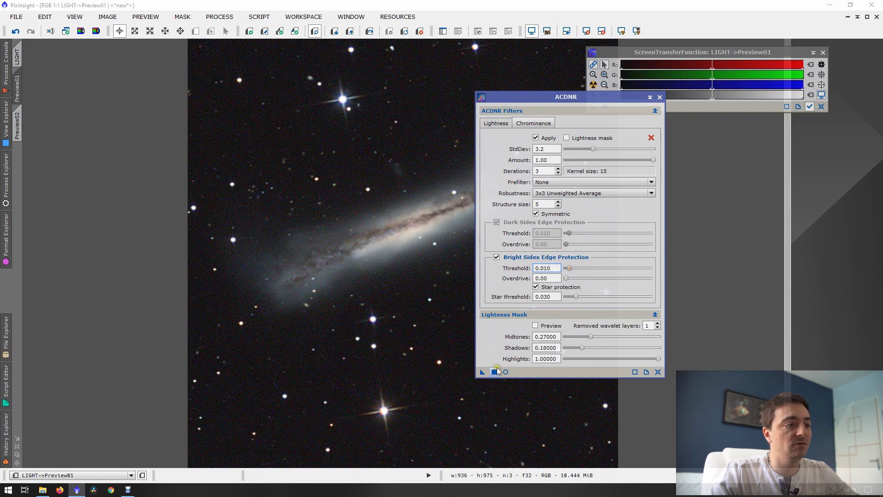
click(483, 373)
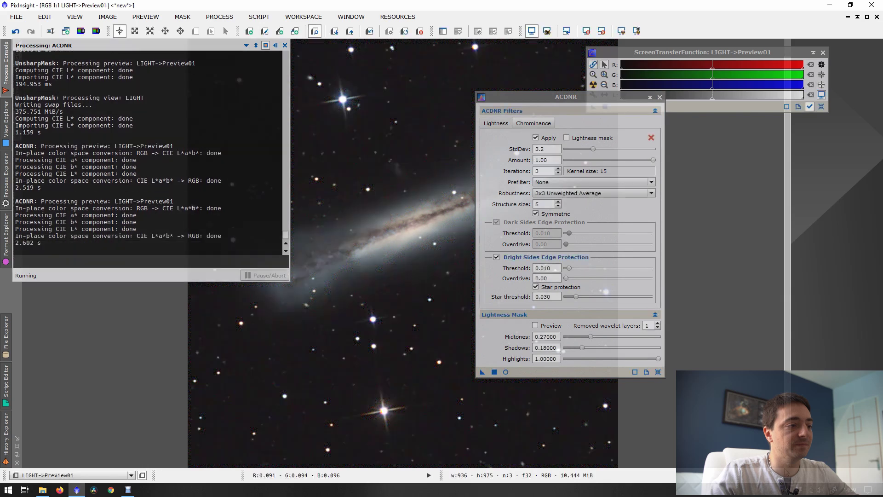
drag(569, 269, 586, 268)
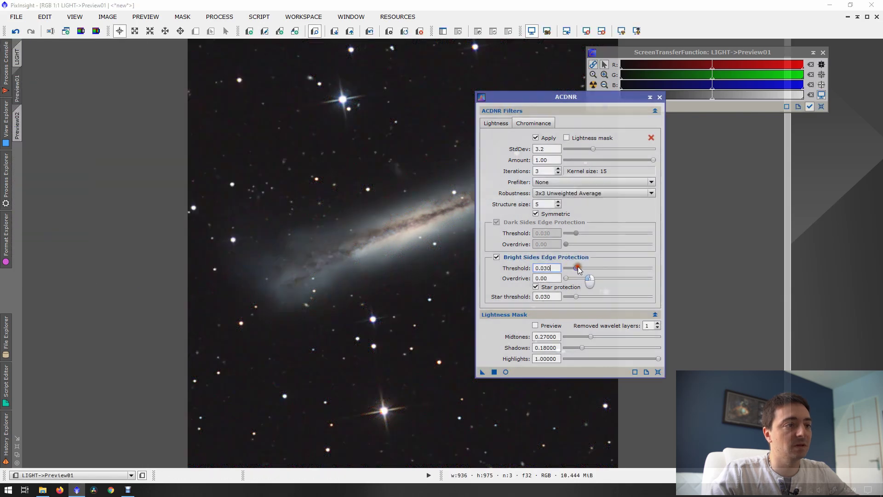
drag(483, 372, 434, 375)
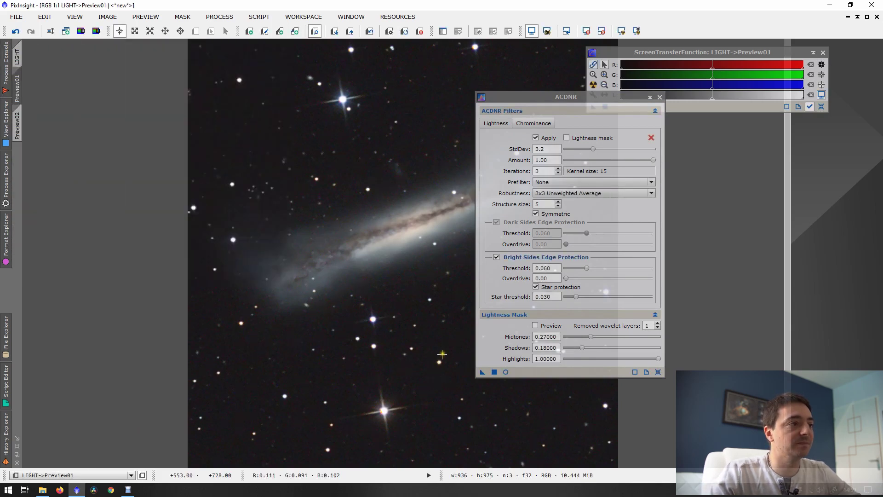
Uncover the galaxy and try bright sides edge protection thresholds of 0.220 and 0.010 on Preview01.
drag(552, 96, 675, 110)
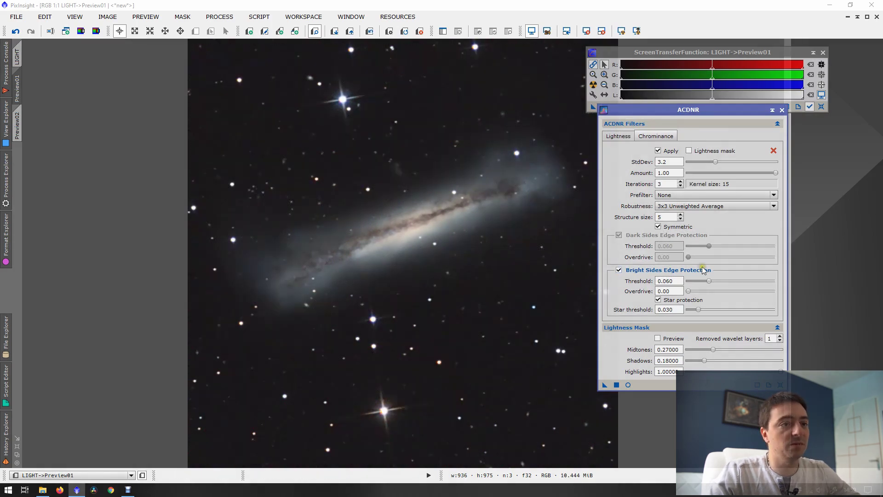
drag(709, 281, 765, 281)
click(617, 386)
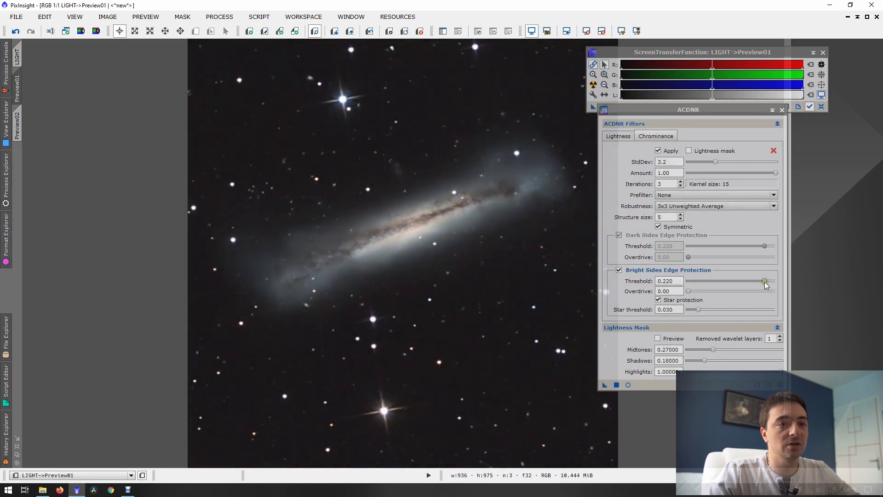
drag(765, 283, 693, 281)
click(616, 385)
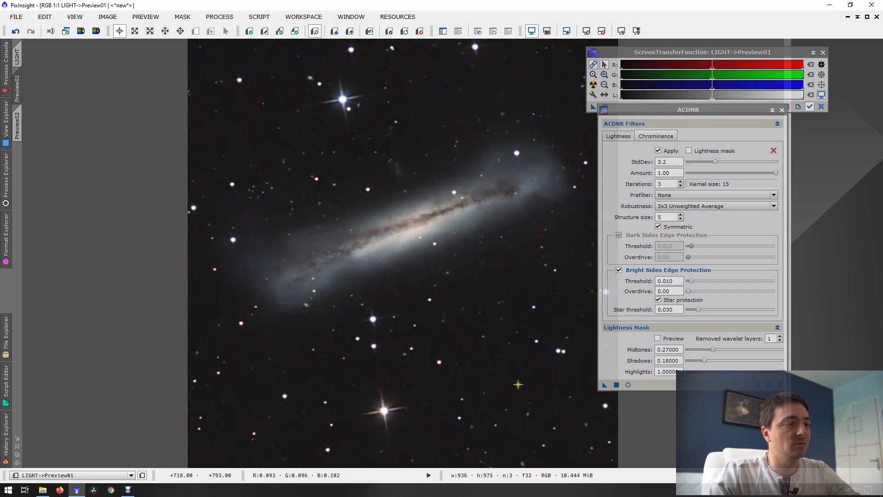
Set the bright sides edge protection threshold to 0.030, apply ACDNR to the full LIGHT image, and close ACDNR.
drag(691, 281, 697, 281)
click(605, 386)
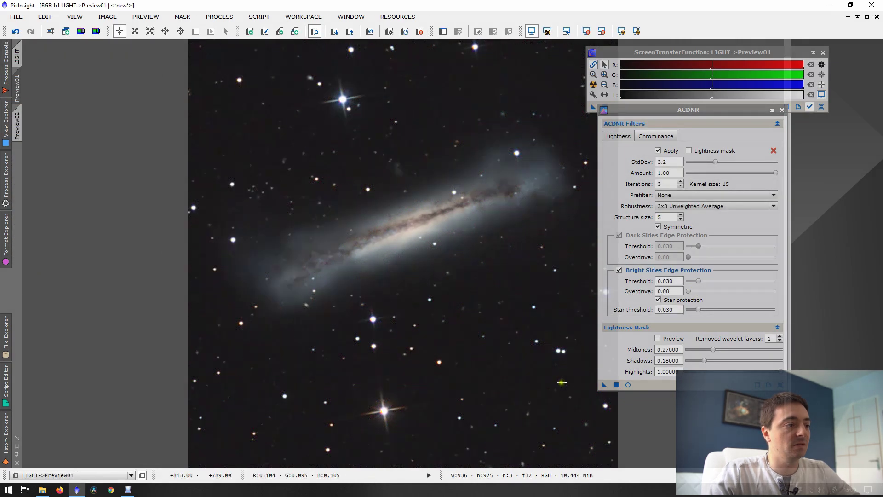
click(17, 56)
drag(616, 385, 540, 388)
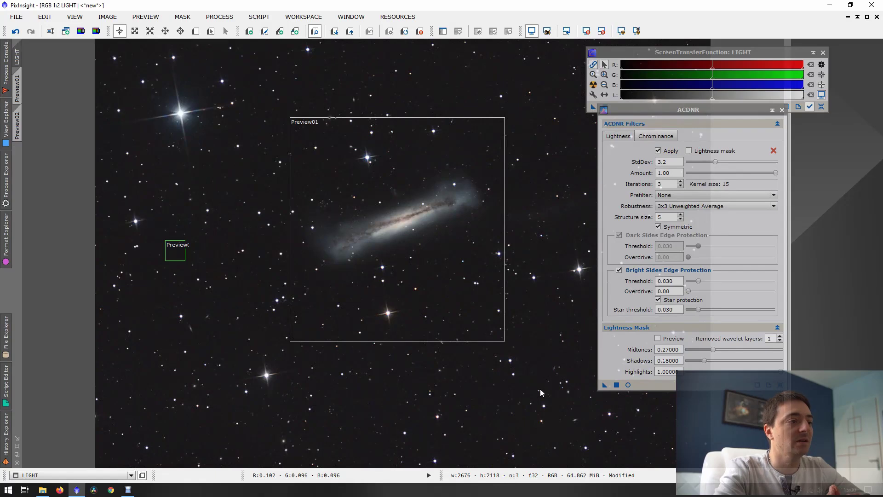
click(782, 110)
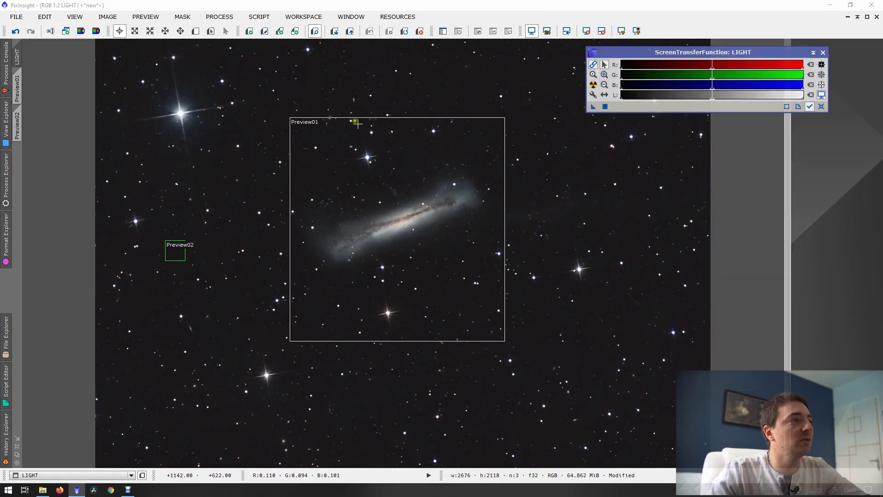
Open the ColorSaturation process and reset its saturation curve and hue shift.
click(219, 17)
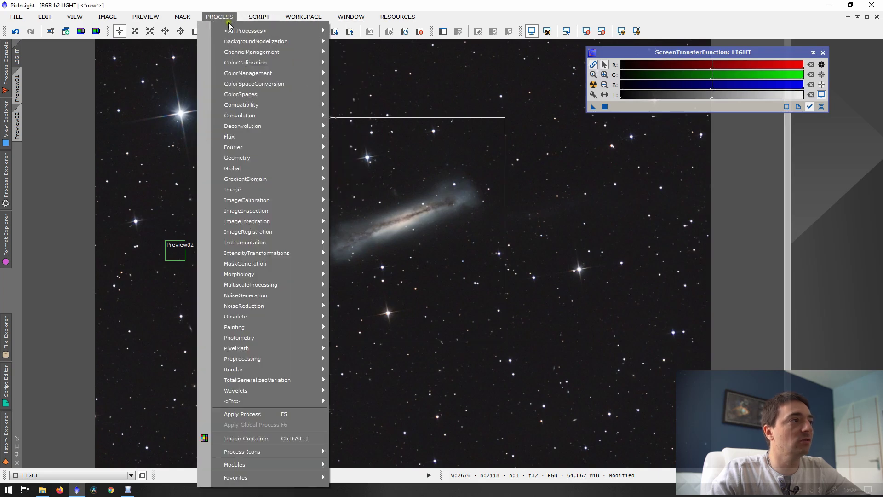
mouse_move(235, 31)
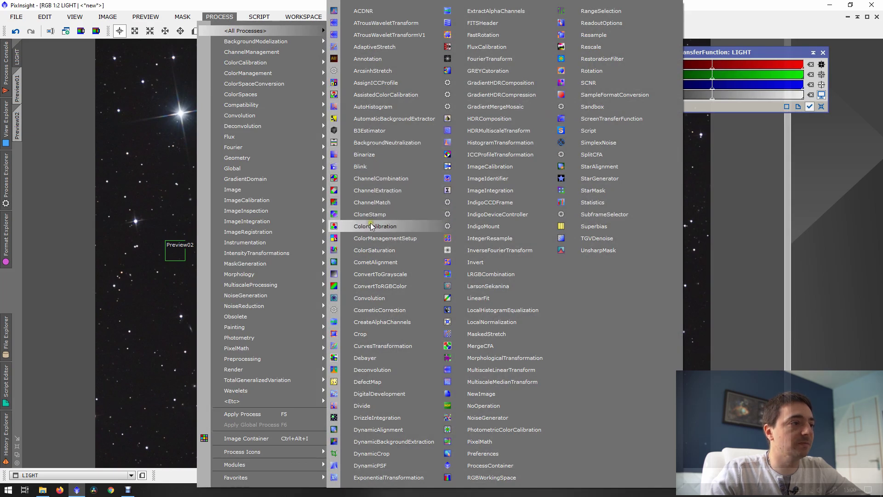
click(375, 250)
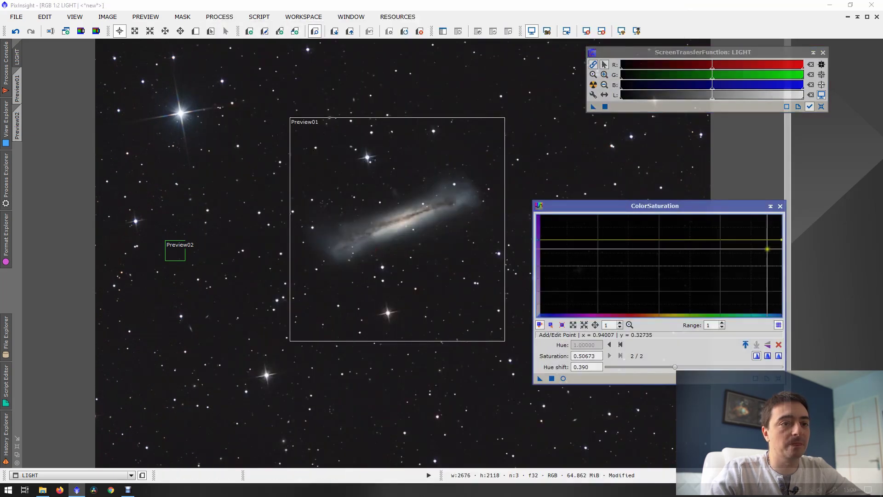
drag(782, 240, 781, 253)
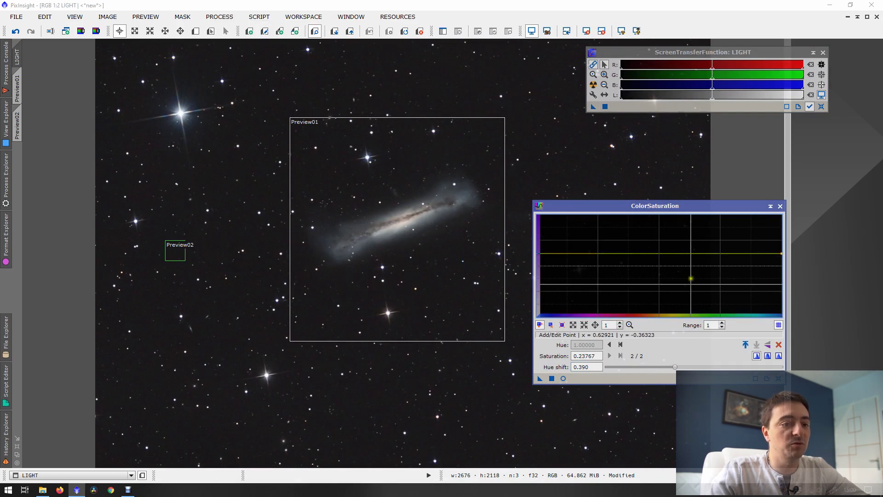
click(778, 345)
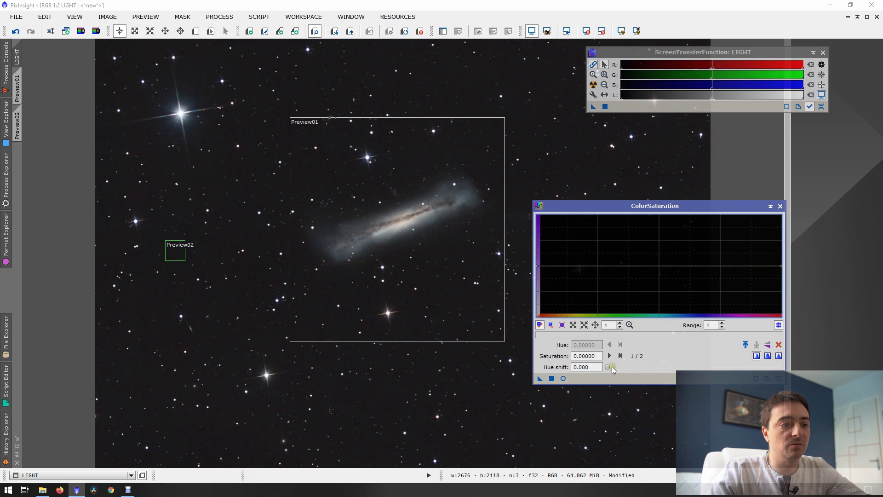
Set the ColorSaturation hue shift to 0.420 and raise the curve around the red-orange hues, anchoring the other hues near zero.
drag(609, 366, 680, 367)
click(665, 260)
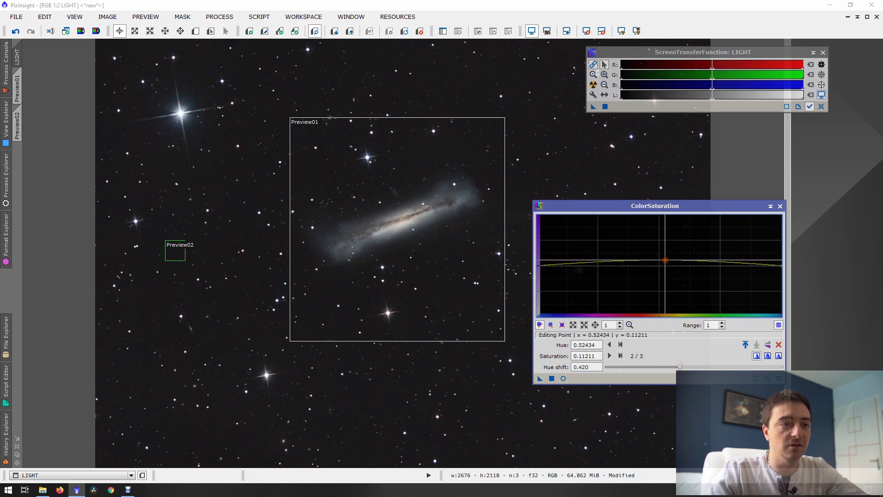
drag(665, 260, 665, 240)
click(691, 264)
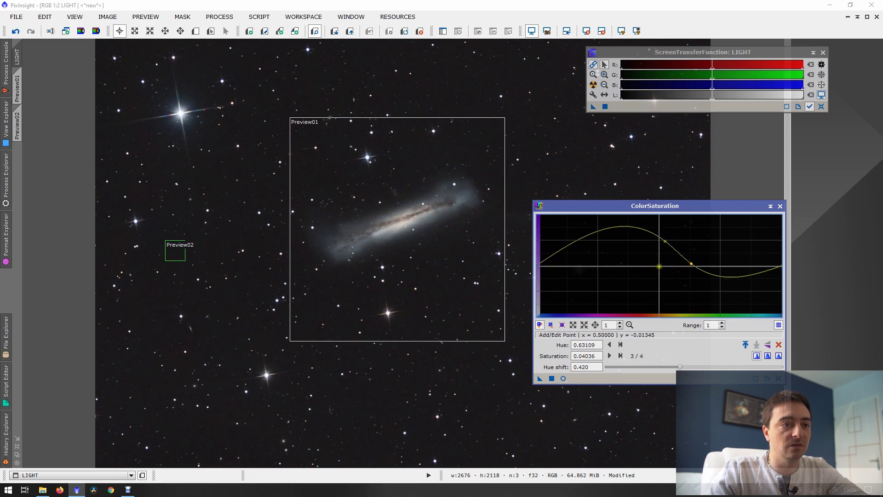
click(623, 268)
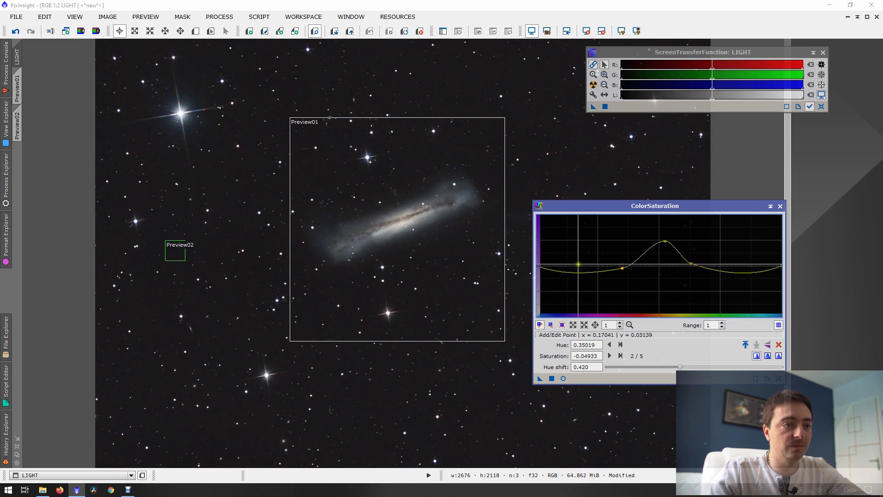
click(579, 265)
click(741, 266)
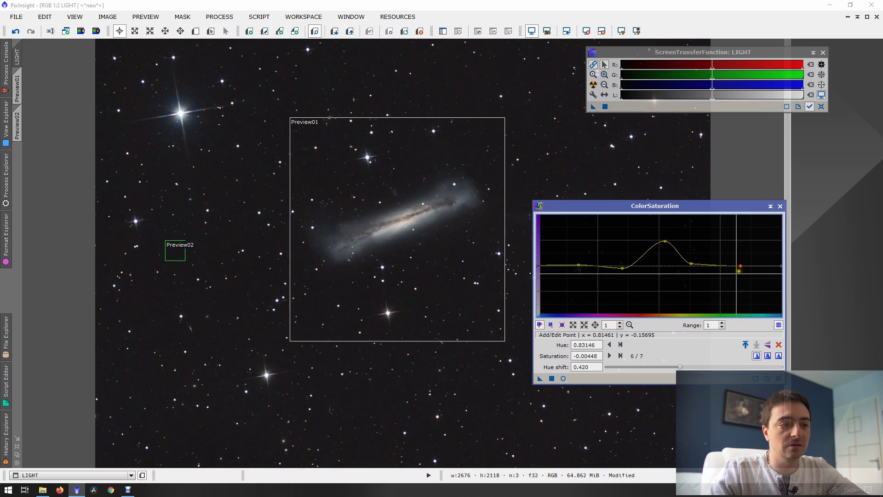
Apply the saturation curve to the full LIGHT image and close ColorSaturation.
drag(396, 221, 403, 224)
click(552, 378)
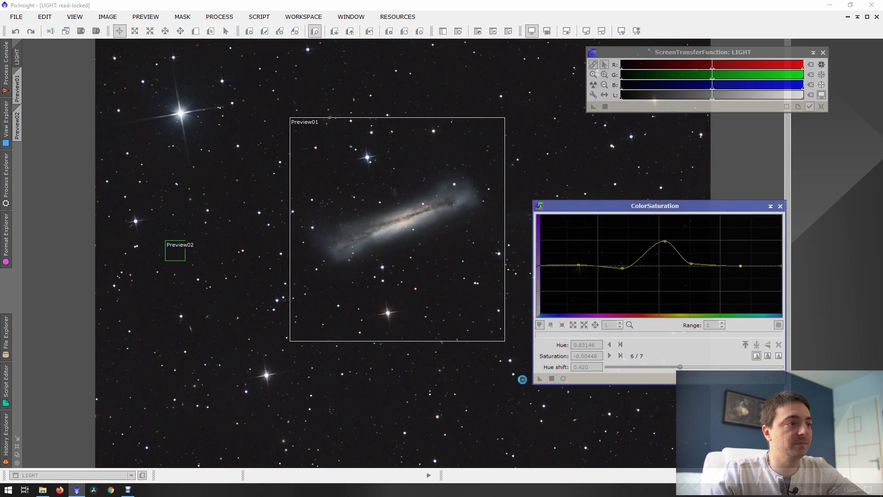
click(562, 378)
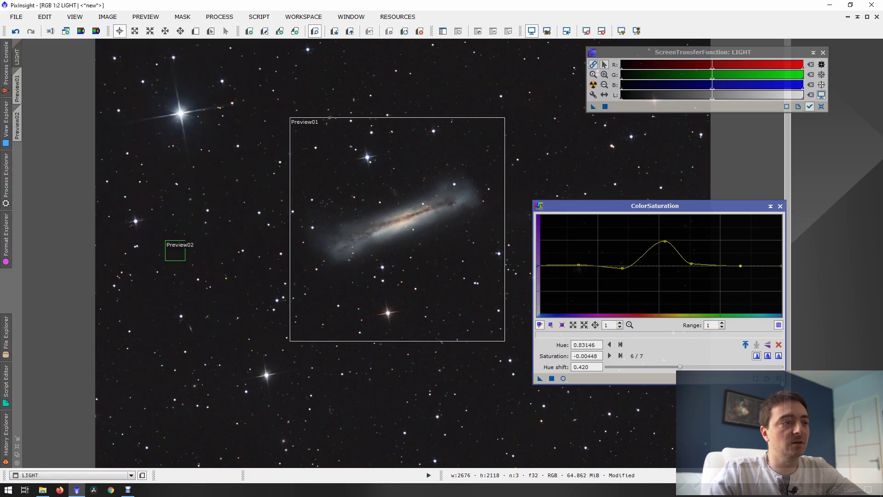
click(778, 344)
click(780, 207)
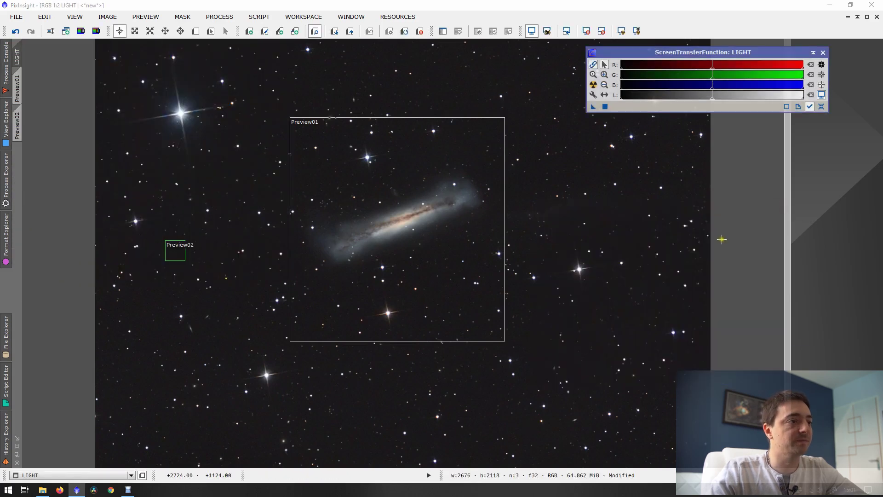
Open the UnsharpMask process and try it on Preview01 with StdDev 2.00 and amount 0.63.
scroll(715, 250, up, 1)
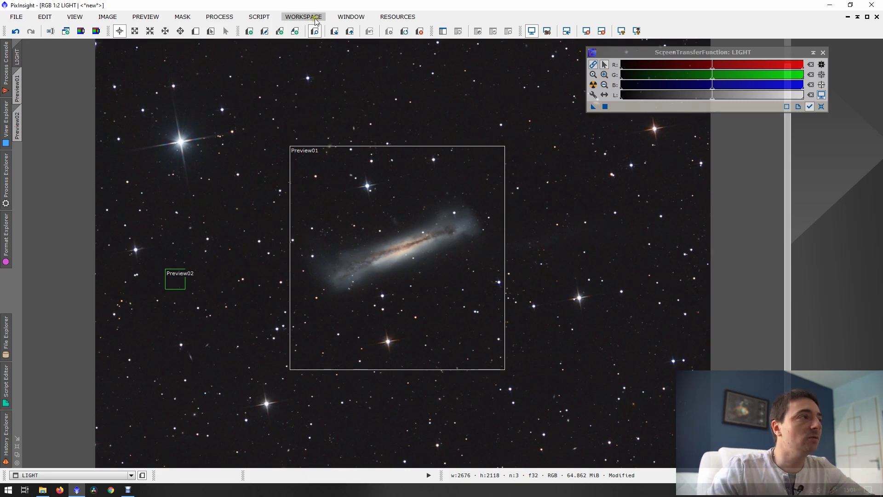
click(232, 17)
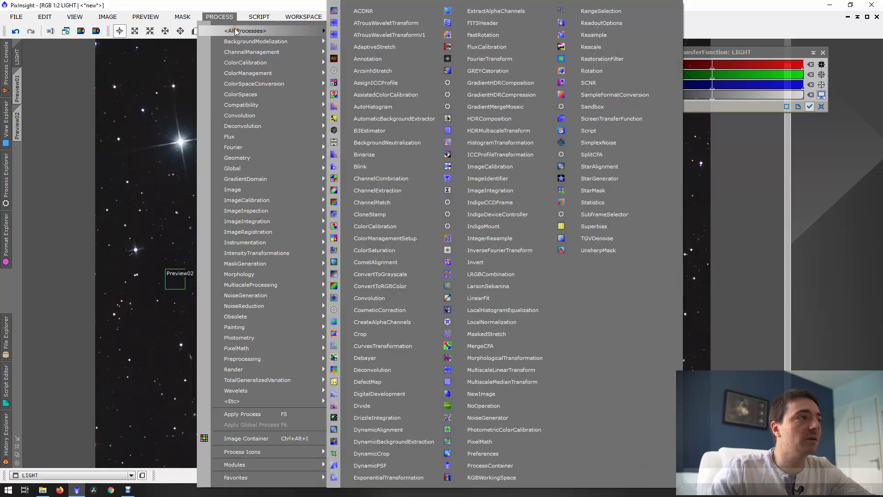
mouse_move(253, 42)
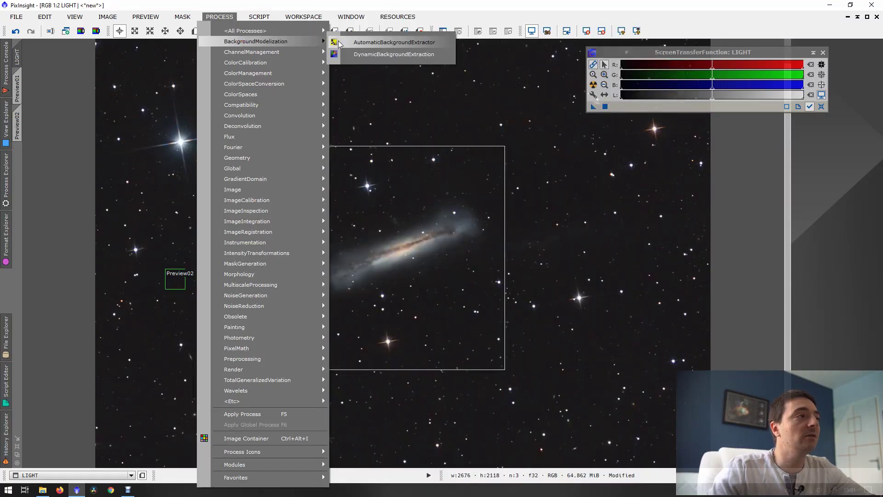
mouse_move(237, 63)
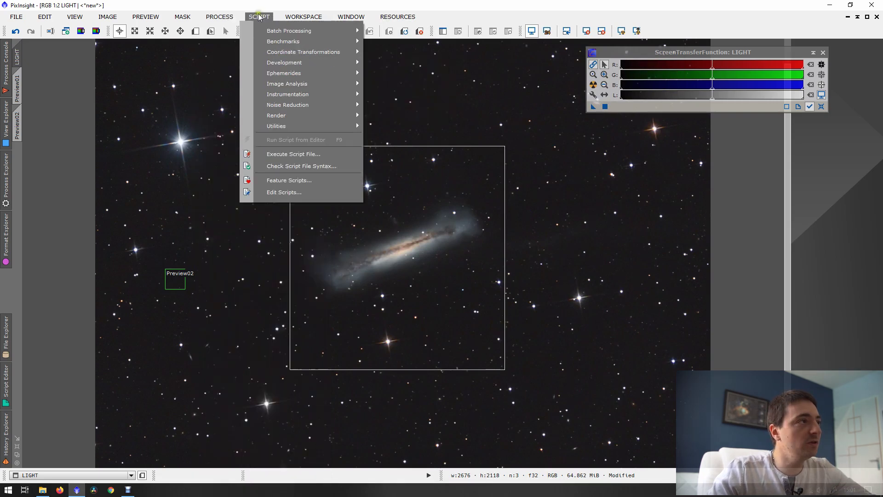
mouse_move(232, 32)
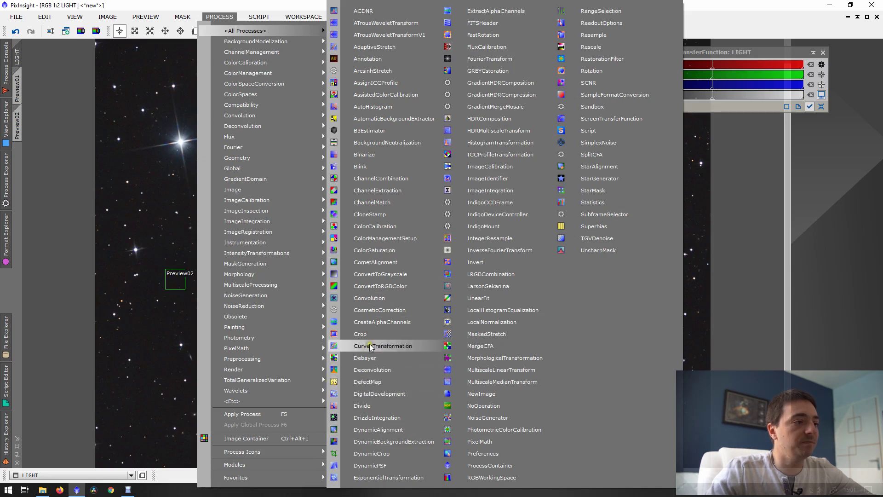
click(607, 253)
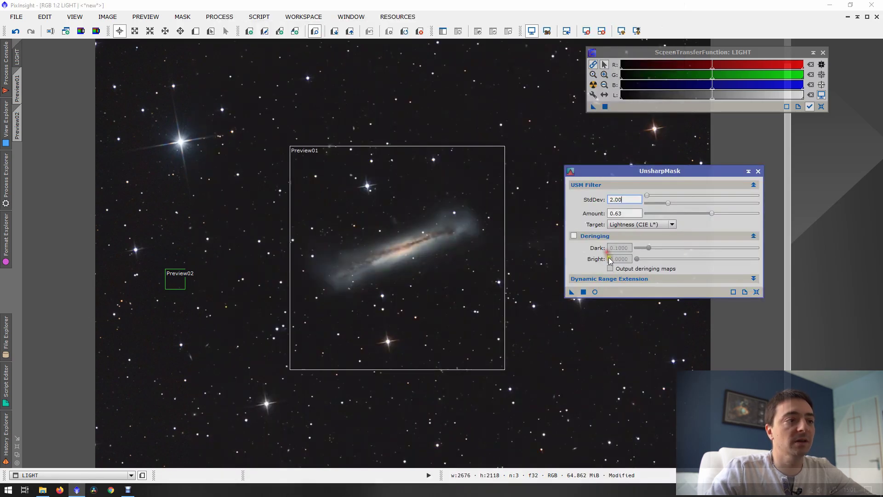
click(23, 85)
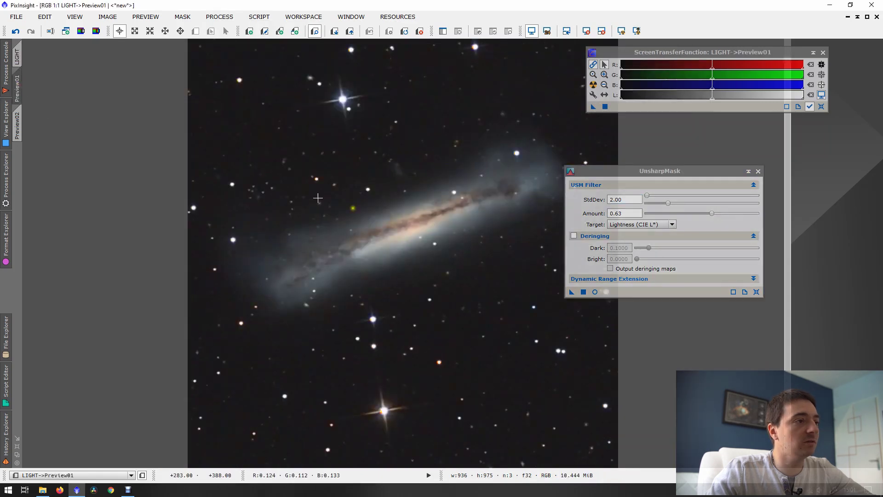
drag(572, 292, 509, 309)
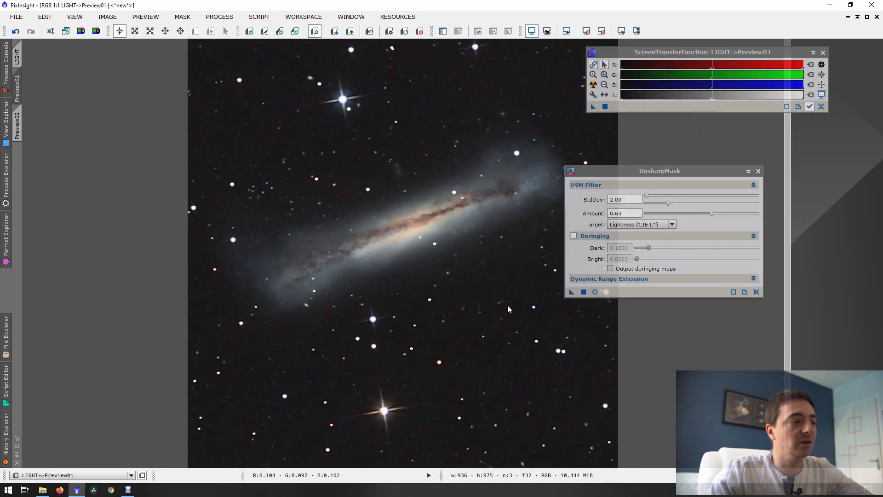
Lower the UnsharpMask amount to 0.44, and undo and redo the last change to the LIGHT image.
drag(718, 216, 690, 215)
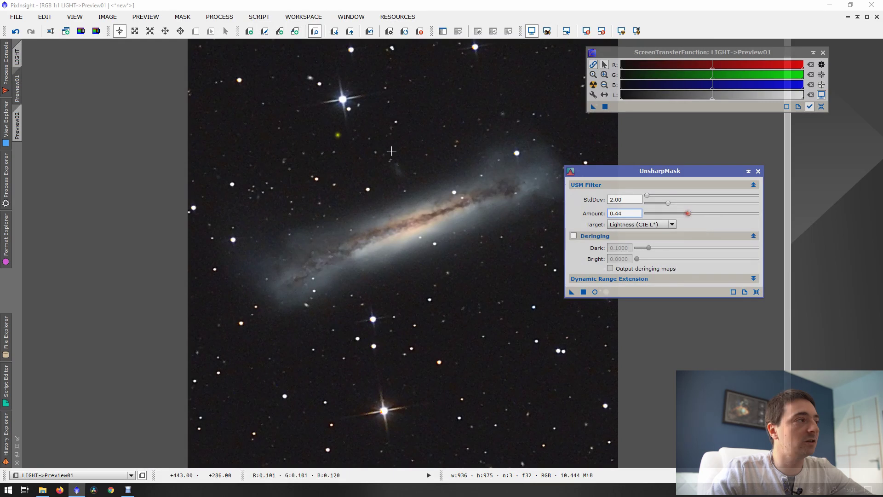
click(16, 32)
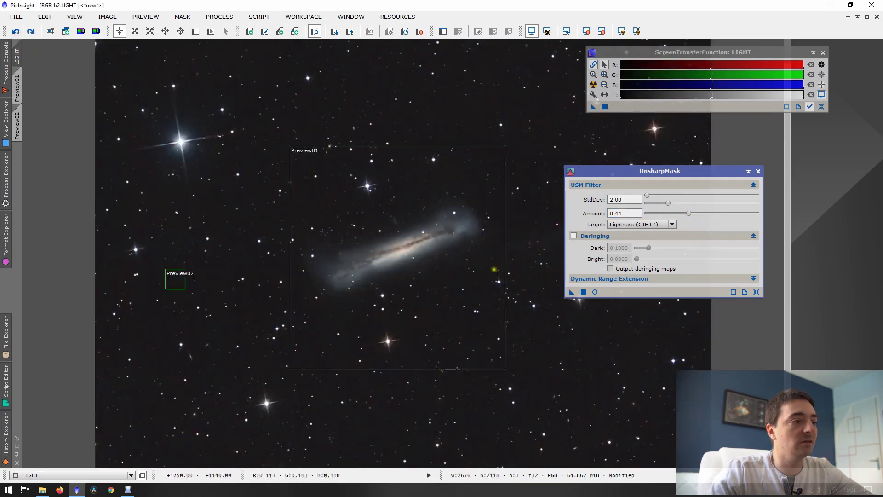
click(30, 31)
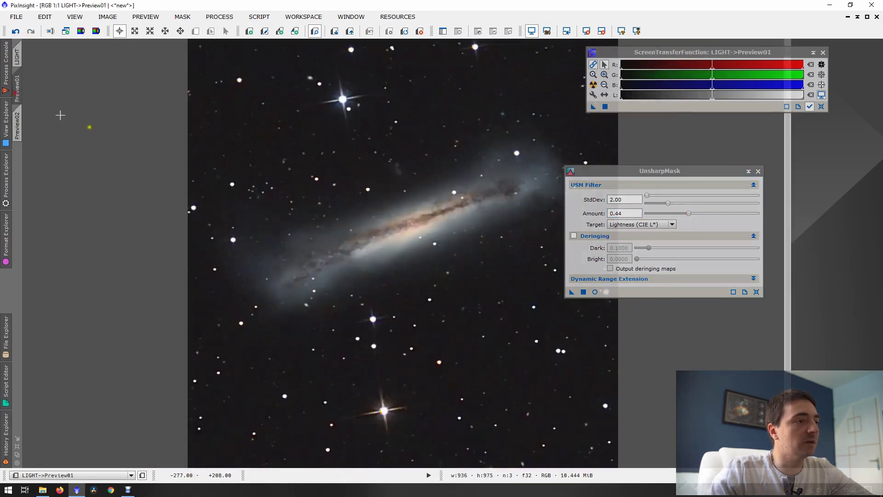
Try UnsharpMask amounts of 0.35 and 0.47 by applying it to Preview01 with each.
drag(690, 215, 678, 214)
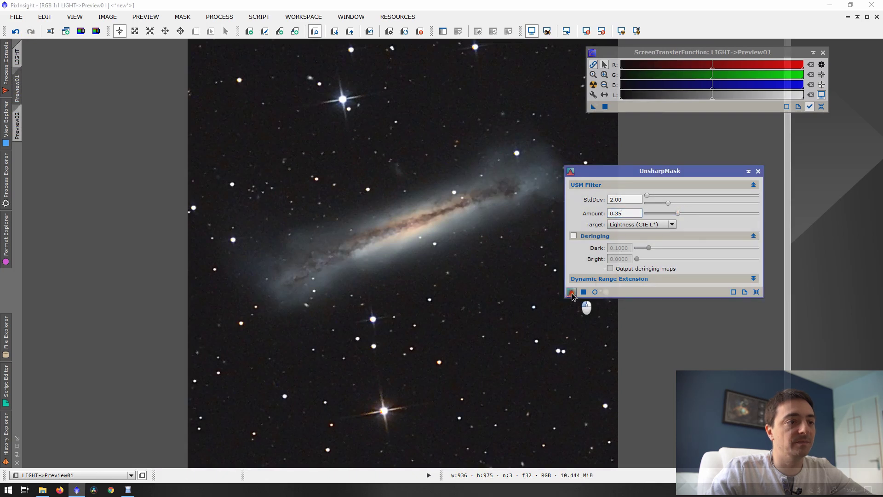
drag(571, 291, 532, 312)
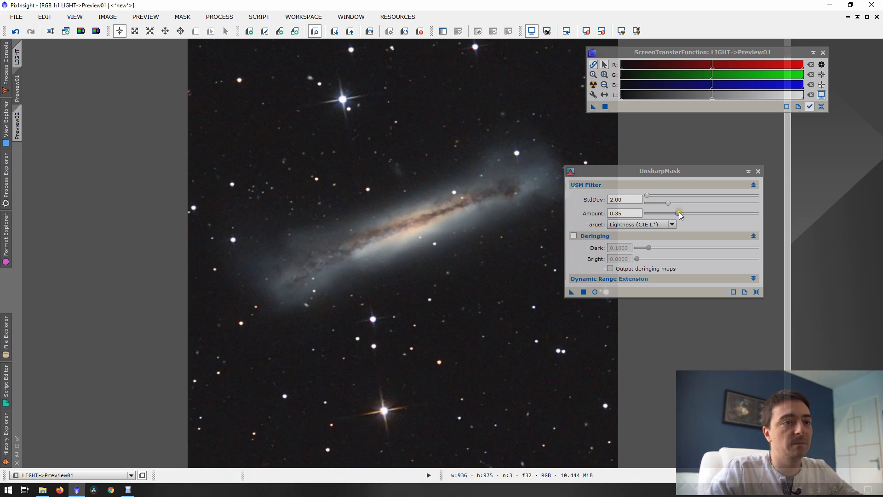
drag(680, 214, 692, 213)
drag(571, 292, 531, 298)
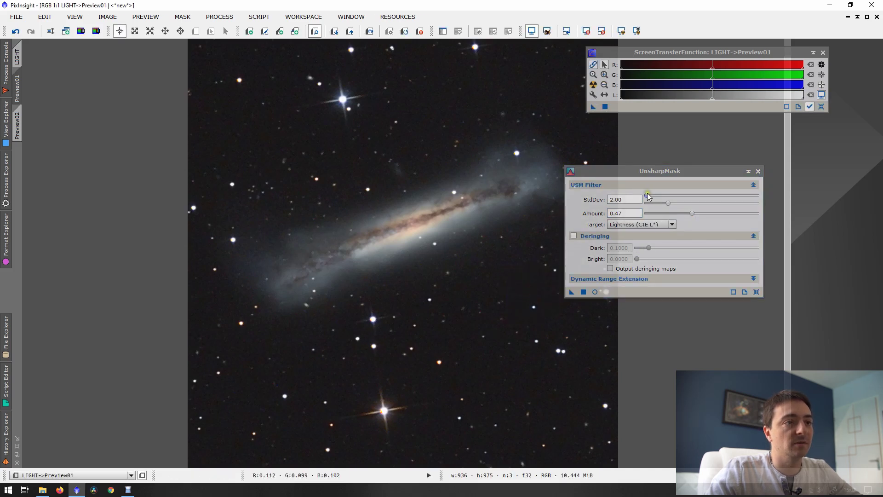
Try an UnsharpMask StdDev of 47.0 on Preview01 and compare the preview before and after.
drag(648, 196, 664, 199)
drag(576, 293, 516, 303)
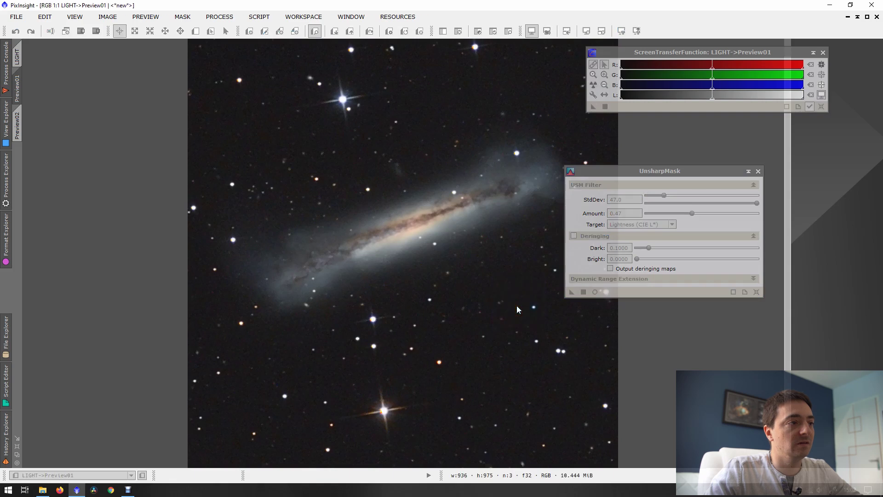
key(ctrl+shift+z)
key(ctrl+shift+z)
key(ctrl+shift+z)
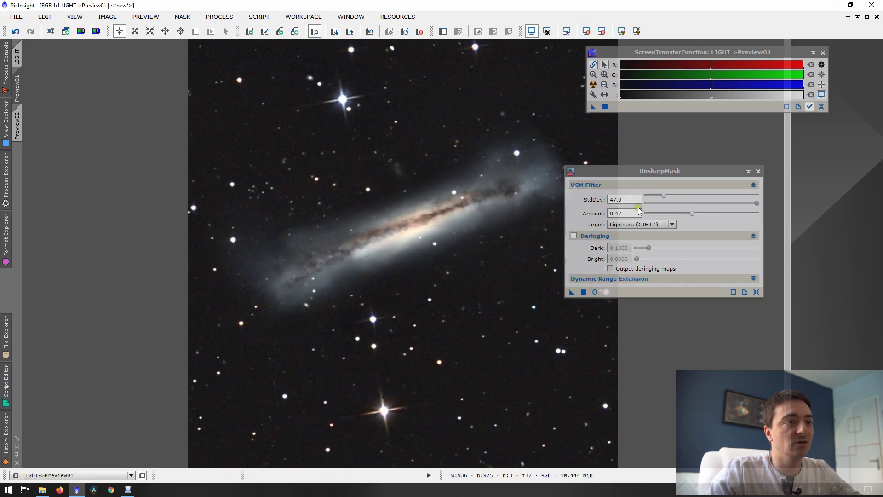
Reduce the UnsharpMask StdDev to 23.0, apply it to Preview01 and compare before and after.
drag(661, 196, 654, 198)
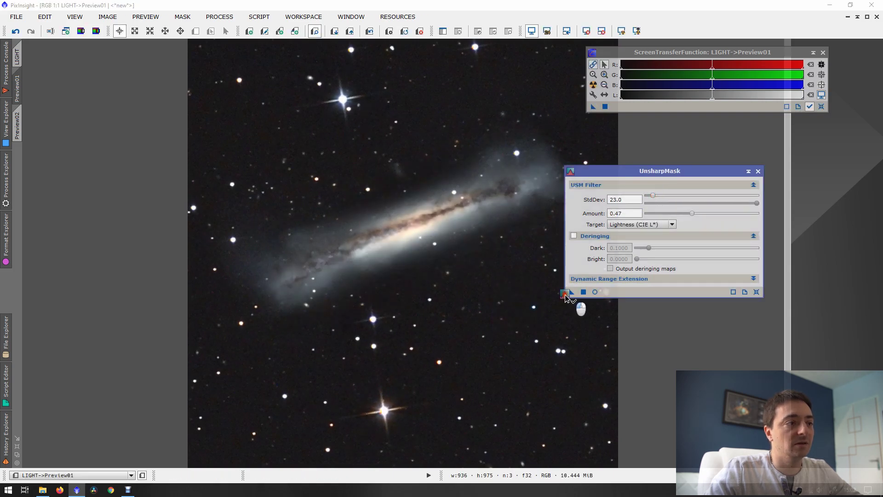
drag(565, 295, 517, 304)
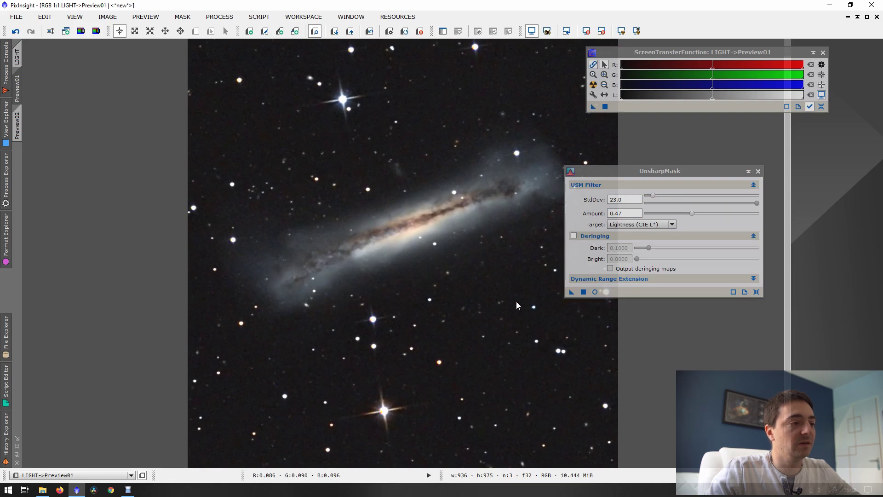
key(ctrl+shift+z)
key(ctrl+shift+z)
key(ctrl+shift+z)
Set the StdDev to 18.0, enable deringing and apply UnsharpMask to Preview01.
click(653, 197)
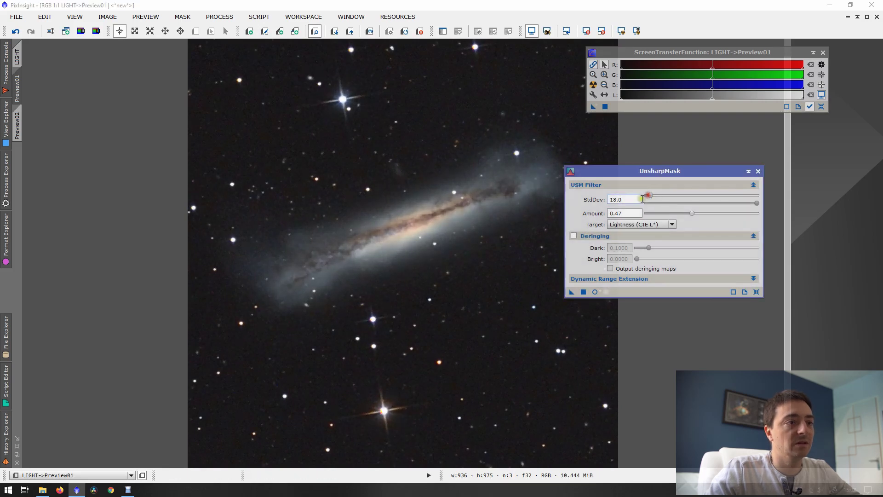
click(575, 236)
drag(569, 297, 530, 302)
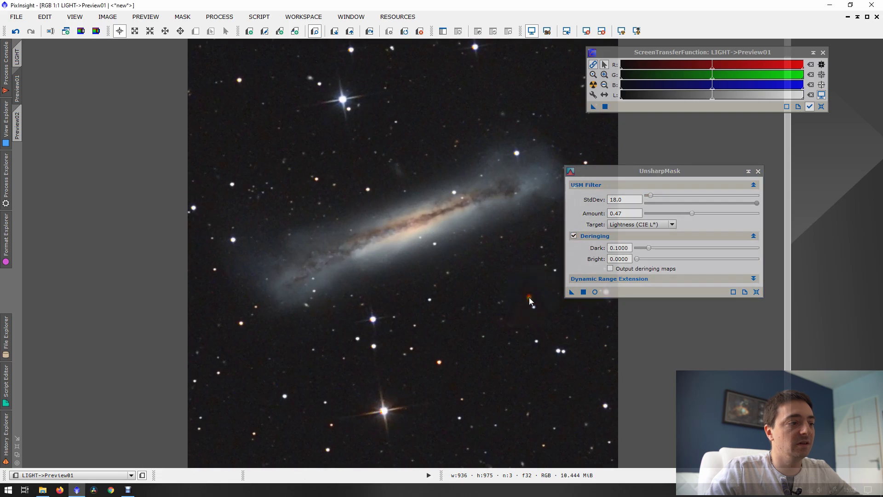
Try a dark deringing value of 0.0200 on Preview01 and compare the preview before and after.
drag(648, 247, 643, 249)
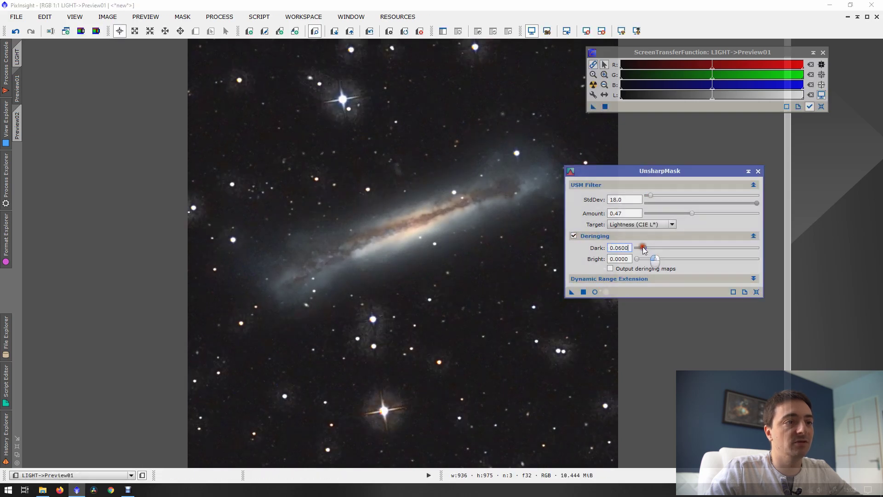
drag(572, 293, 544, 300)
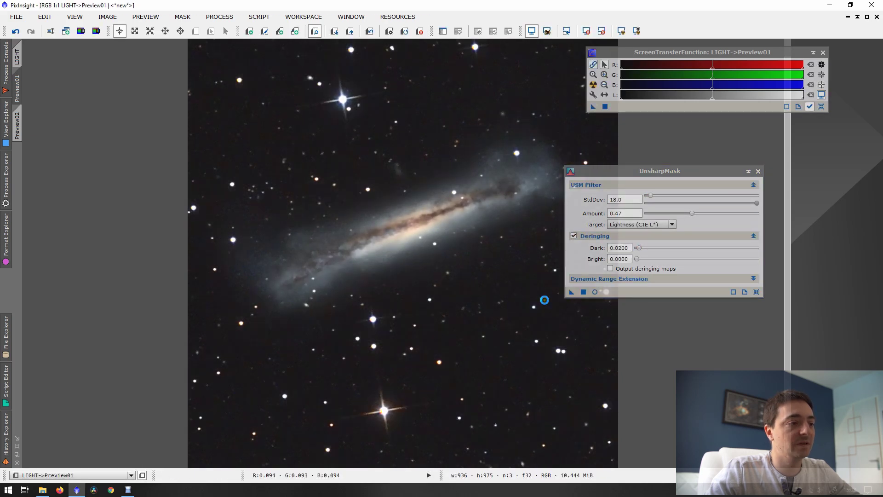
key(ctrl+shift+z)
key(ctrl+shift+z)
key(ctrl+shift+z)
key(ctrl+shift+z)
key(ctrl+shift+z)
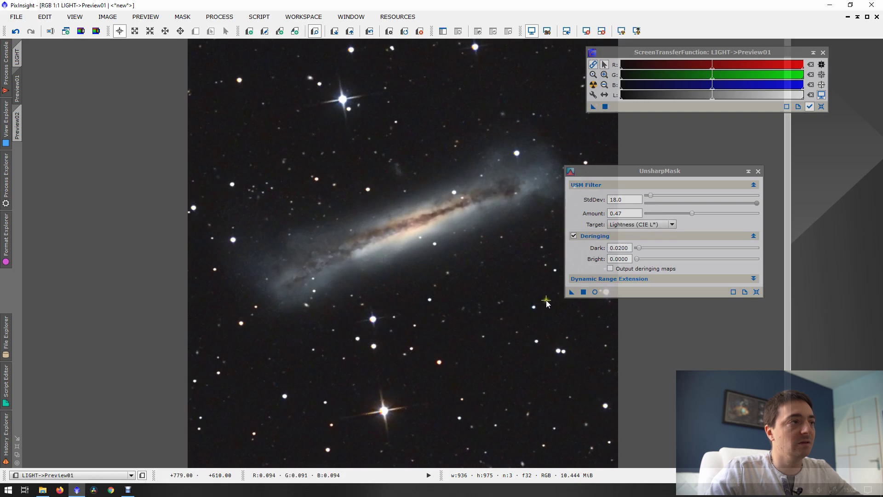
Try dark deringing of 0.0100 on Preview01, compare before and after, and close UnsharpMask, returning to the full LIGHT image.
drag(641, 251, 638, 250)
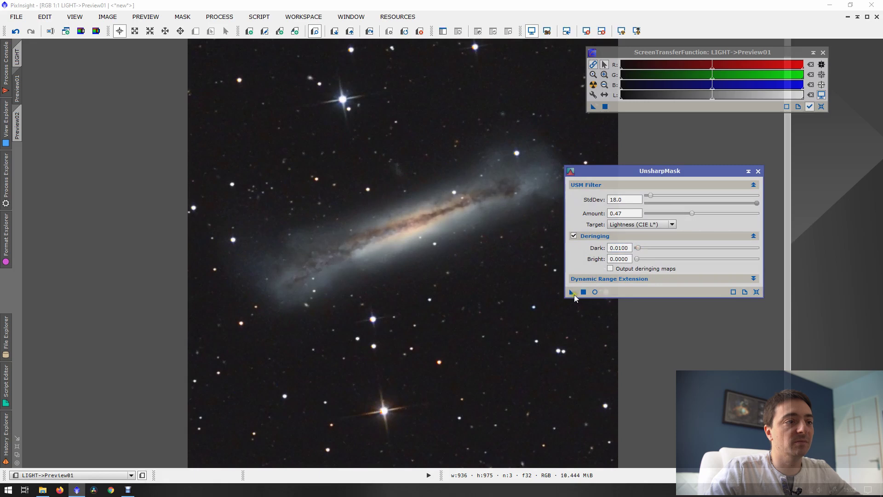
drag(572, 292, 495, 305)
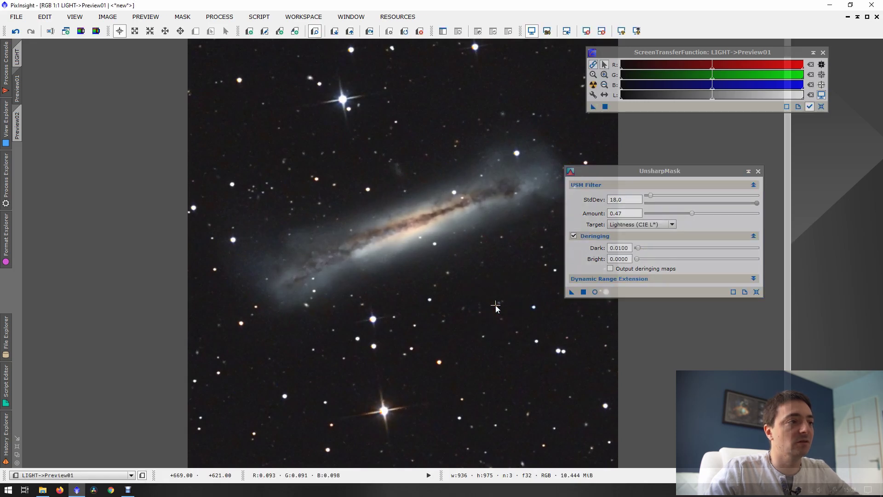
key(ctrl+shift+z)
key(ctrl+shift+z)
key(ctrl+shift+z)
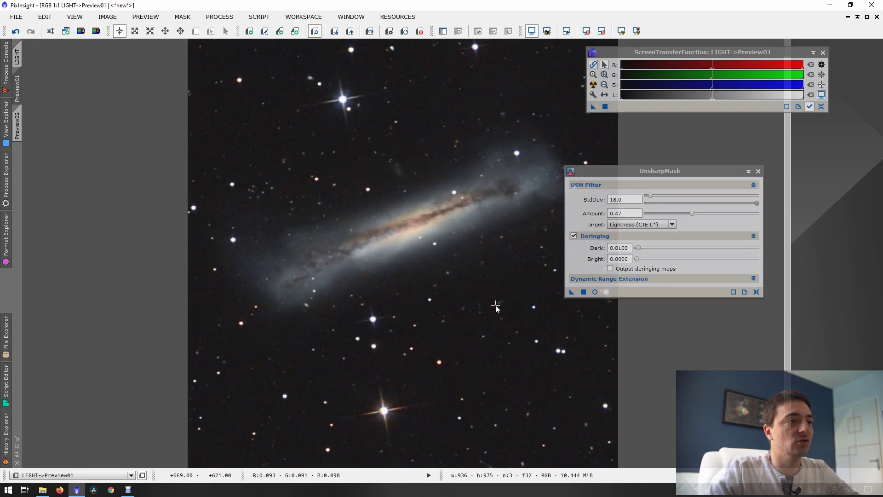
click(759, 172)
click(17, 56)
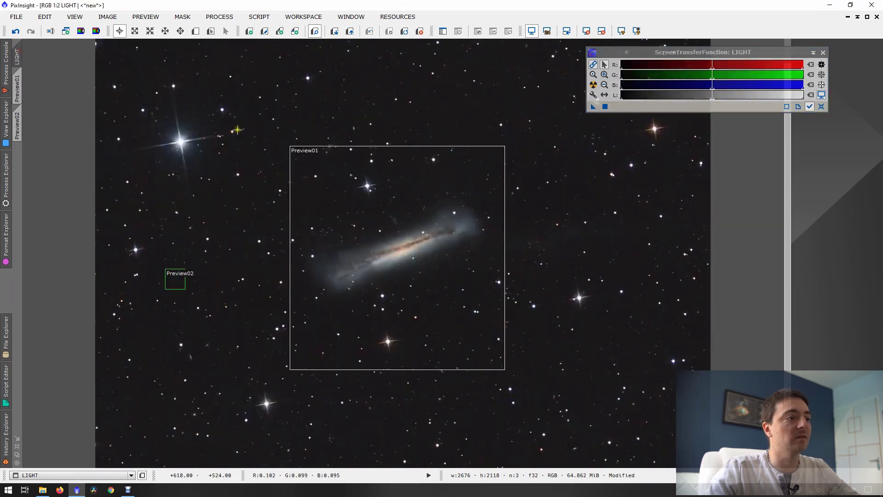